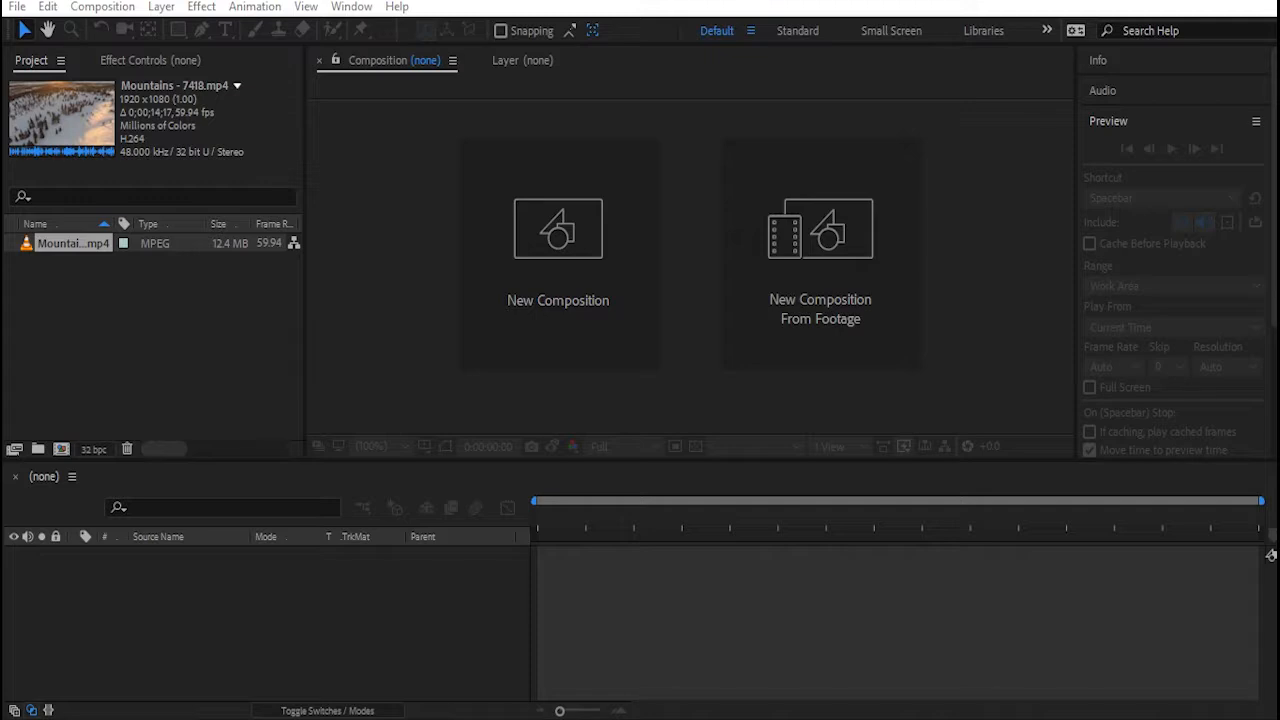
# Create a new composition from the Mountains - 7418.mp4 footage, matching the clip's settings.
pyautogui.click(152, 340)
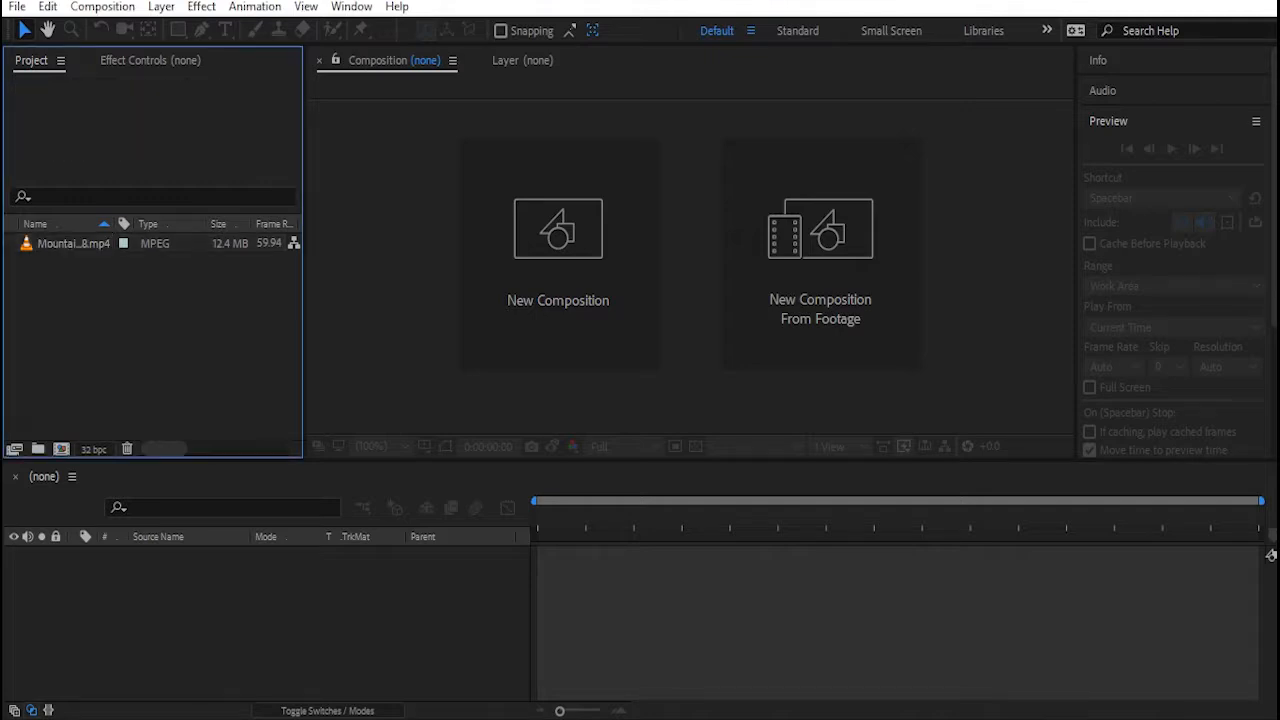
pyautogui.click(73, 243)
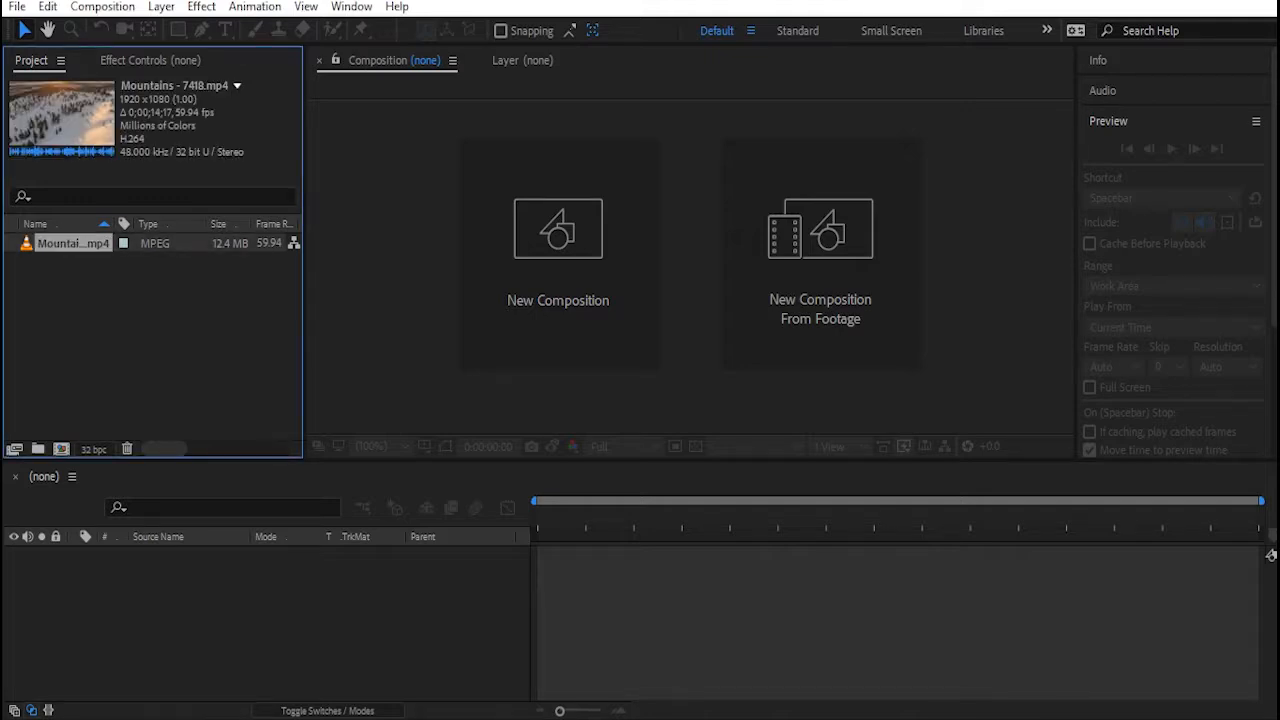
pyautogui.moveTo(73, 243); pyautogui.dragTo(61, 448)
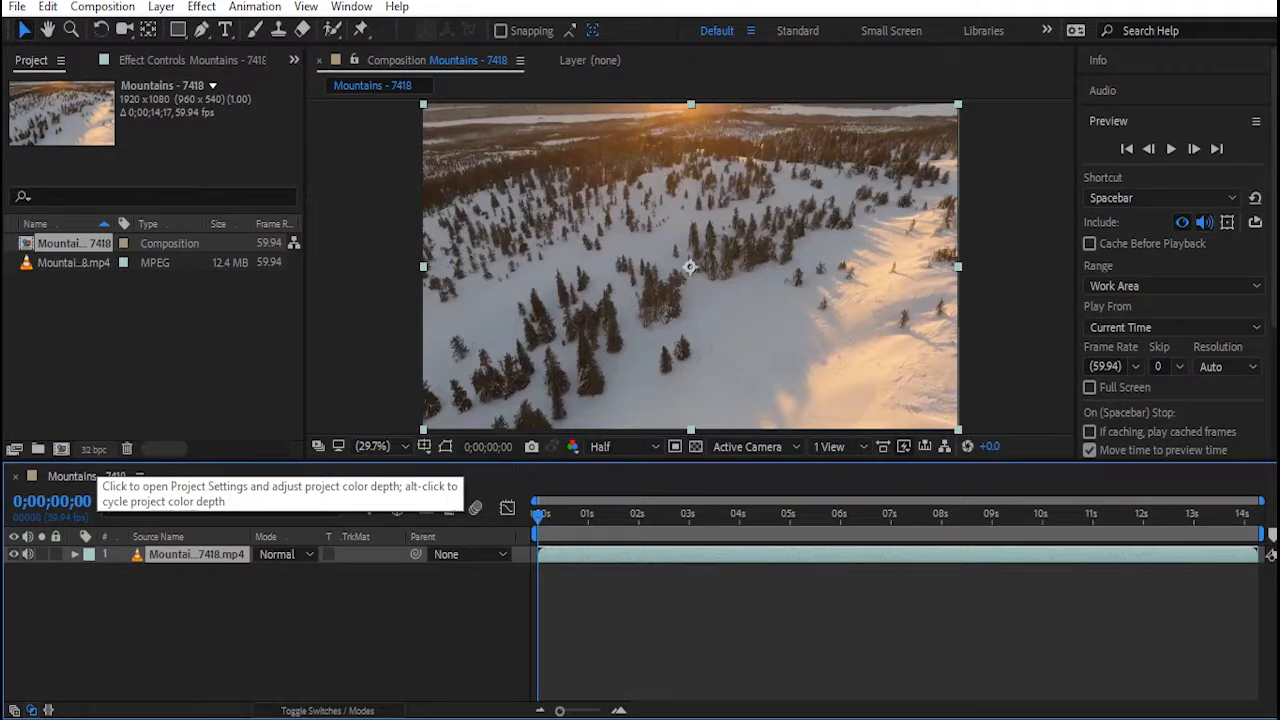
# Set the project's color depth to 8 bits per channel in the Project Settings.
pyautogui.click(93, 449)
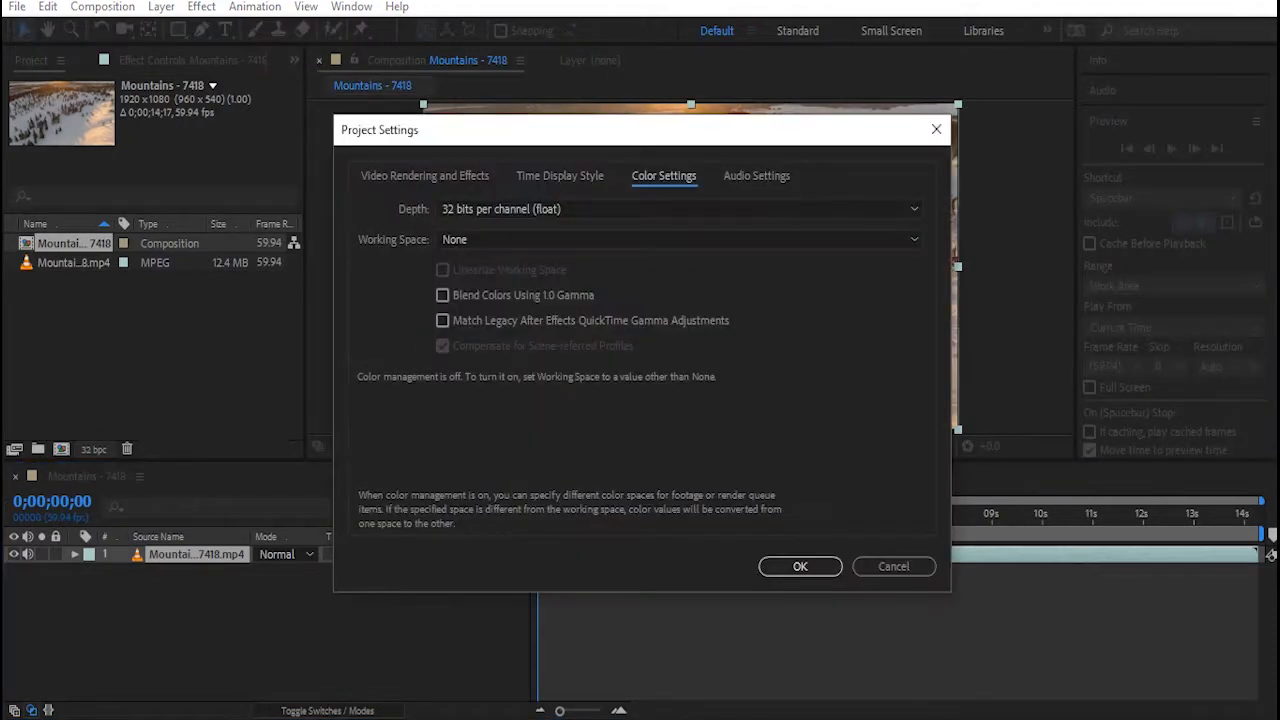
pyautogui.click(540, 209)
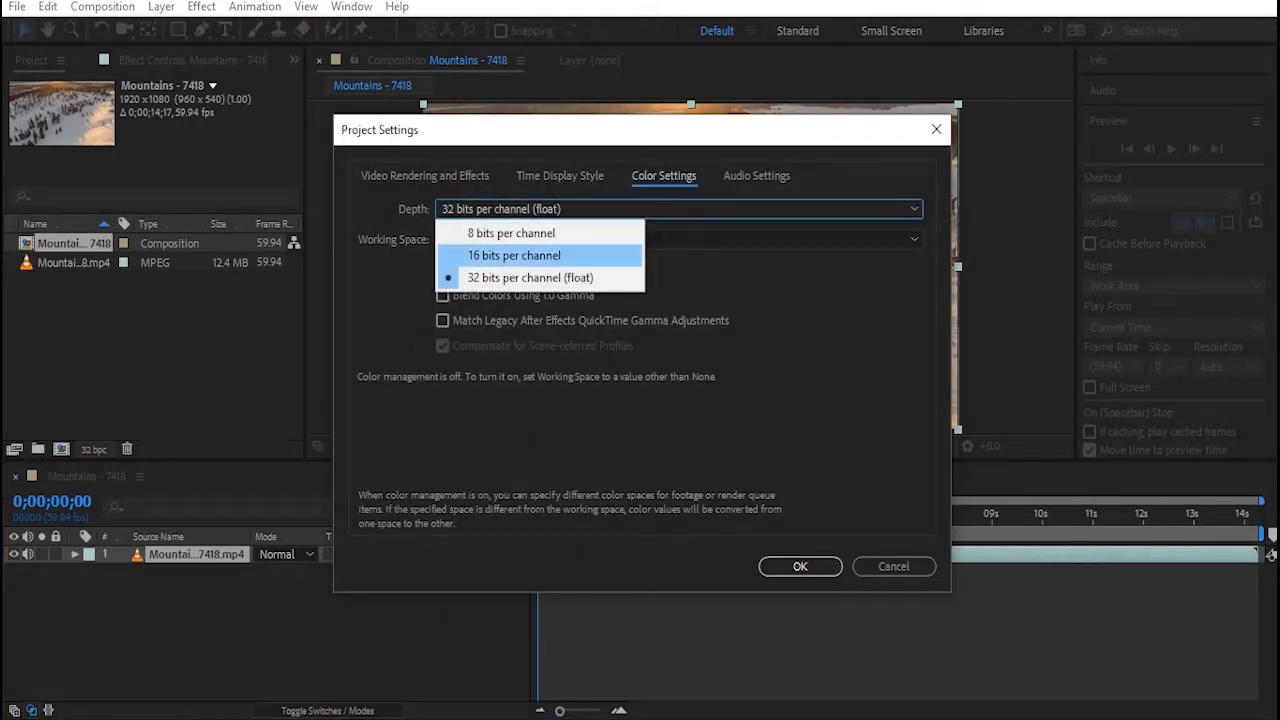
pyautogui.click(511, 233)
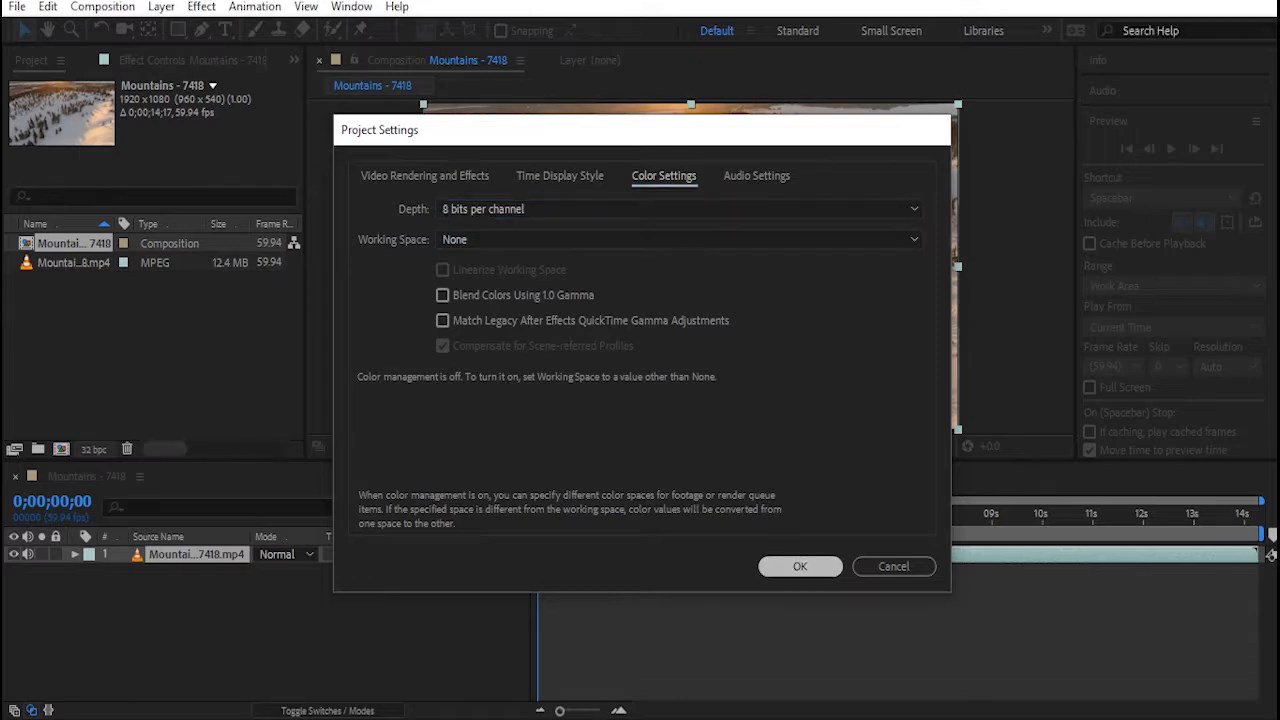
pyautogui.press('Return')
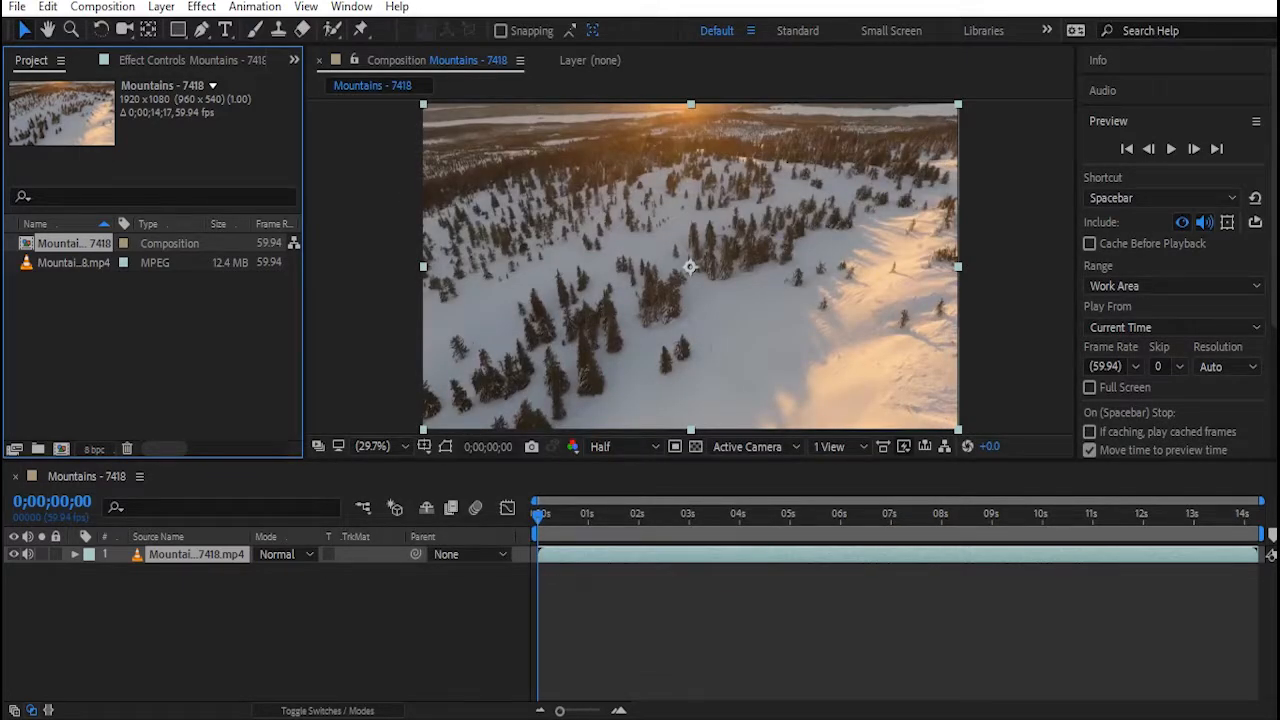
# Preview the mountain clip's playback and return the playhead to near the start of the timeline.
pyautogui.press('F2')
pyautogui.press('space')
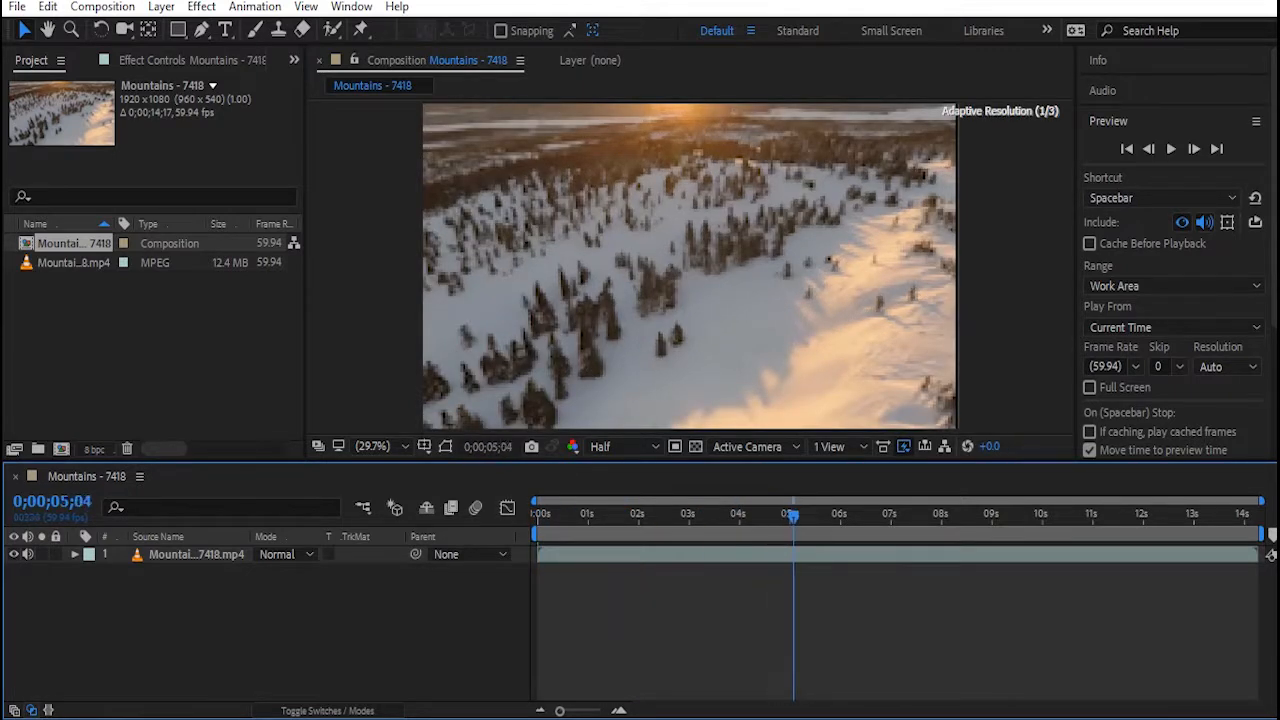
pyautogui.moveTo(829, 515); pyautogui.dragTo(539, 515)
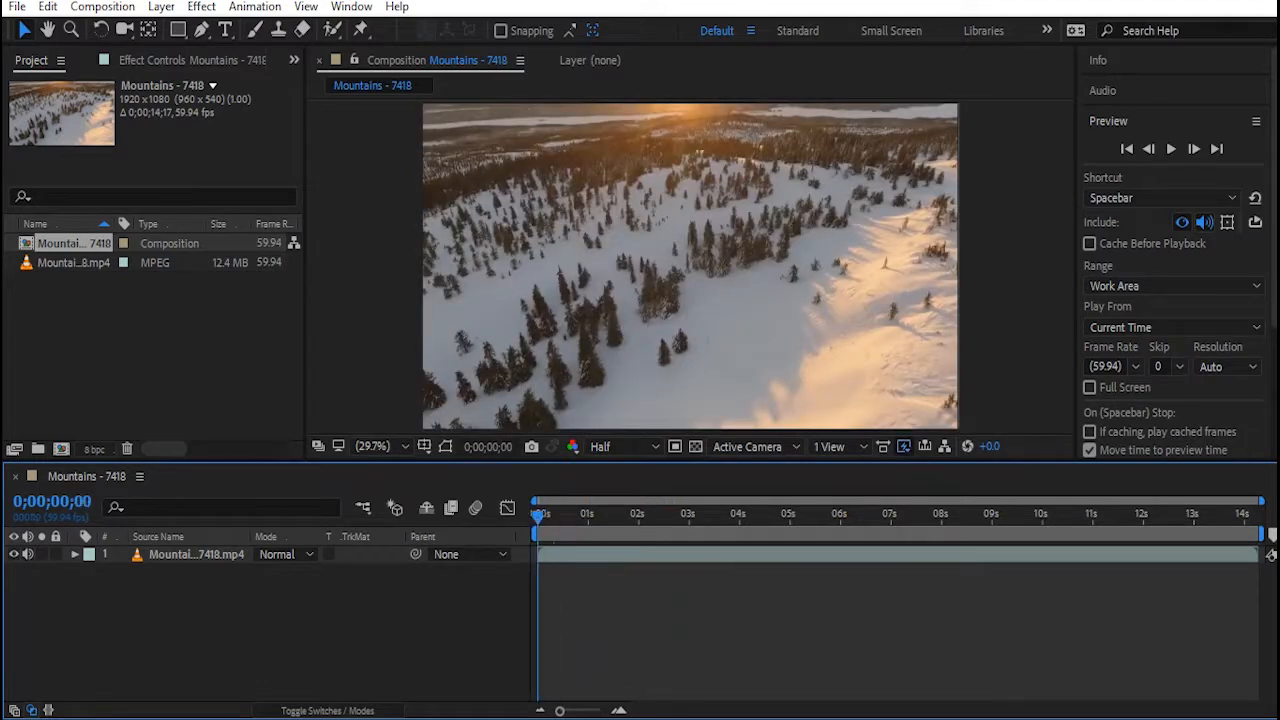
pyautogui.click(1170, 148)
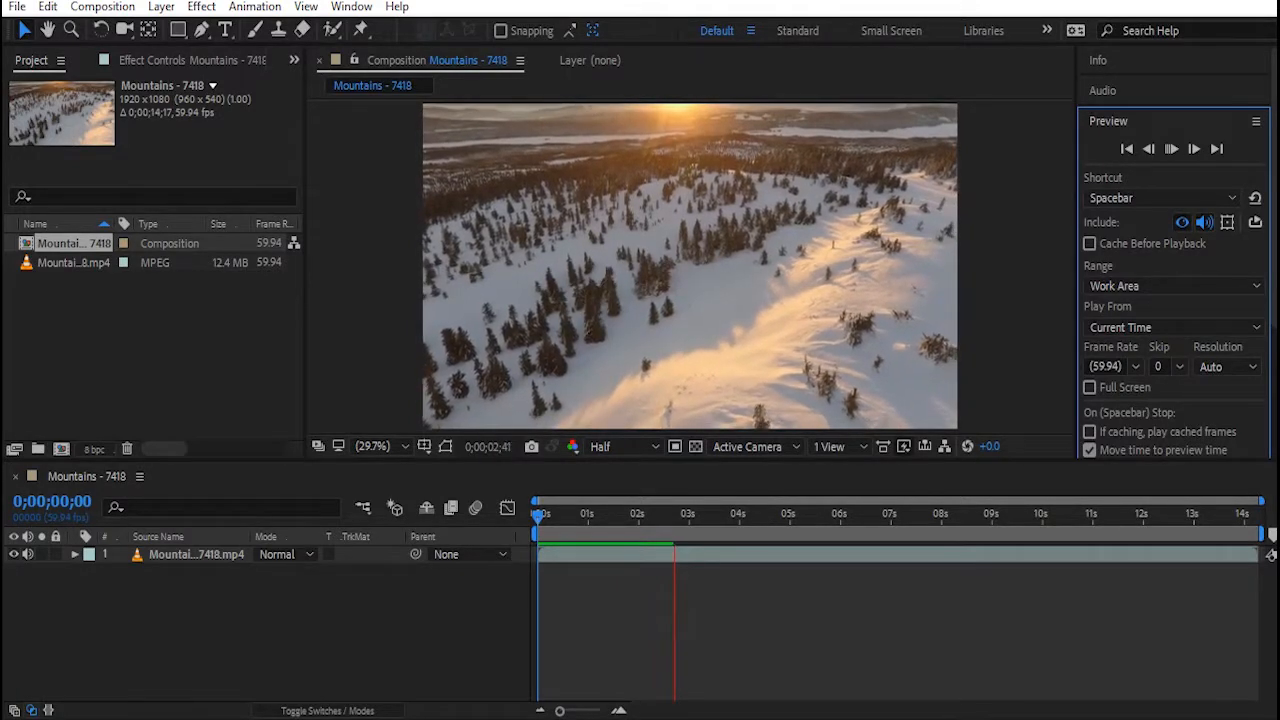
pyautogui.press('space')
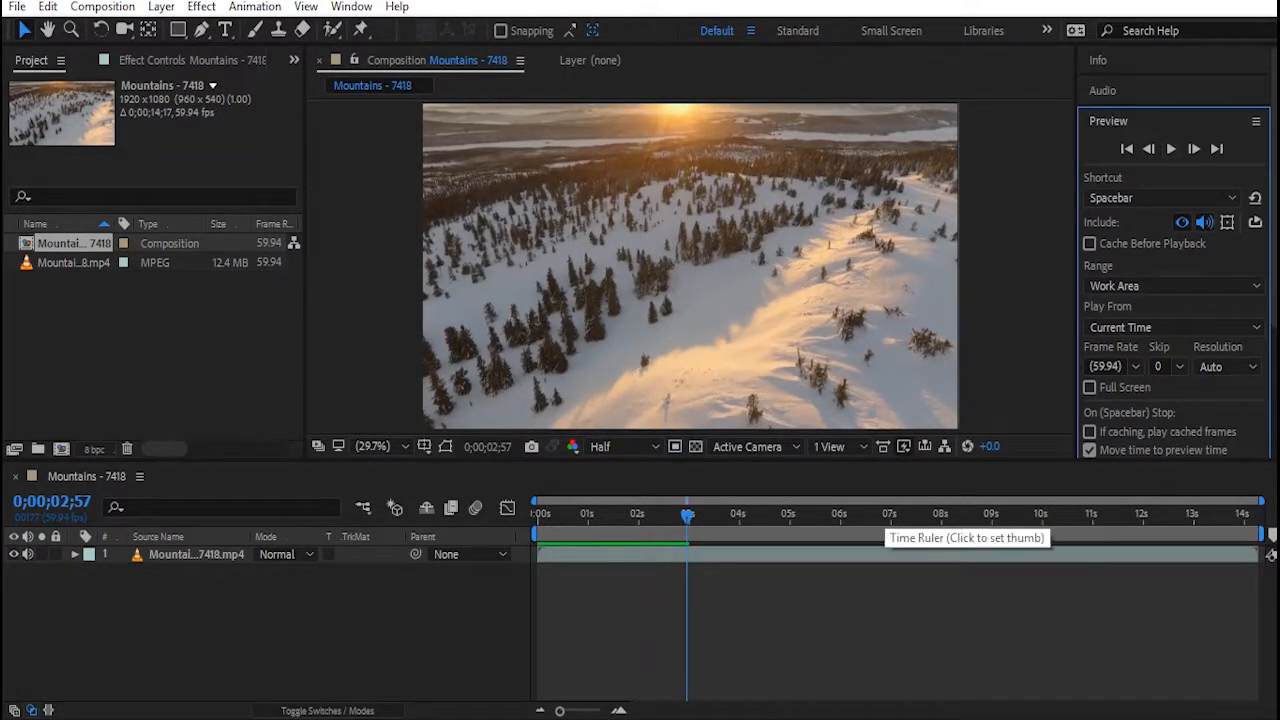
pyautogui.moveTo(662, 513); pyautogui.dragTo(543, 515)
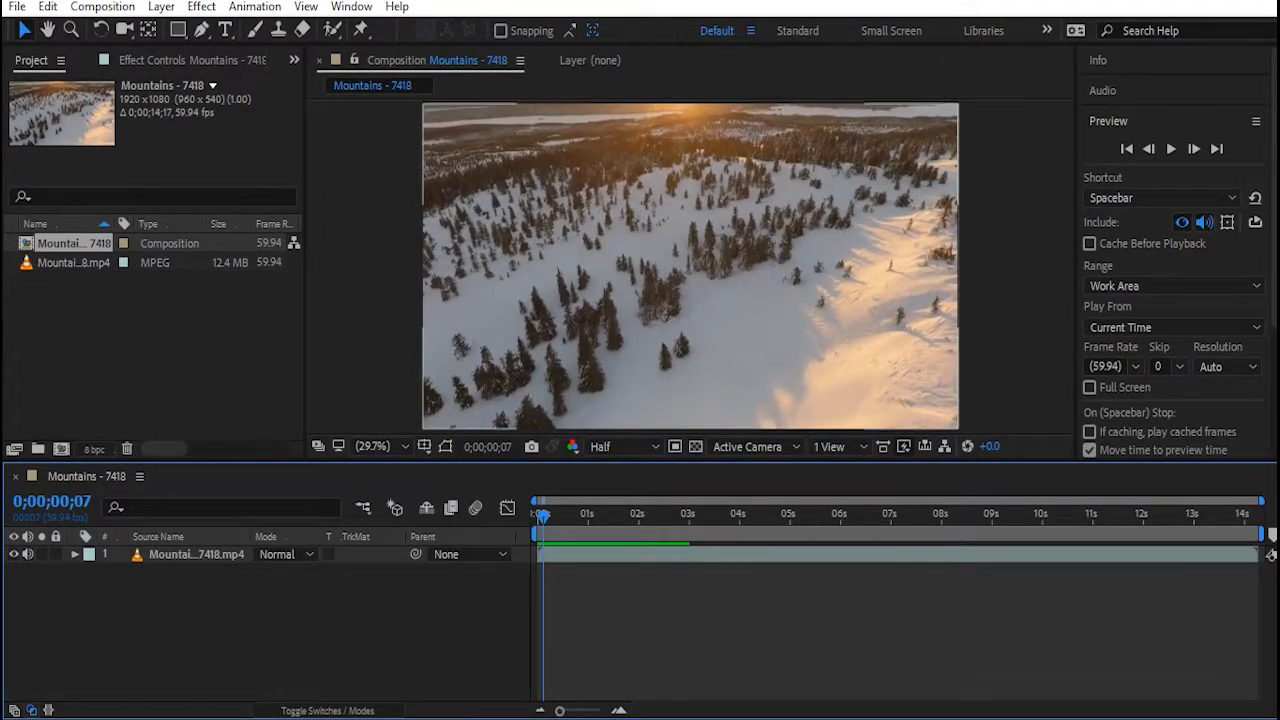
# Mute the Mountains layer's audio and reveal its Transform properties.
pyautogui.click(75, 554)
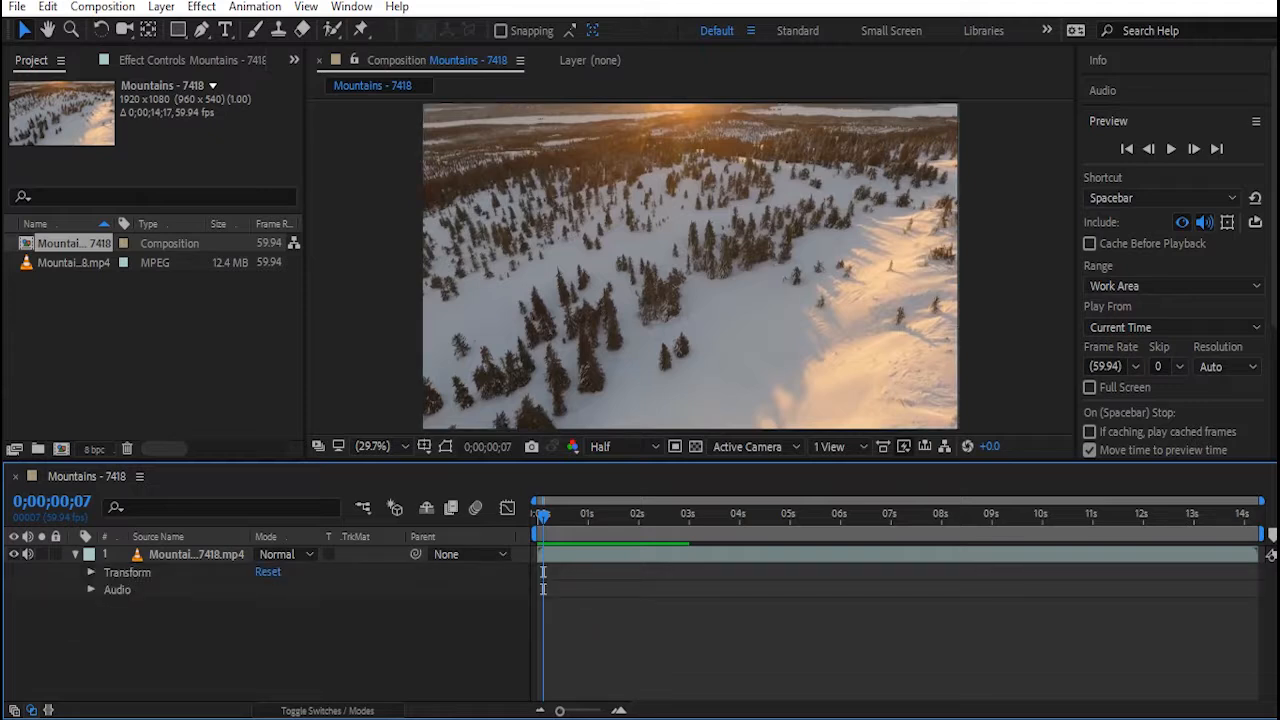
pyautogui.click(28, 554)
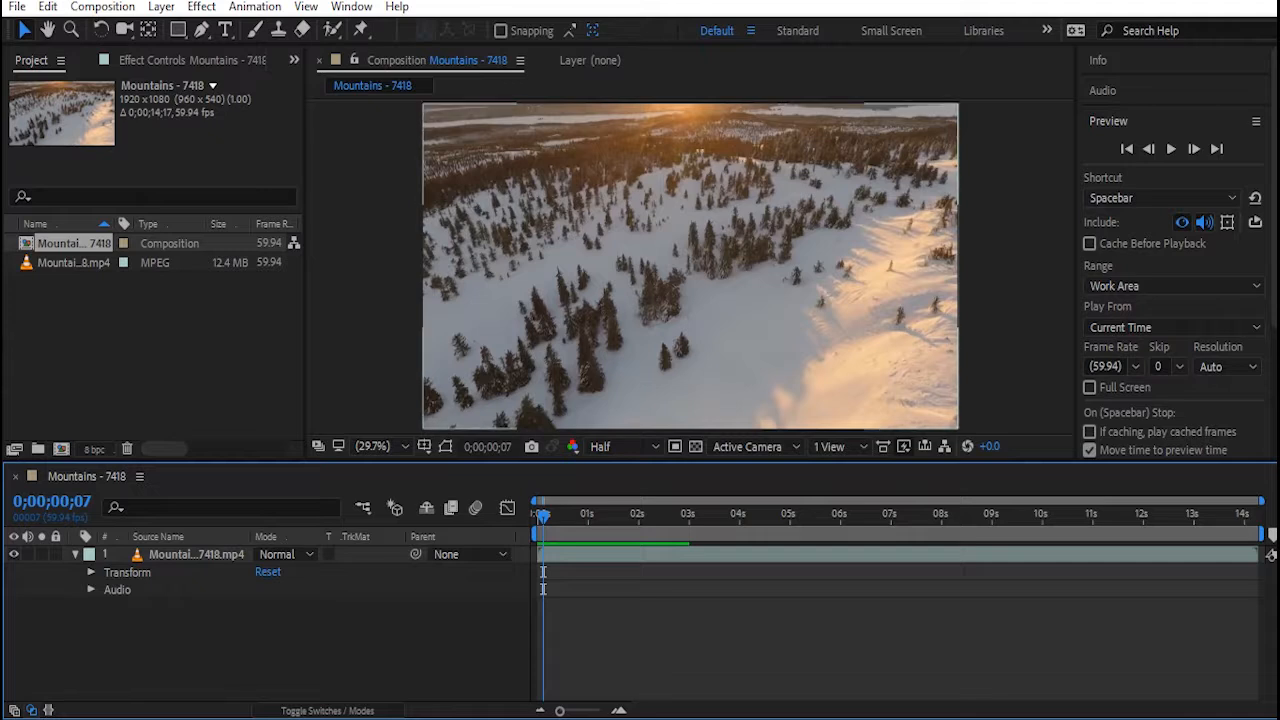
pyautogui.click(91, 572)
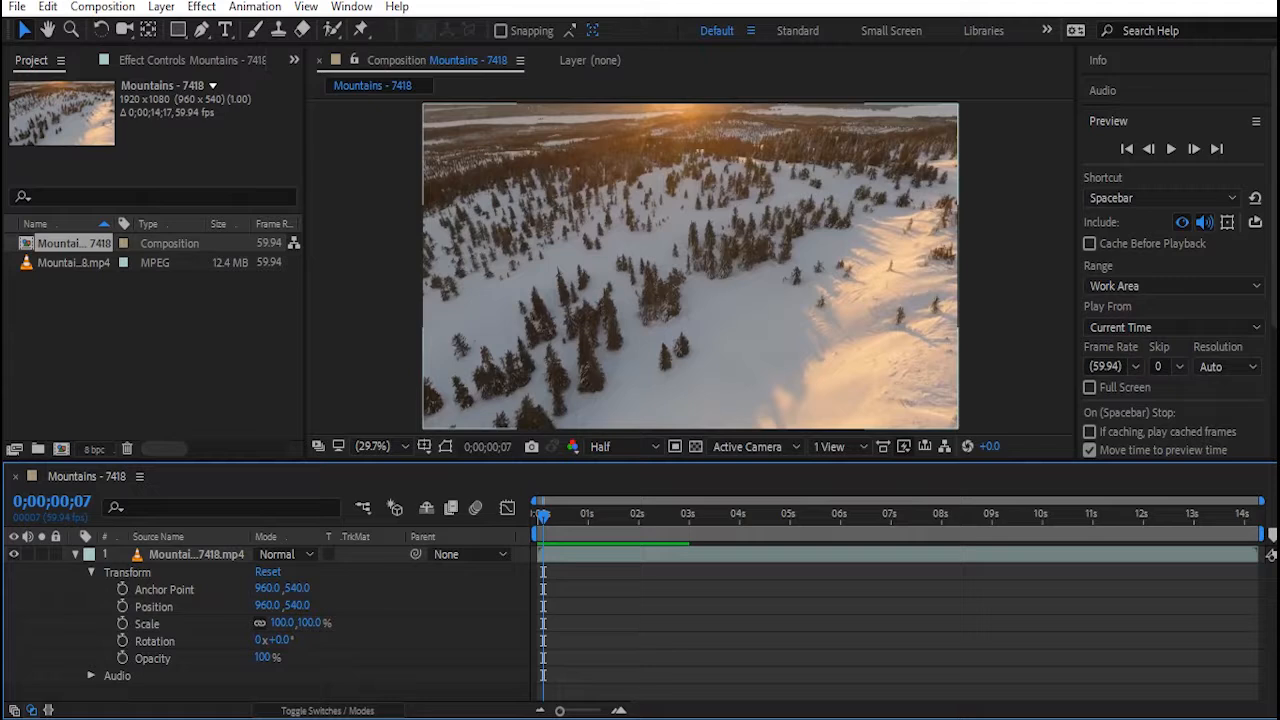
# Try rotating the Mountains layer by 29° and reset its transform.
pyautogui.click(164, 589)
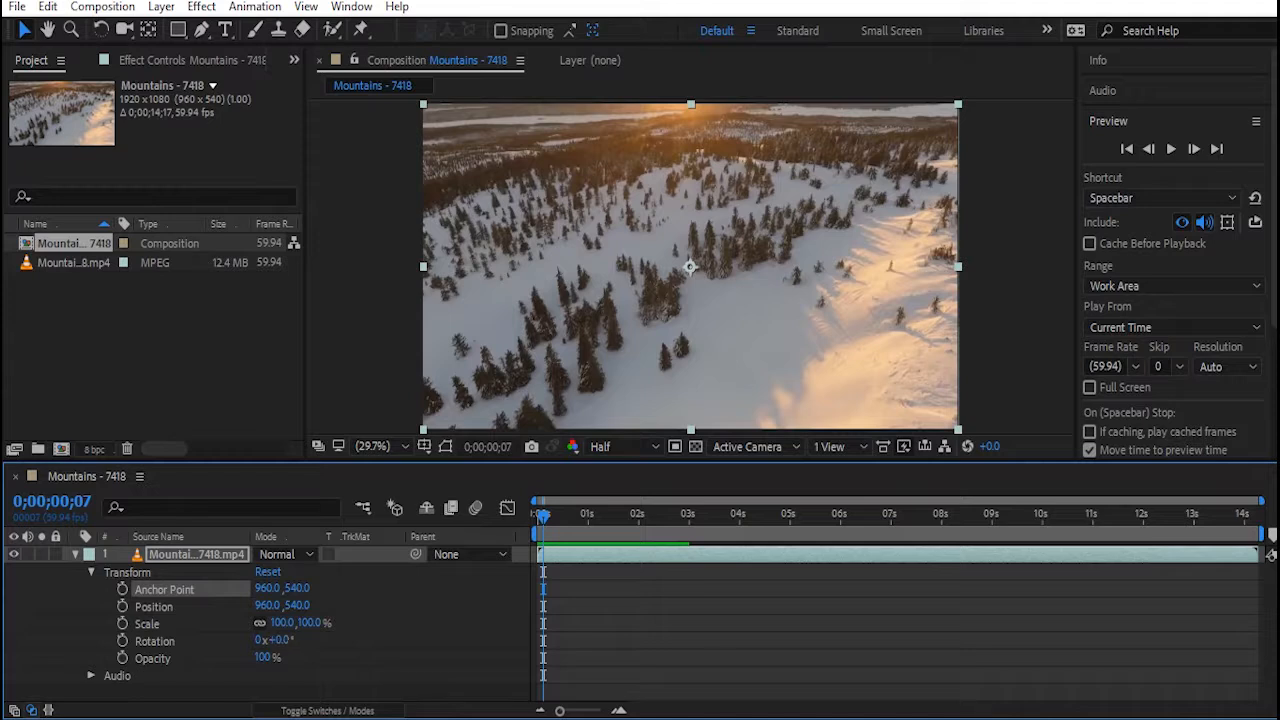
pyautogui.moveTo(283, 639); pyautogui.dragTo(313, 639)
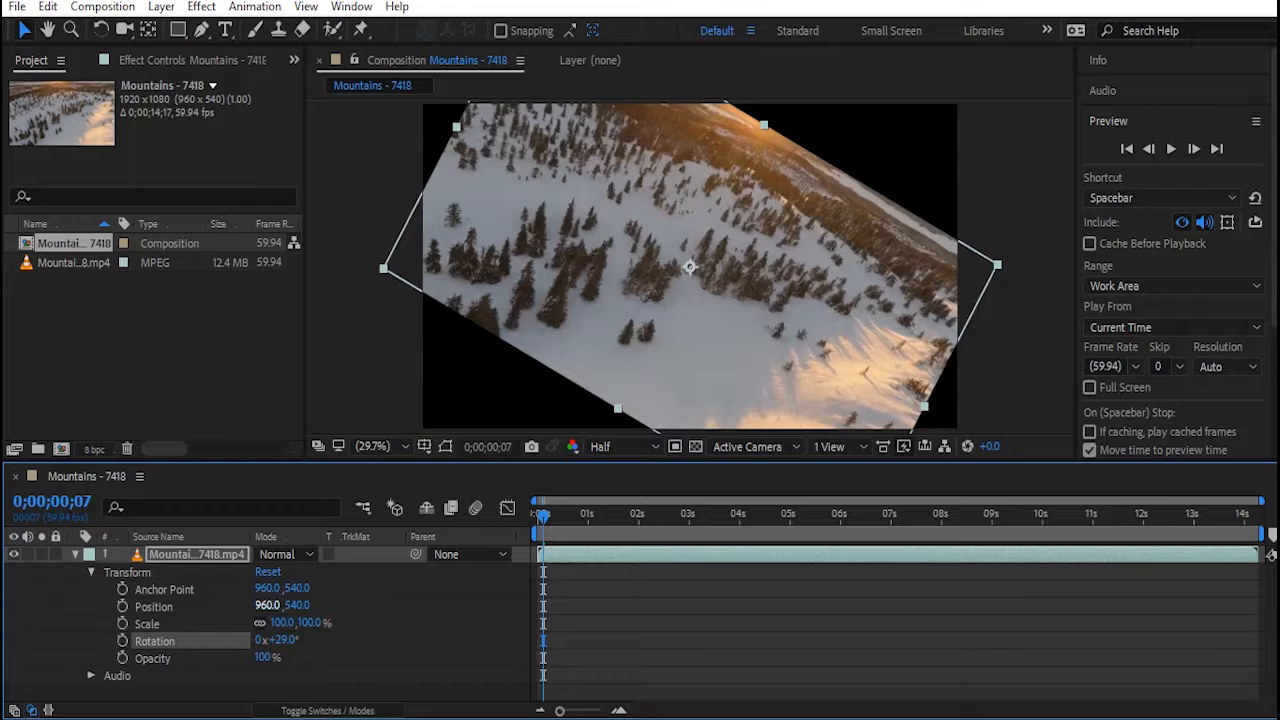
pyautogui.click(267, 571)
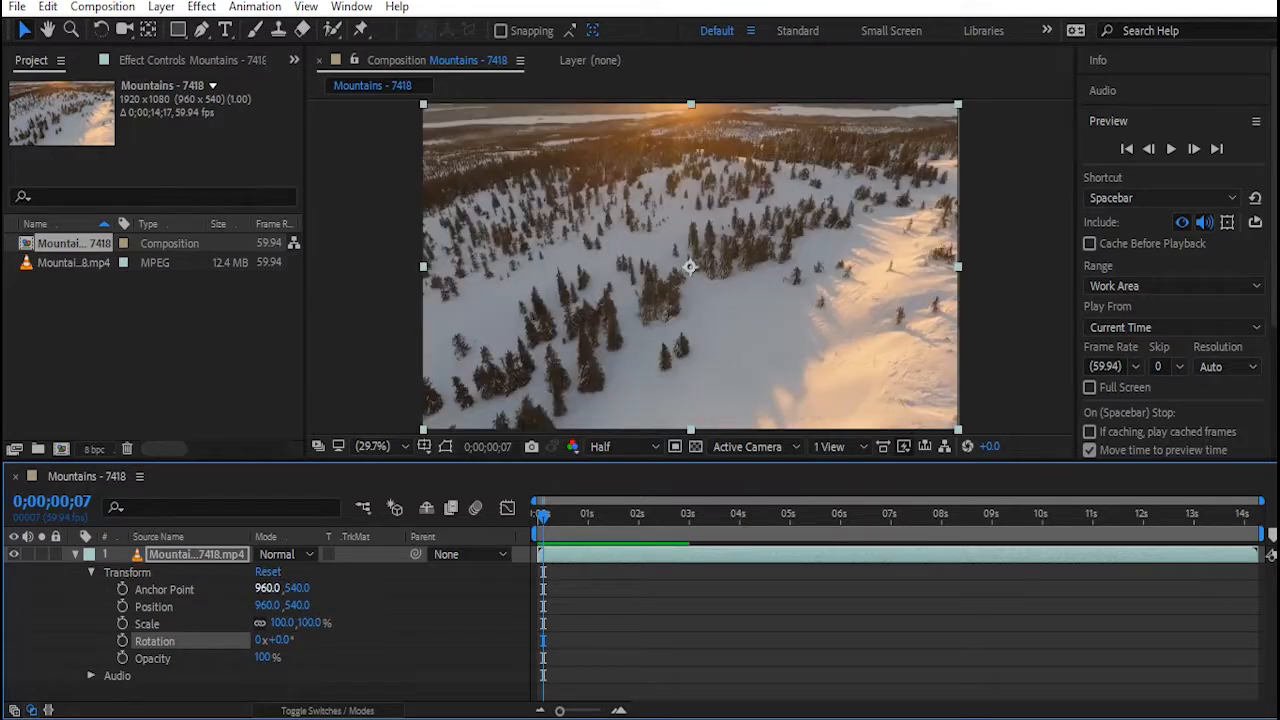
# Try shifting the layer's horizontal position to 853 and enlarging its scale, and reset the transform.
pyautogui.moveTo(268, 605); pyautogui.dragTo(172, 605)
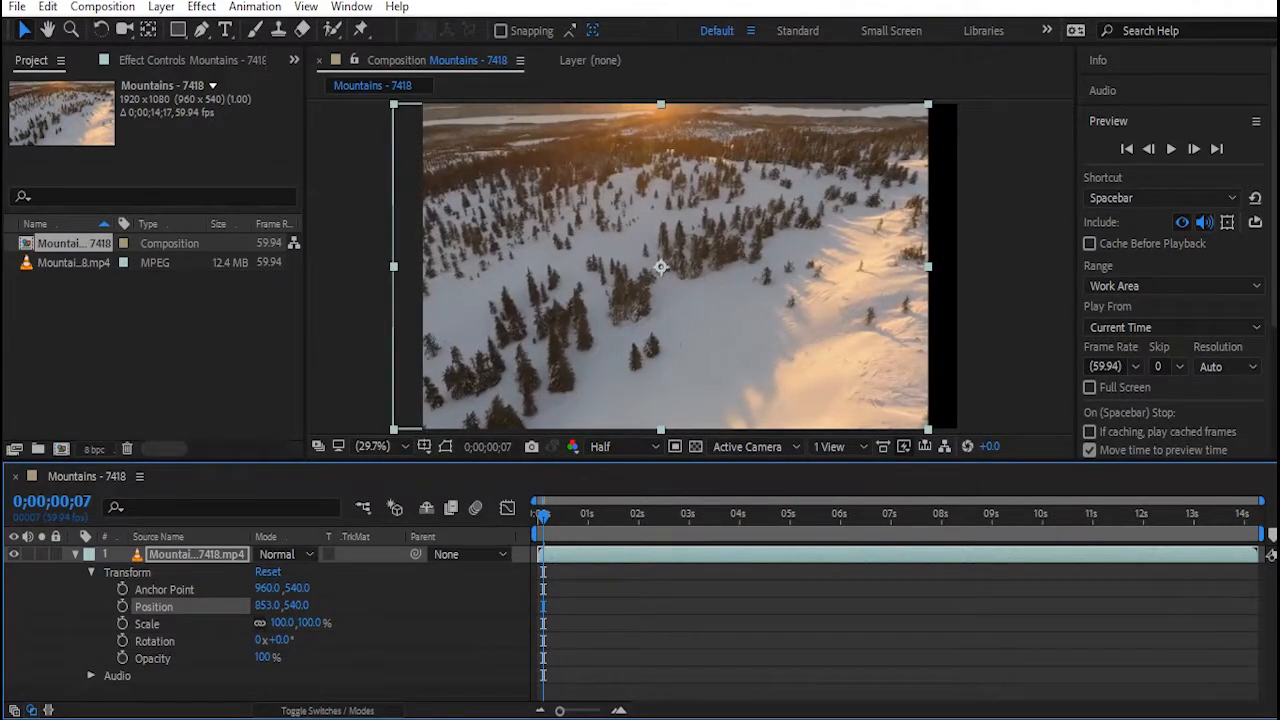
pyautogui.moveTo(295, 605); pyautogui.dragTo(343, 622)
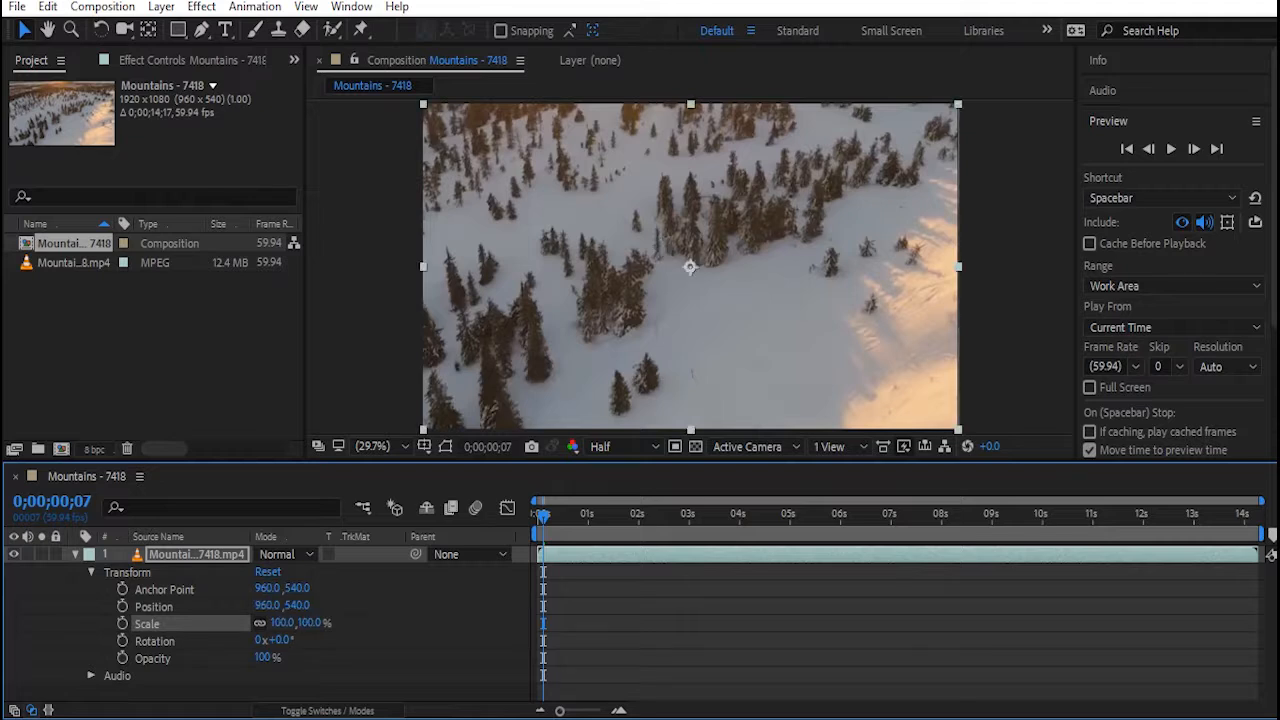
pyautogui.click(267, 571)
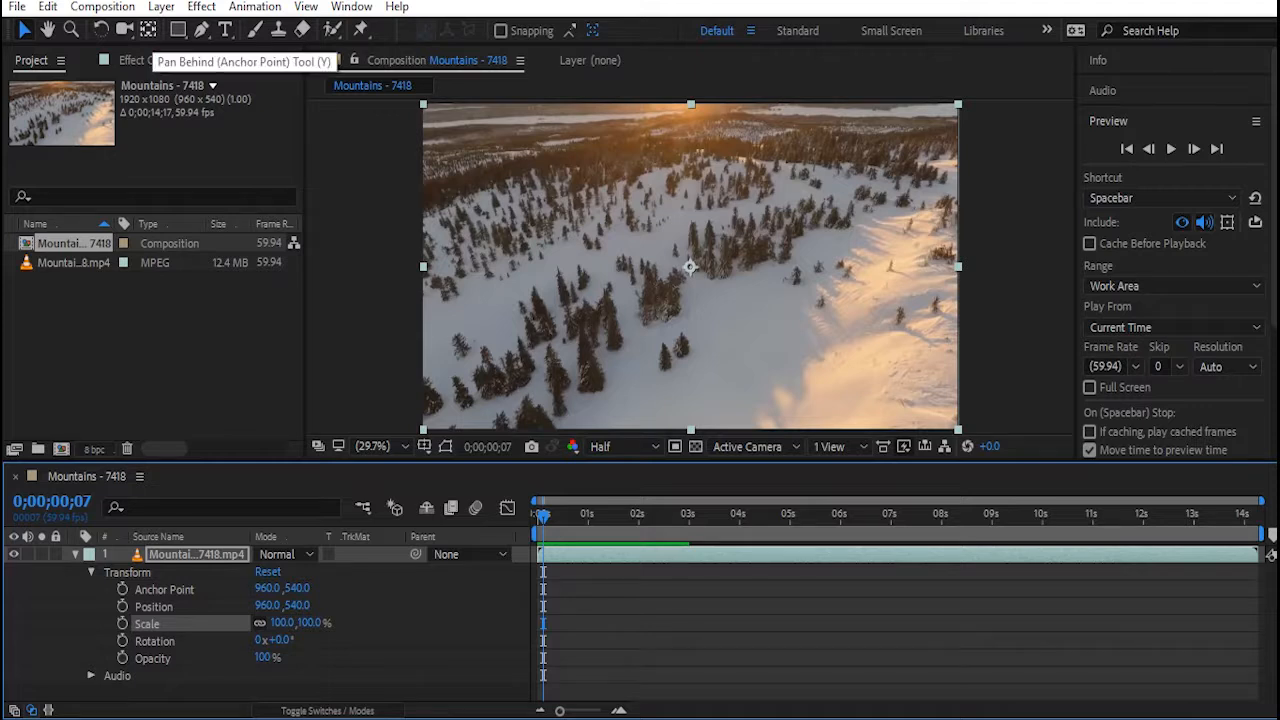
# Try moving the anchor point up to about 960, 166.5, rotate and scale the layer around it, and reset the transform.
pyautogui.click(148, 29)
pyautogui.moveTo(690, 266); pyautogui.dragTo(690, 155)
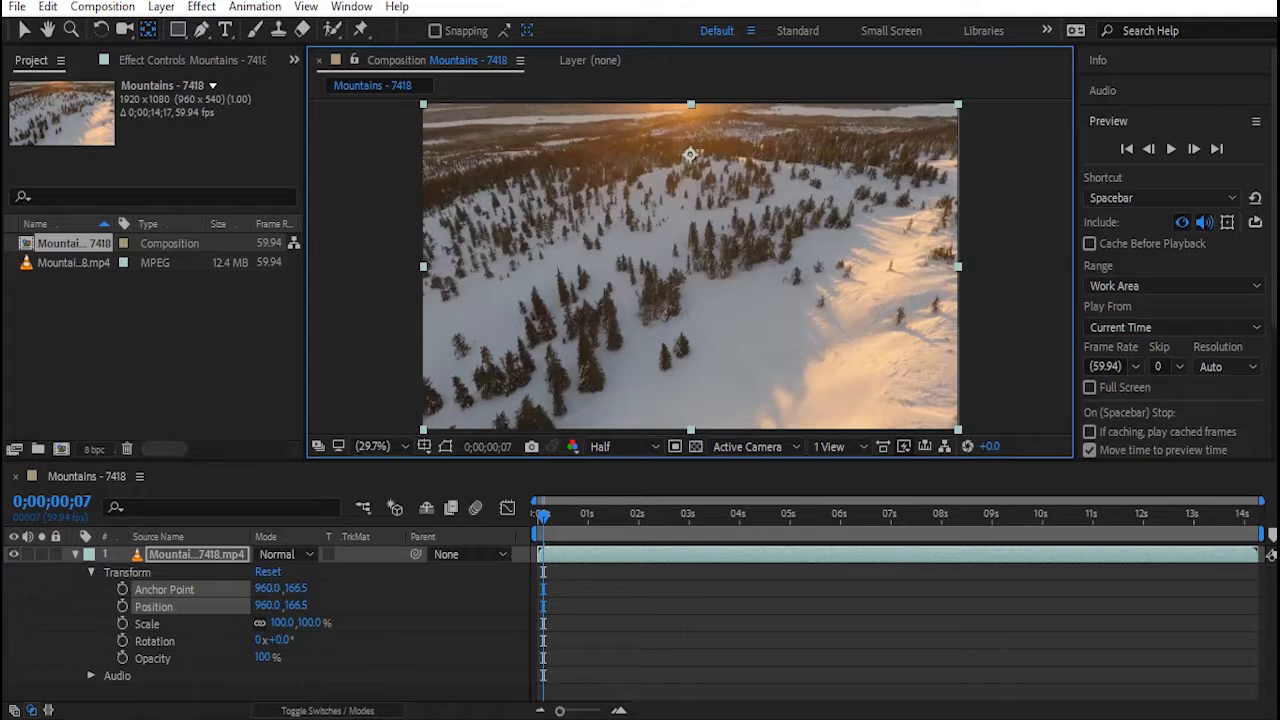
pyautogui.moveTo(280, 640); pyautogui.dragTo(354, 622)
pyautogui.click(267, 571)
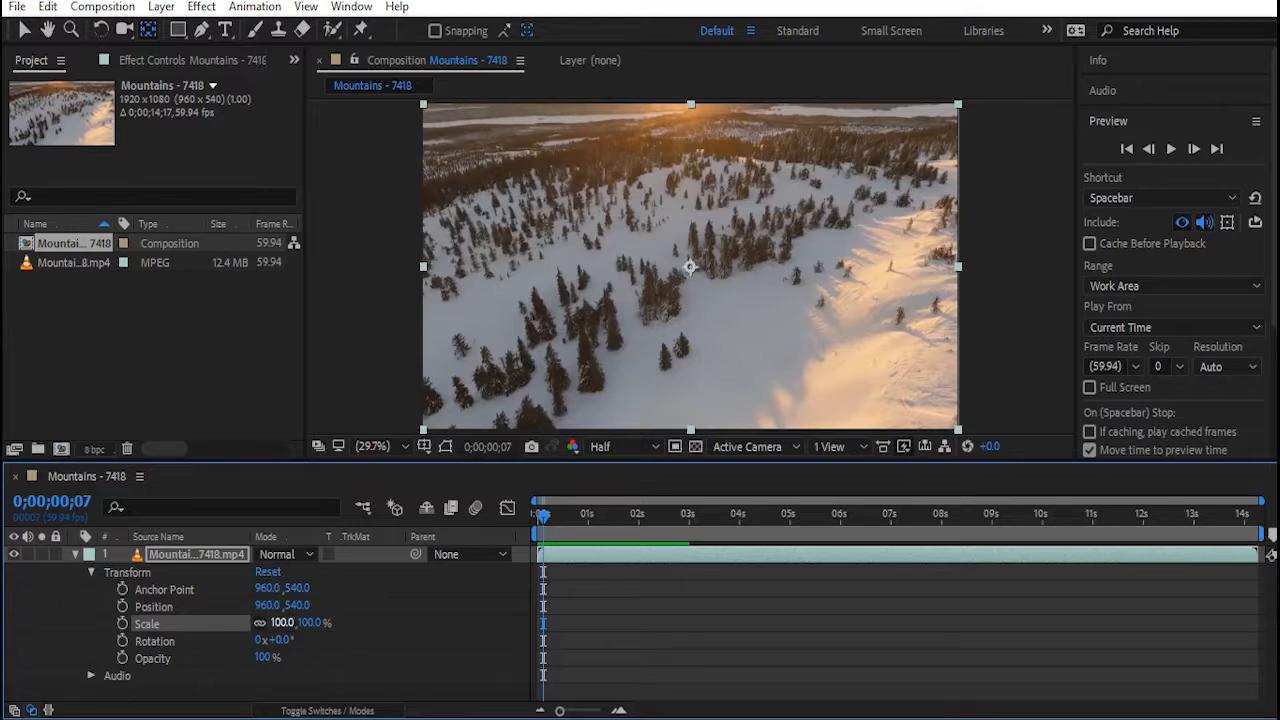
# Try changing the Mountains layer's Scale value and reset only that property.
pyautogui.moveTo(282, 622); pyautogui.dragTo(302, 622)
pyautogui.rightClick(190, 622)
pyautogui.click(237, 541)
# Animate a fade-in on the Mountains layer with Opacity keyframes of 0% at 0;00;00;07 and 100% at 0;00;01;01.
pyautogui.click(152, 658)
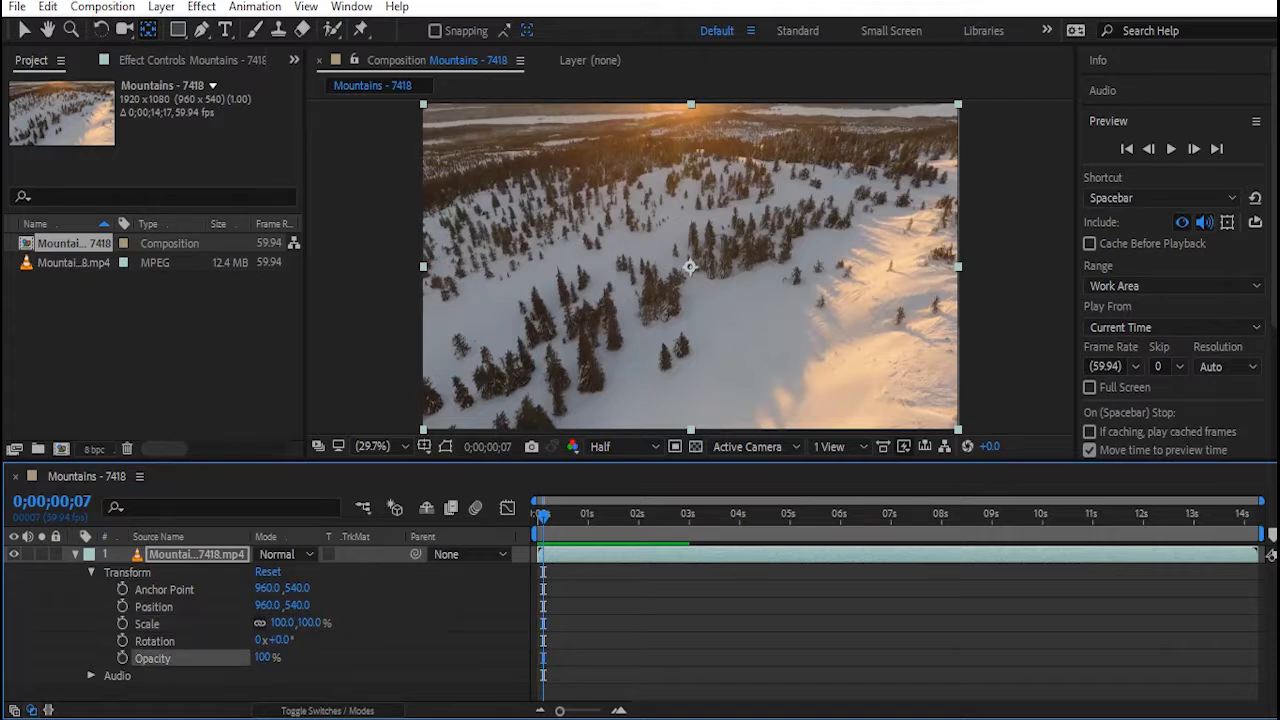
pyautogui.click(122, 658)
pyautogui.moveTo(263, 657); pyautogui.dragTo(163, 657)
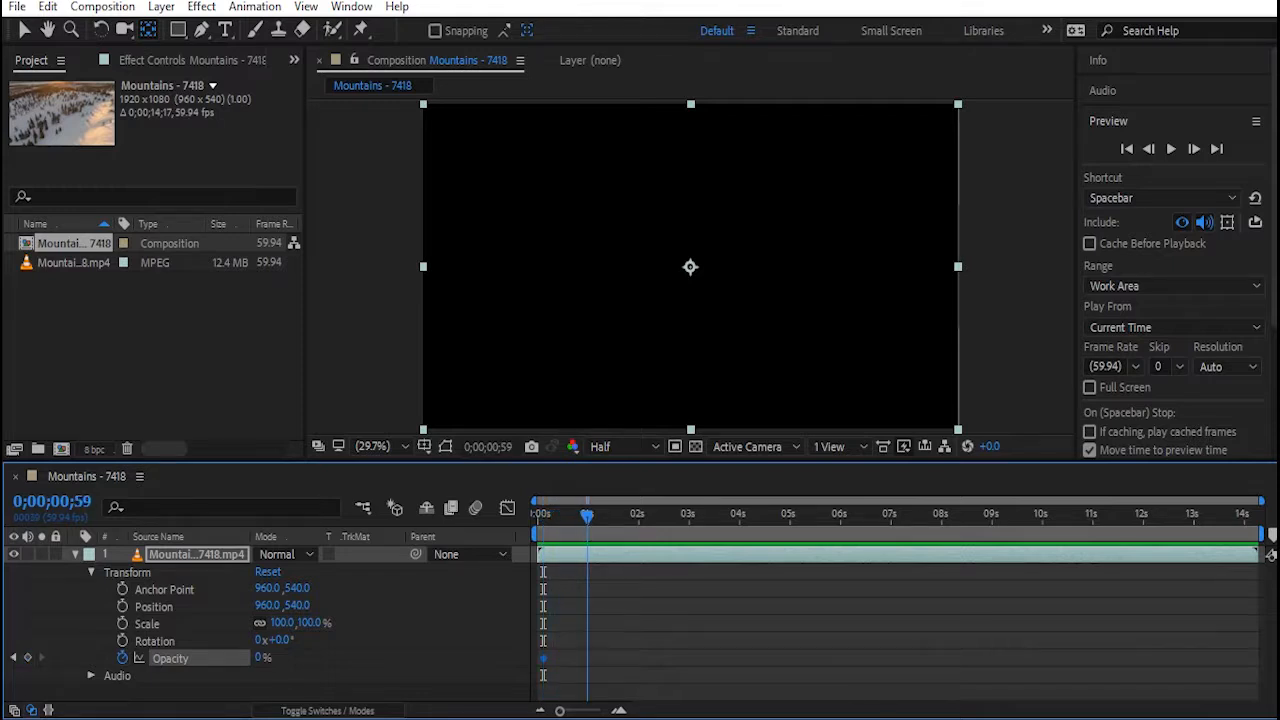
pyautogui.click(260, 657)
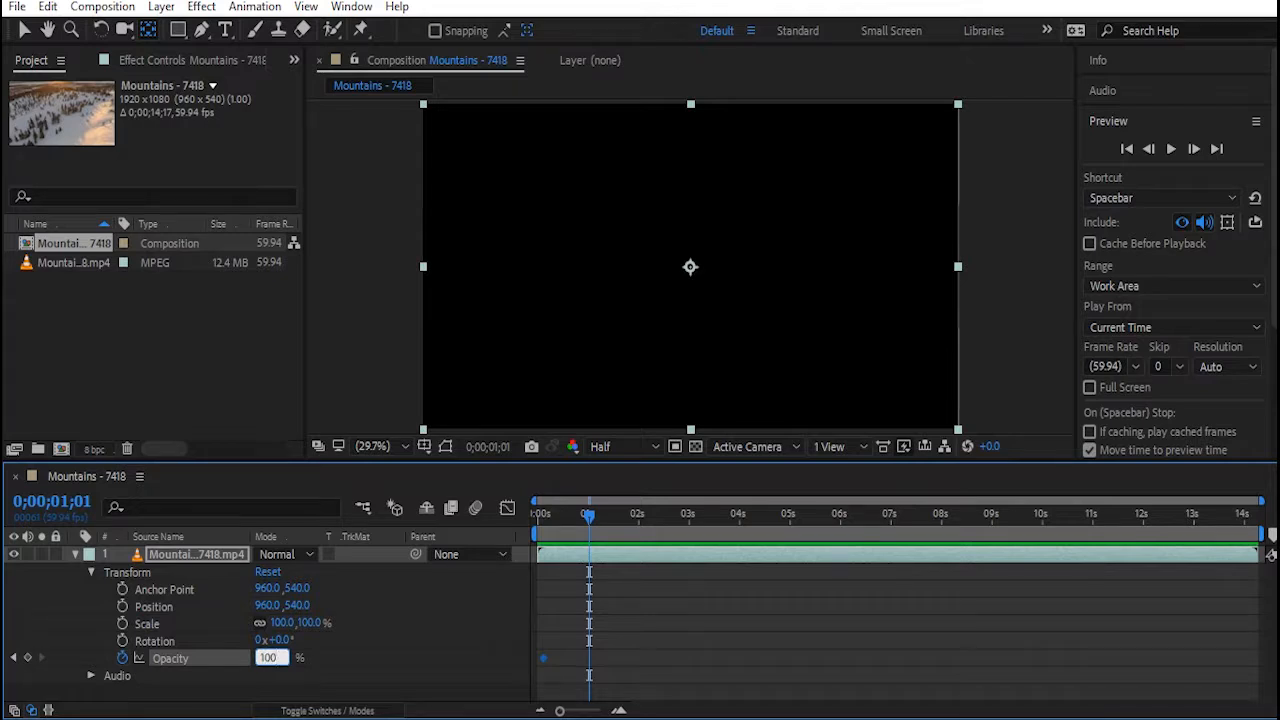
pyautogui.write('100')
pyautogui.press('Return')
# Preview the fade-in from the beginning of the composition and return the playhead to 0;00;00;00.
pyautogui.moveTo(589, 515); pyautogui.dragTo(540, 515)
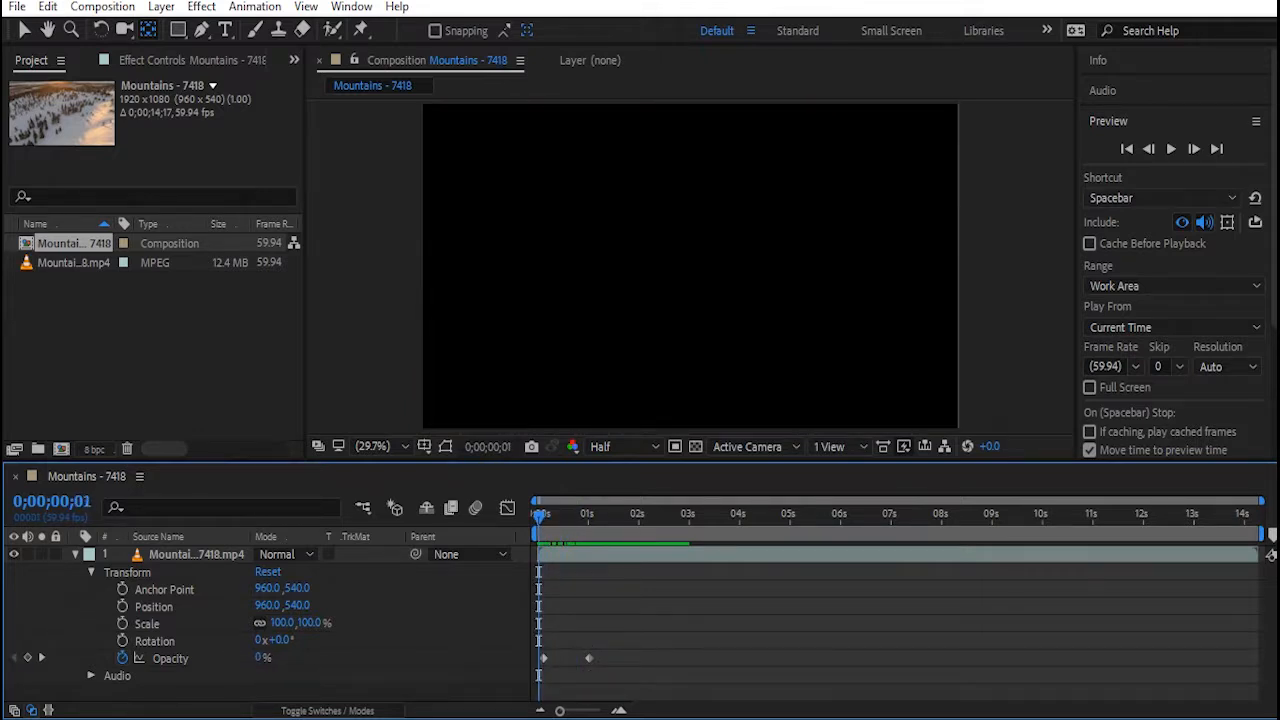
pyautogui.press('space')
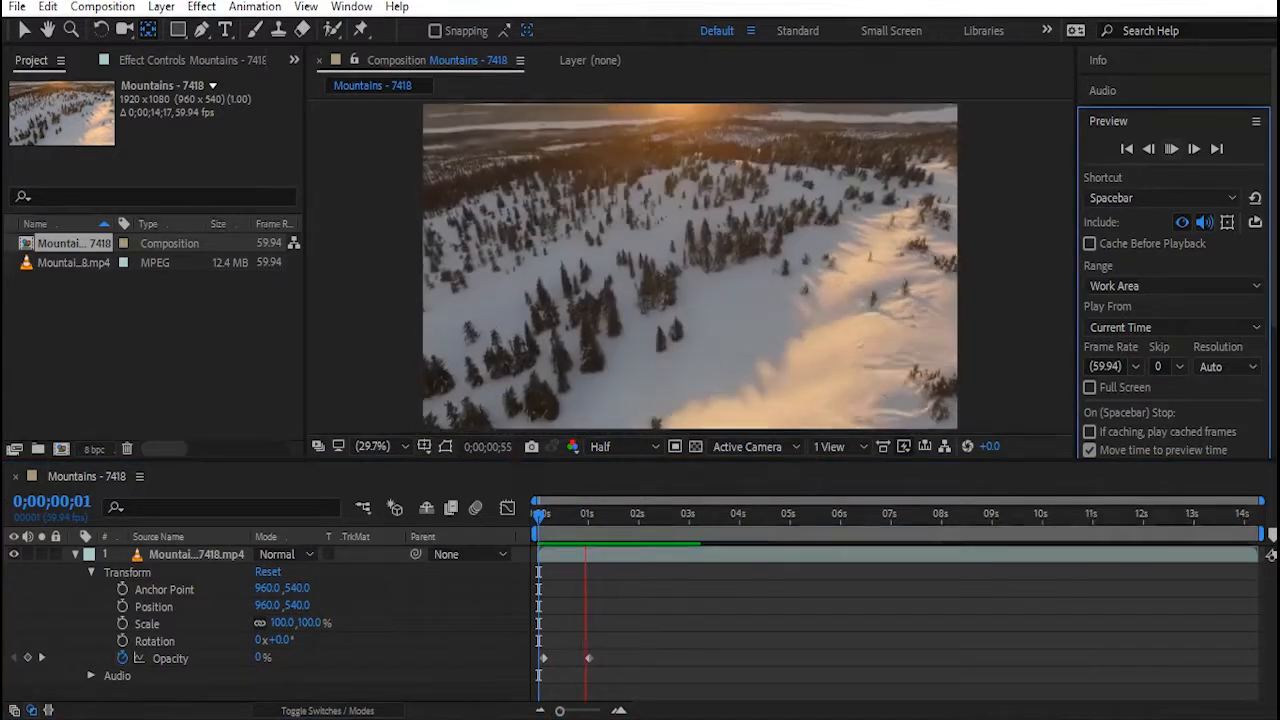
pyautogui.press('space')
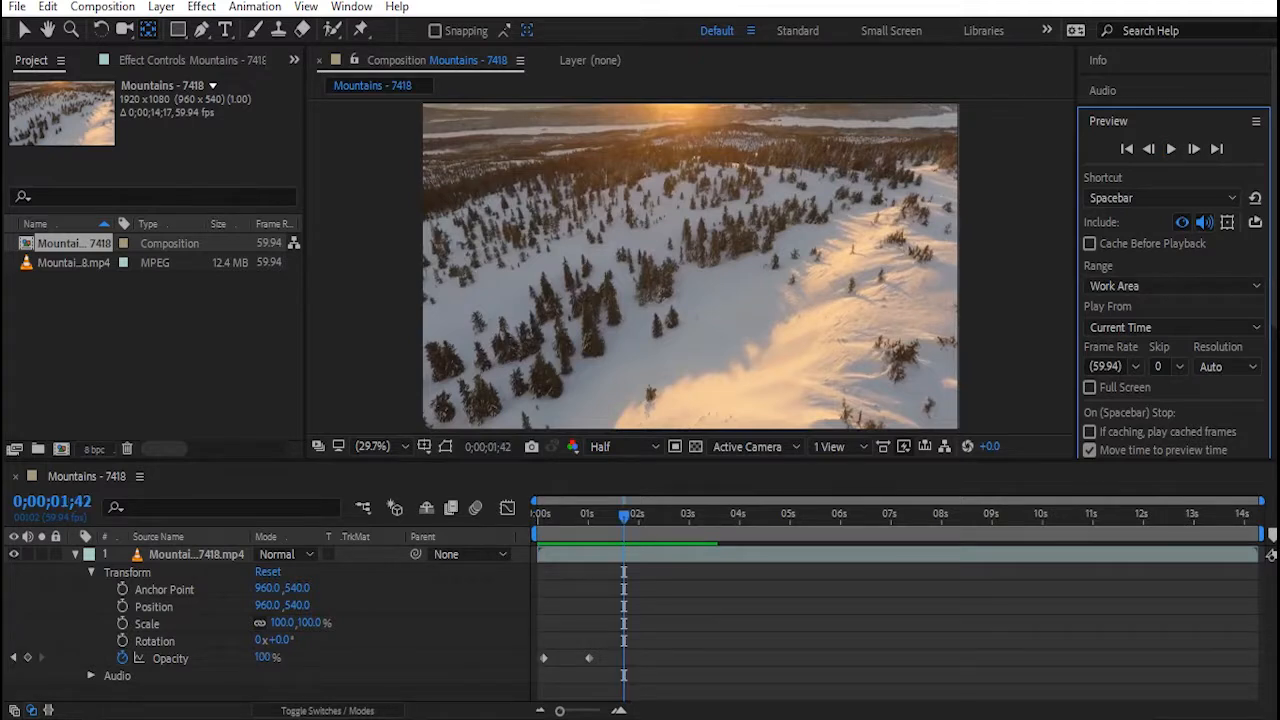
pyautogui.moveTo(616, 515); pyautogui.dragTo(540, 515)
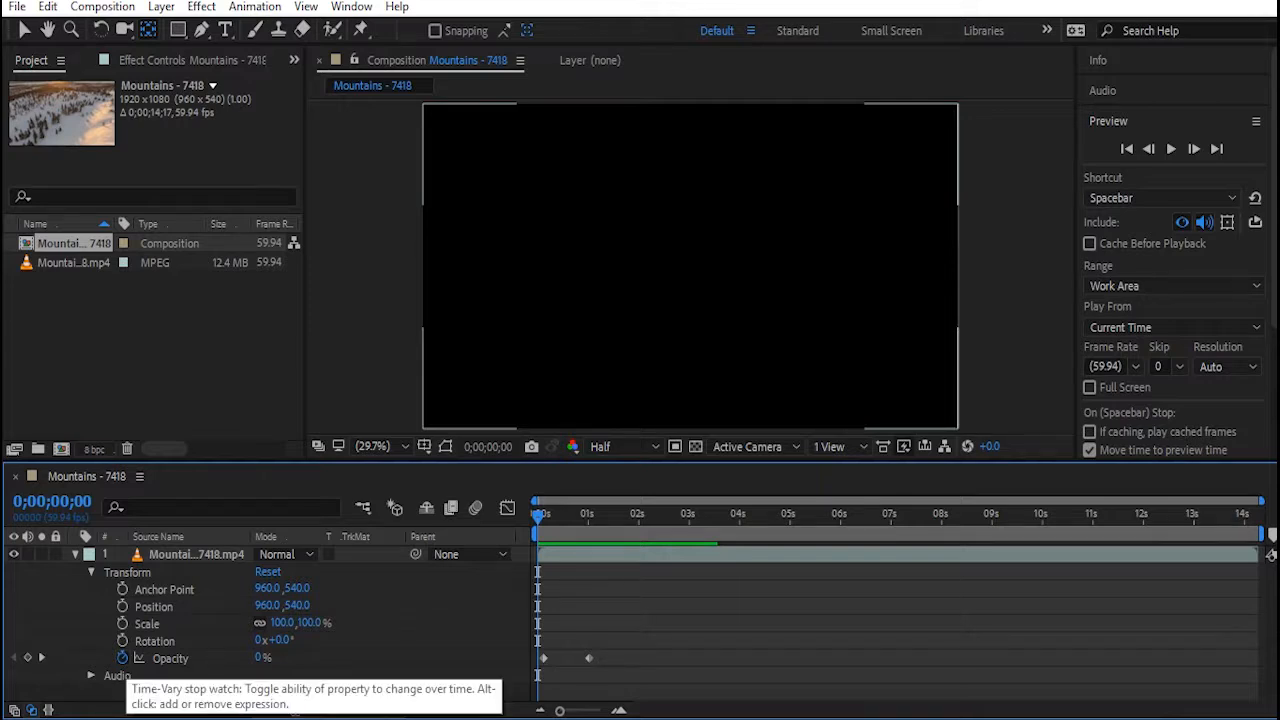
# Remove the layer's Opacity keyframes and set its Opacity to 100%.
pyautogui.click(122, 658)
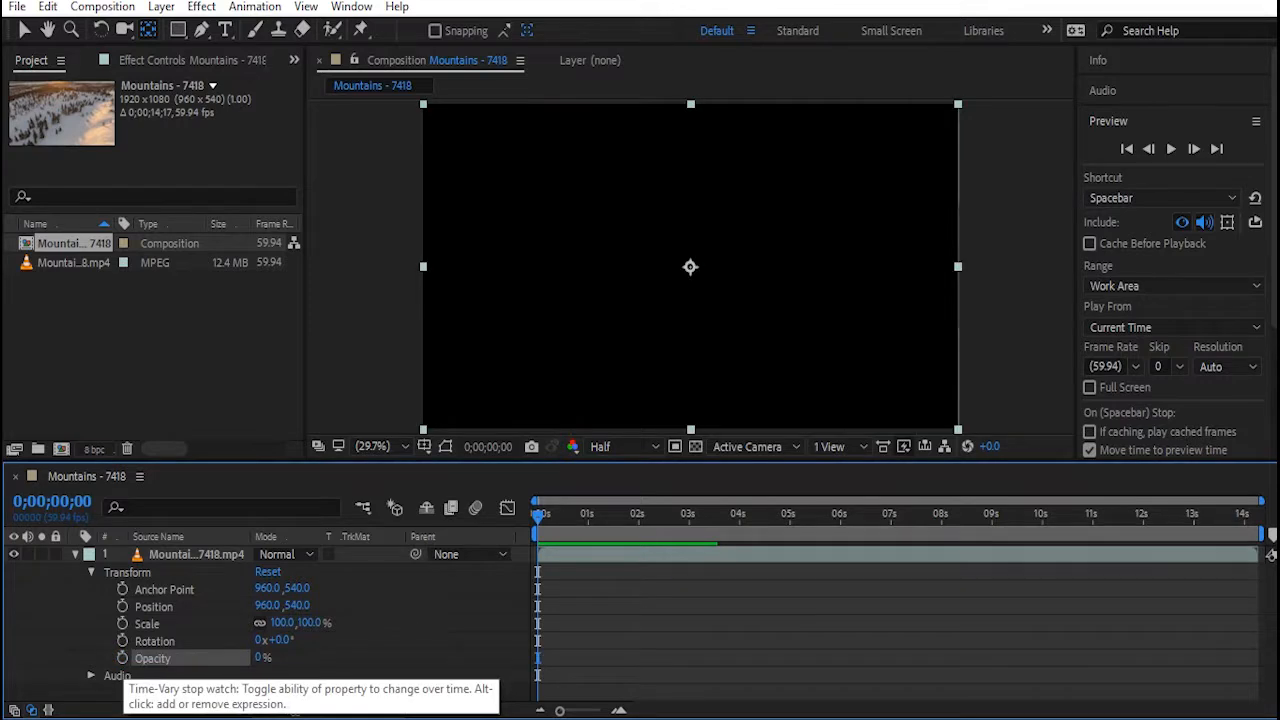
pyautogui.moveTo(259, 657); pyautogui.dragTo(359, 657)
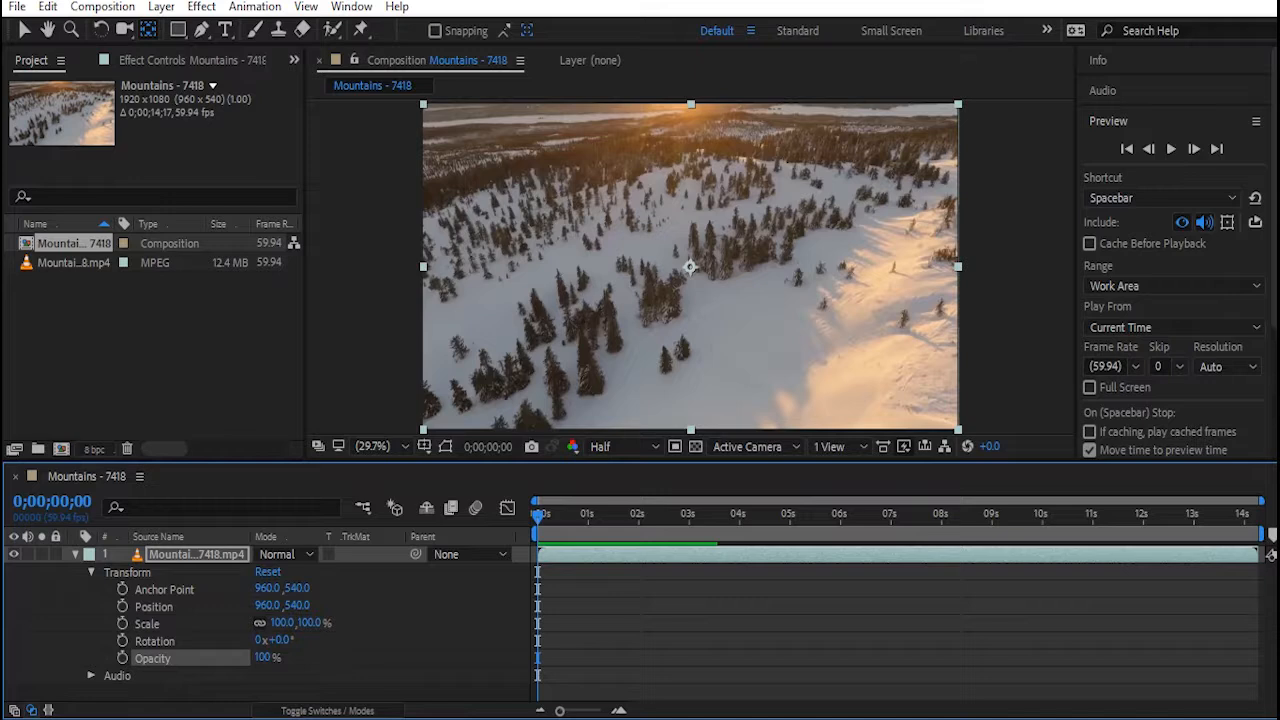
# Try a constant Opacity of 62% on the layer, preview it, and restore 100% with the playhead at the start.
pyautogui.moveTo(263, 657); pyautogui.dragTo(225, 657)
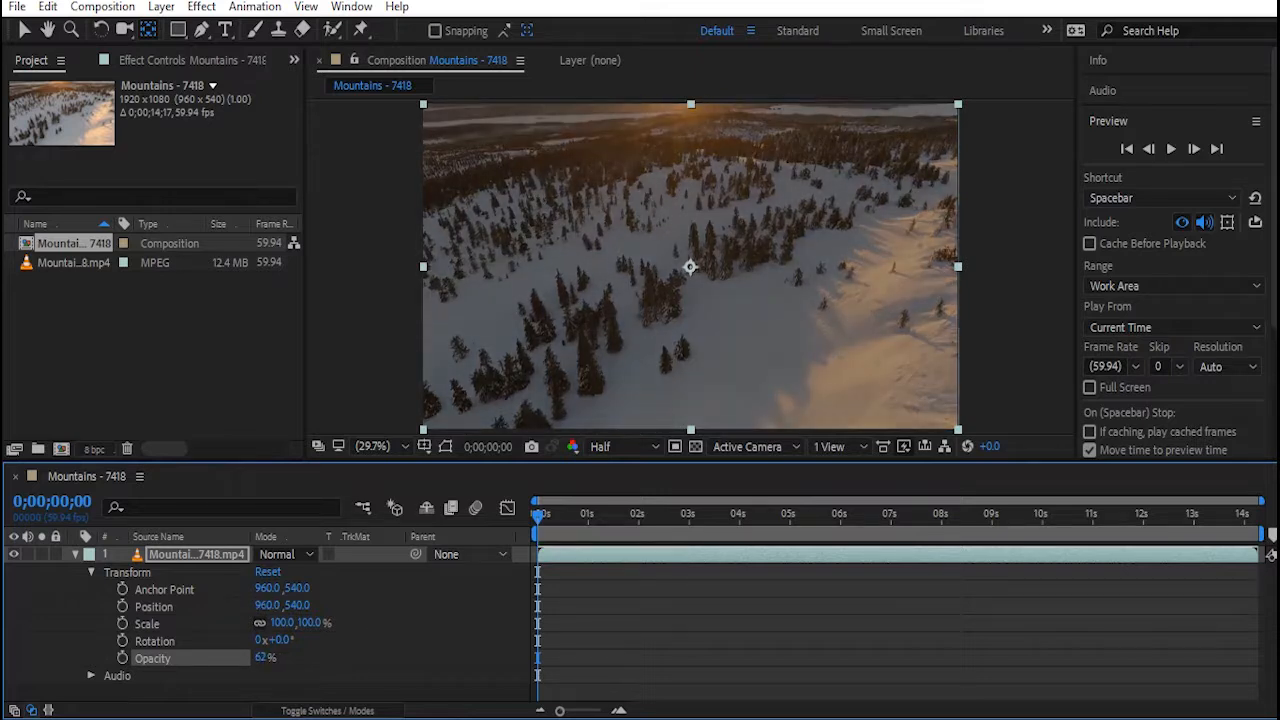
pyautogui.press('space')
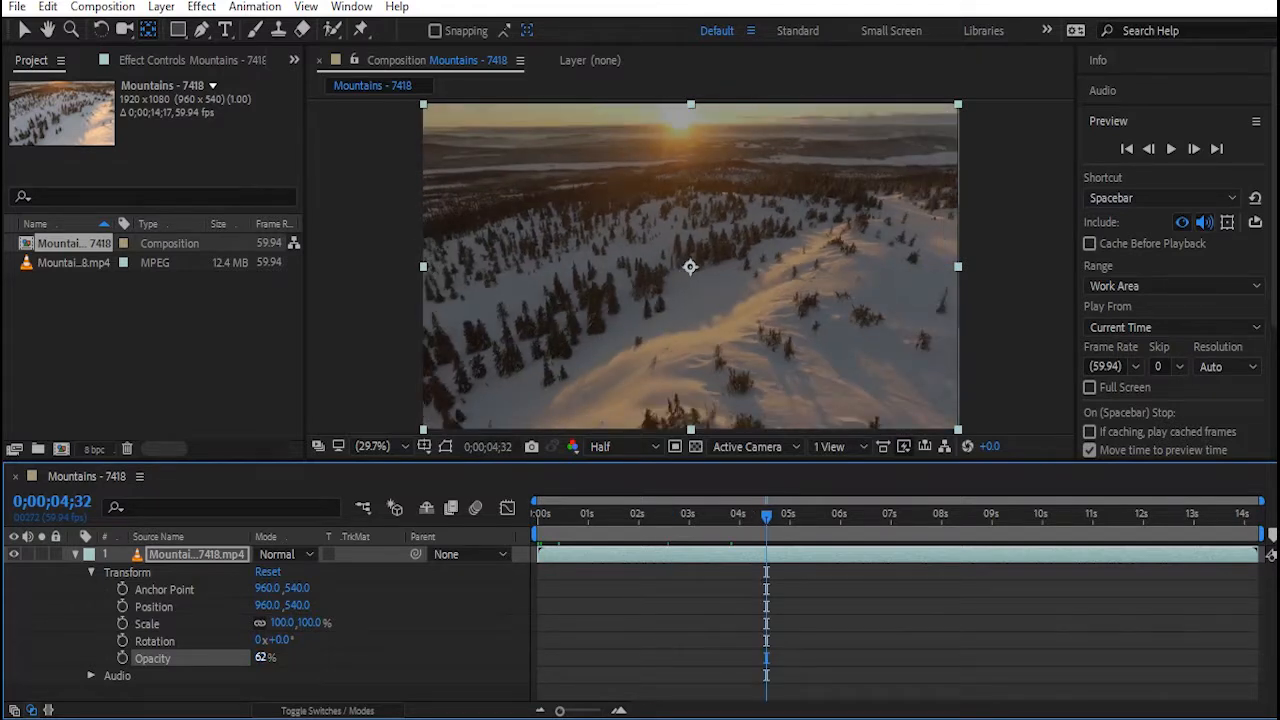
pyautogui.moveTo(225, 657); pyautogui.dragTo(263, 657)
pyautogui.moveTo(766, 515); pyautogui.dragTo(537, 515)
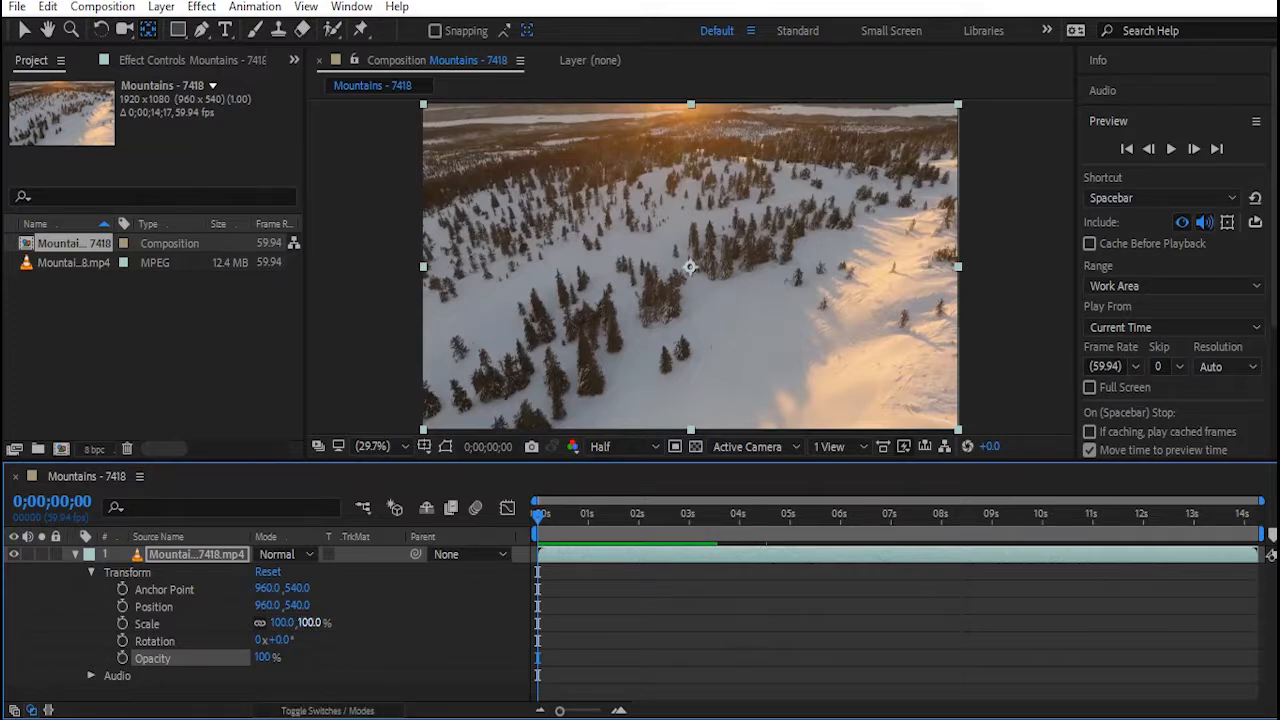
# Animate the Mountains layer's Position with keyframes of 153.0, 540.0 at 0;00;00;00 and 958.0, 540.0 at 0;00;00;19.
pyautogui.click(122, 606)
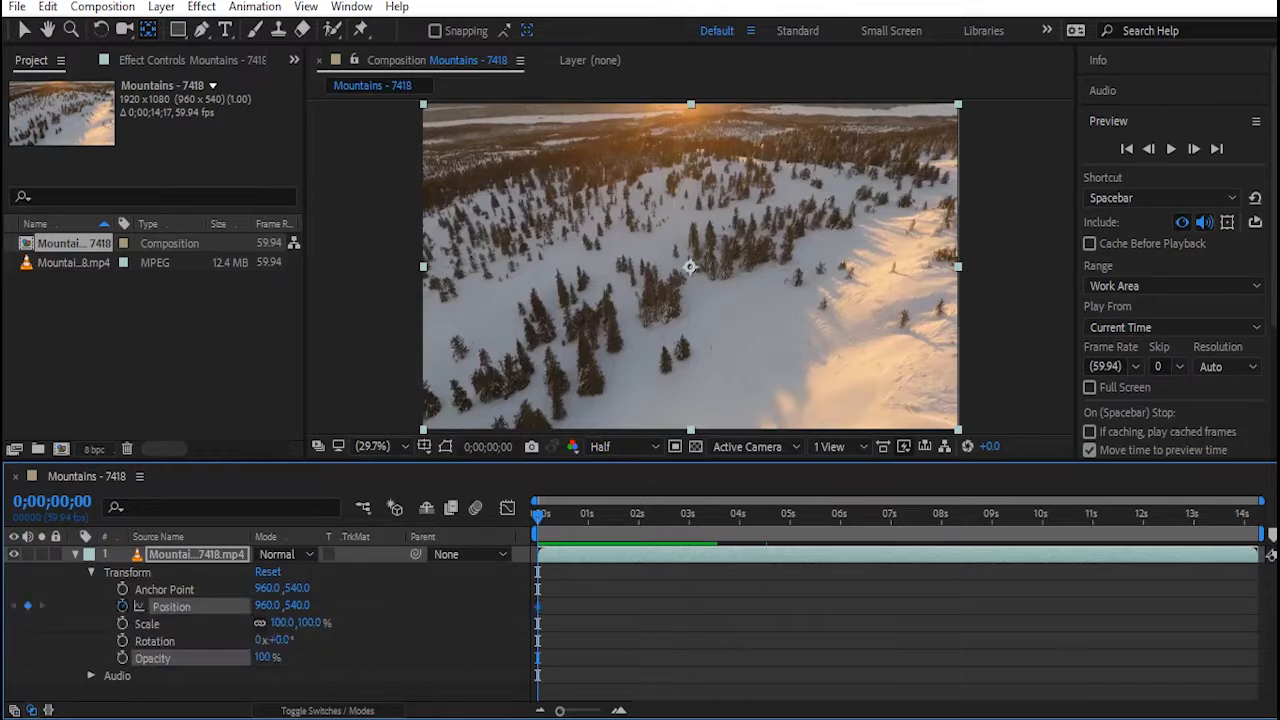
pyautogui.moveTo(268, 605); pyautogui.dragTo(158, 605)
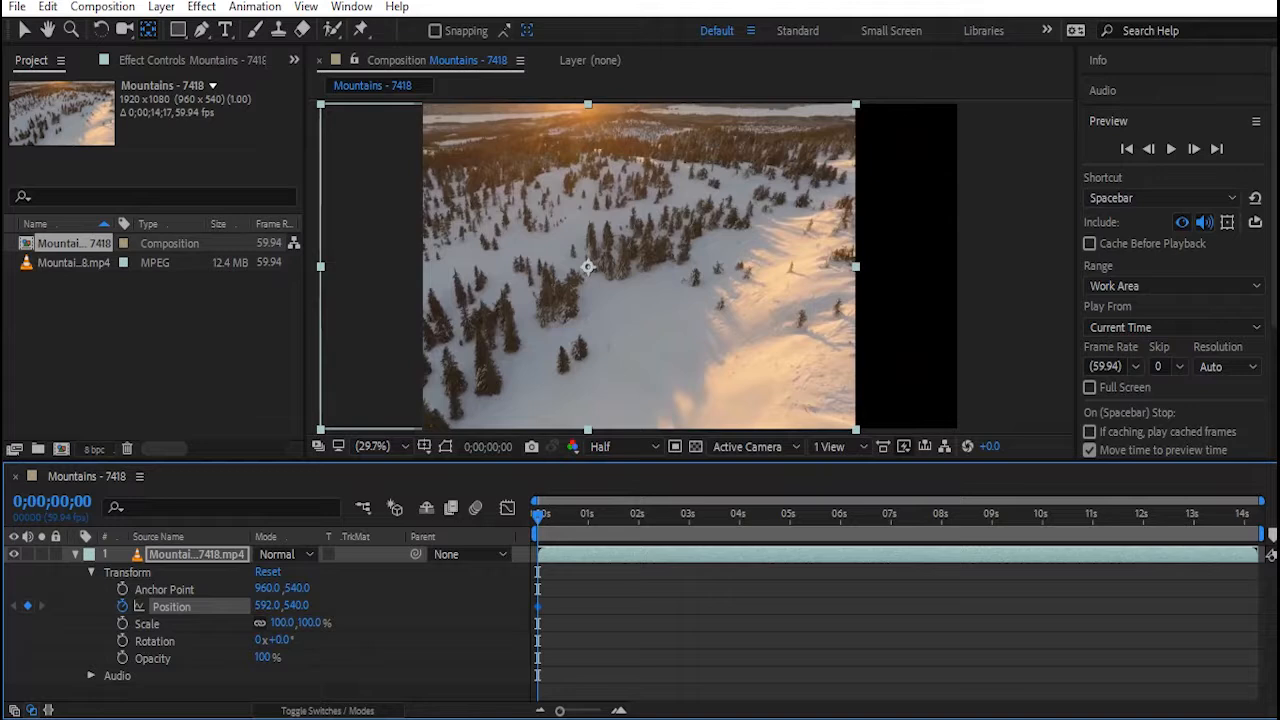
pyautogui.moveTo(266, 605); pyautogui.dragTo(72, 605)
pyautogui.press('space')
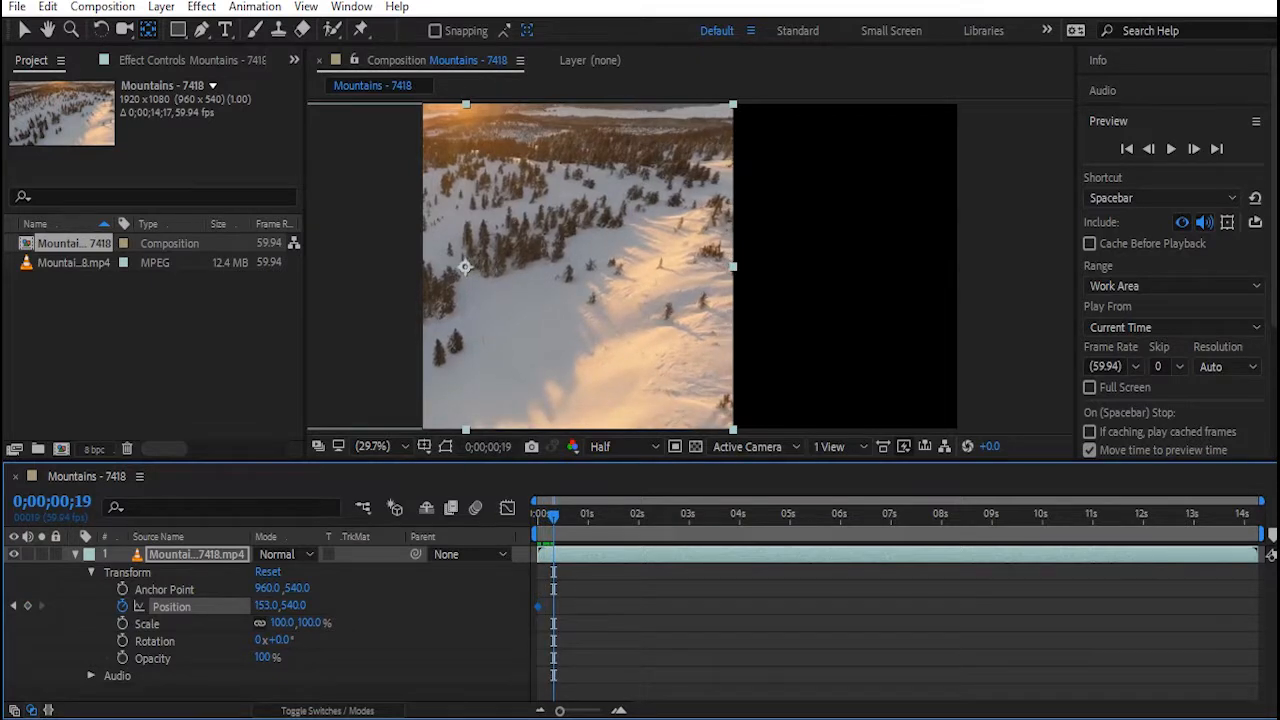
pyautogui.moveTo(265, 605); pyautogui.dragTo(353, 605)
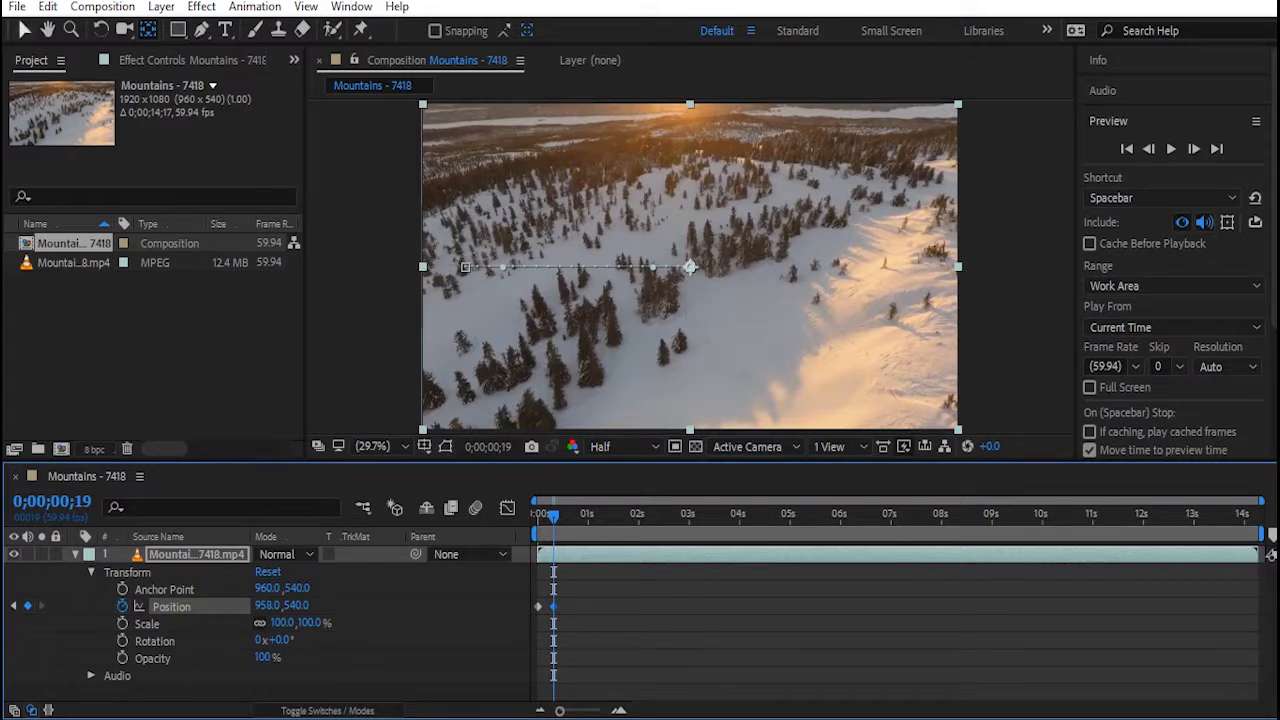
# End the work area at about 0;00;01;59, trim the composition to the work area and preview it.
pyautogui.press('v')
pyautogui.moveTo(553, 515); pyautogui.dragTo(637, 515)
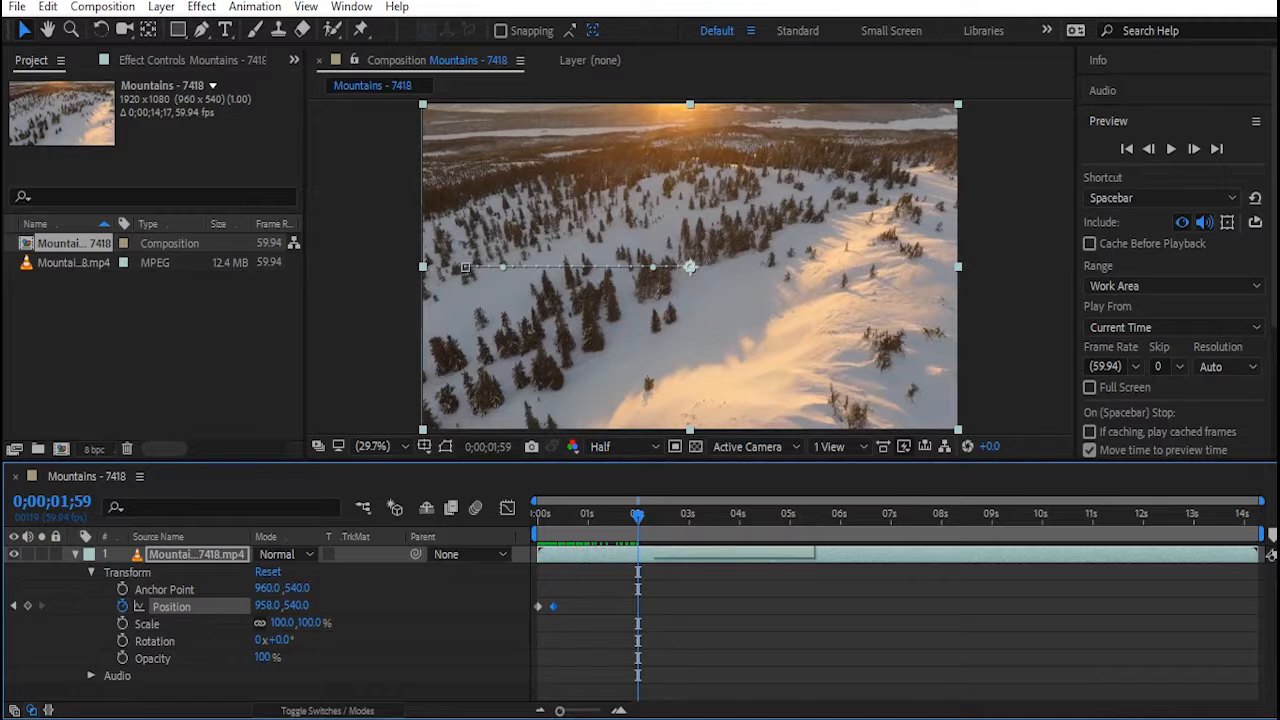
pyautogui.moveTo(1262, 533)
pyautogui.mouseDown()
pyautogui.moveTo(645, 533)
pyautogui.moveTo(1250, 533)
pyautogui.mouseUp()
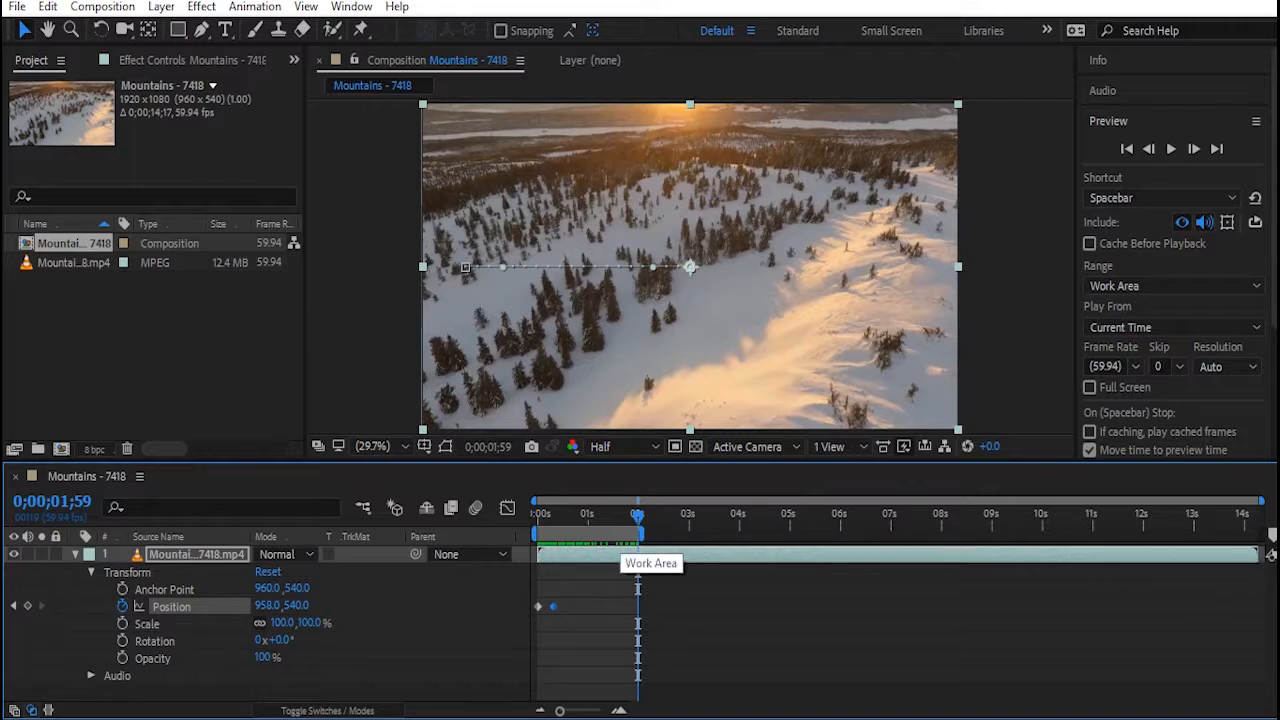
pyautogui.rightClick(621, 533)
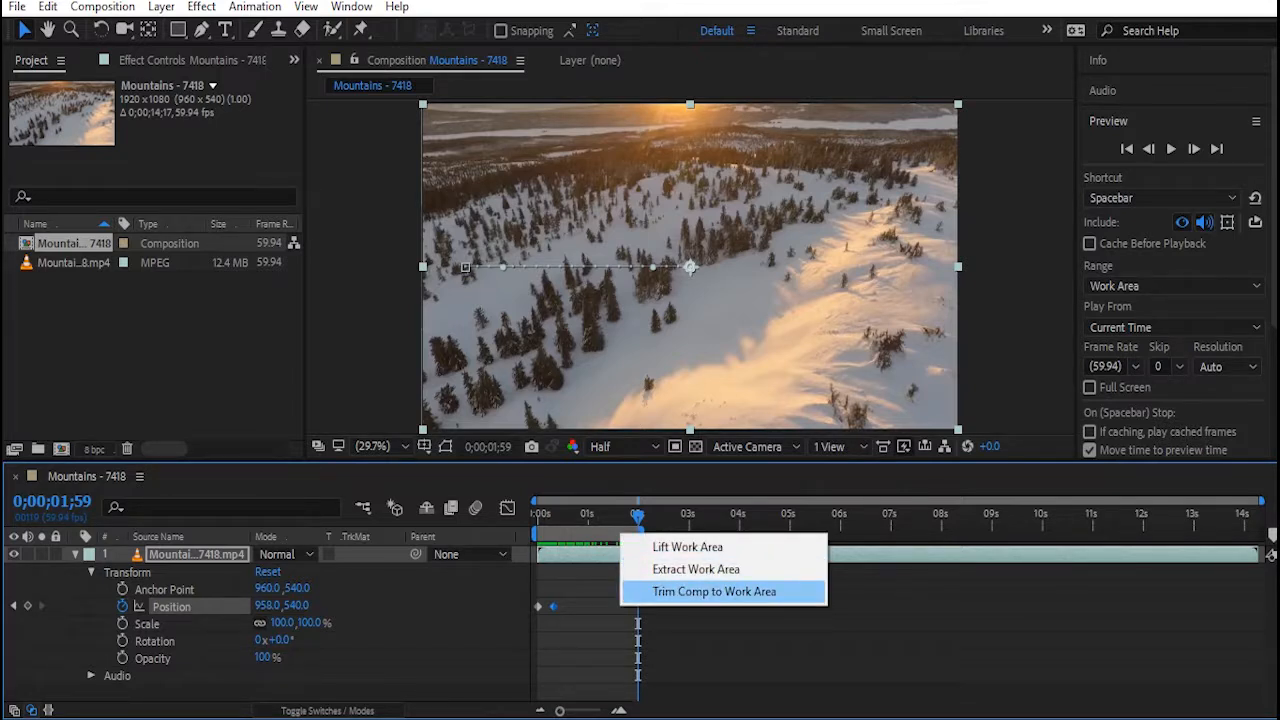
pyautogui.click(714, 591)
pyautogui.press('space')
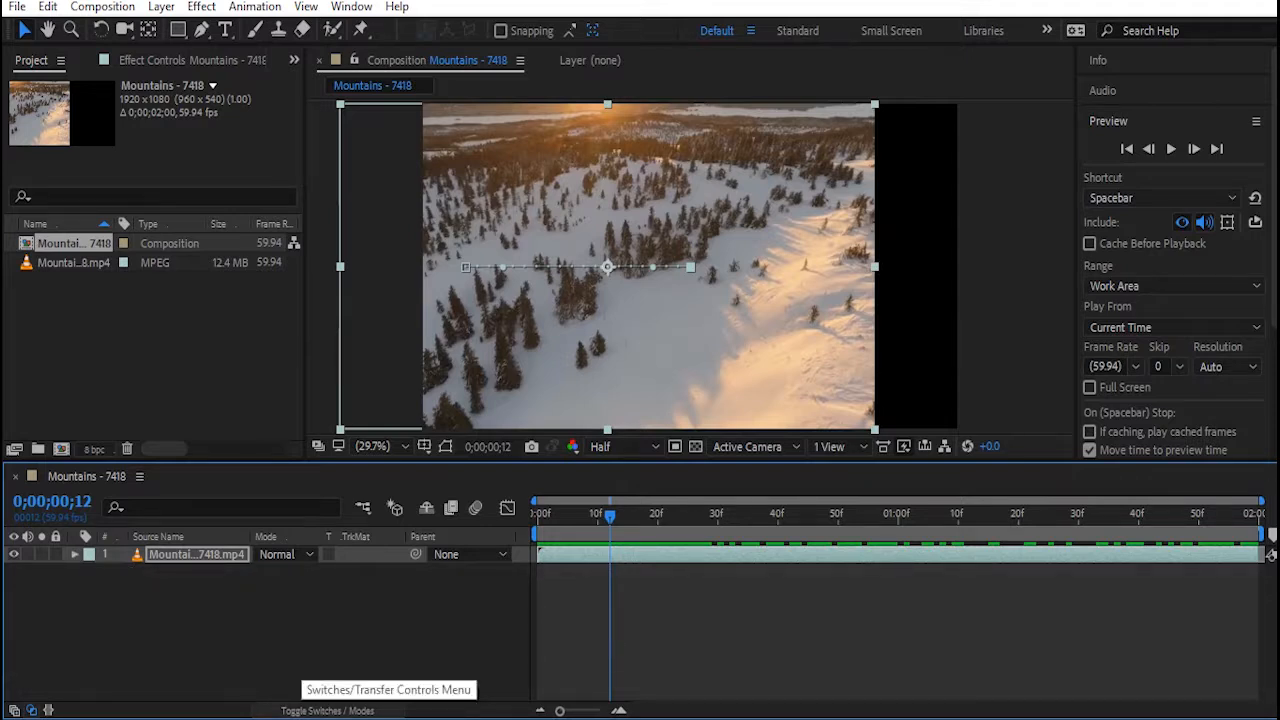
# Enable motion blur on the Mountains layer and for the composition as a whole.
pyautogui.click(327, 710)
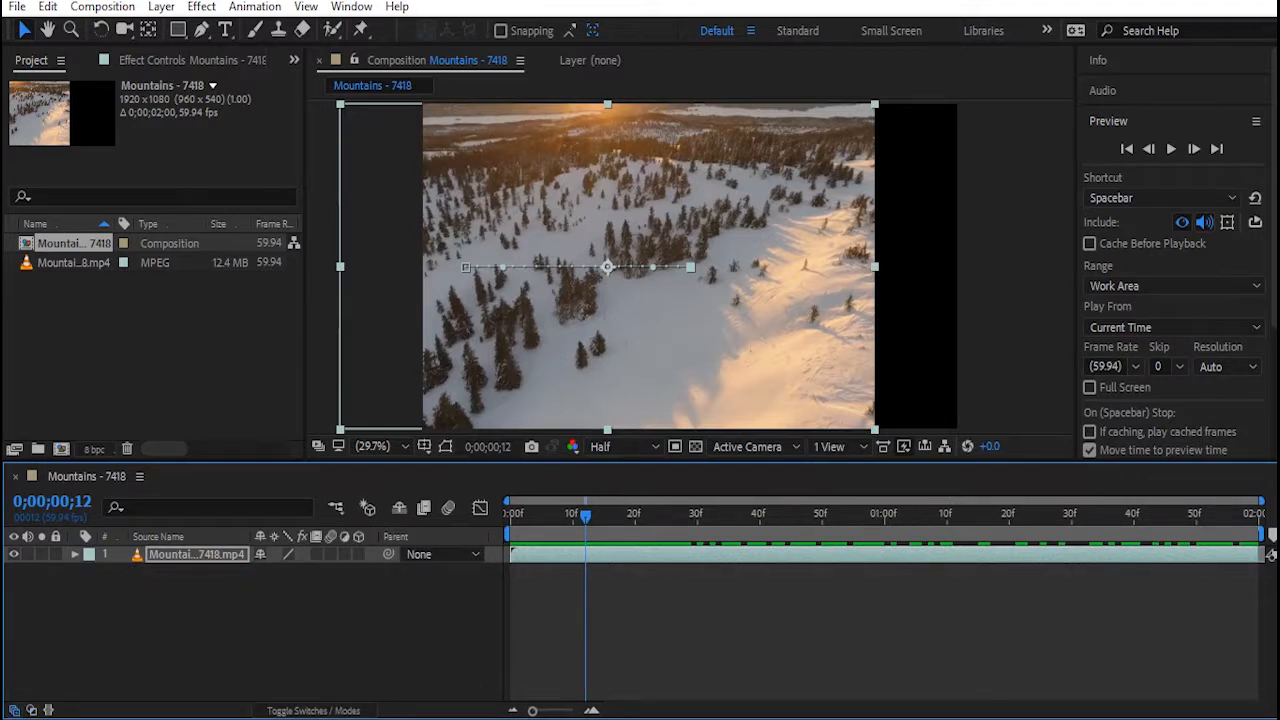
pyautogui.click(330, 554)
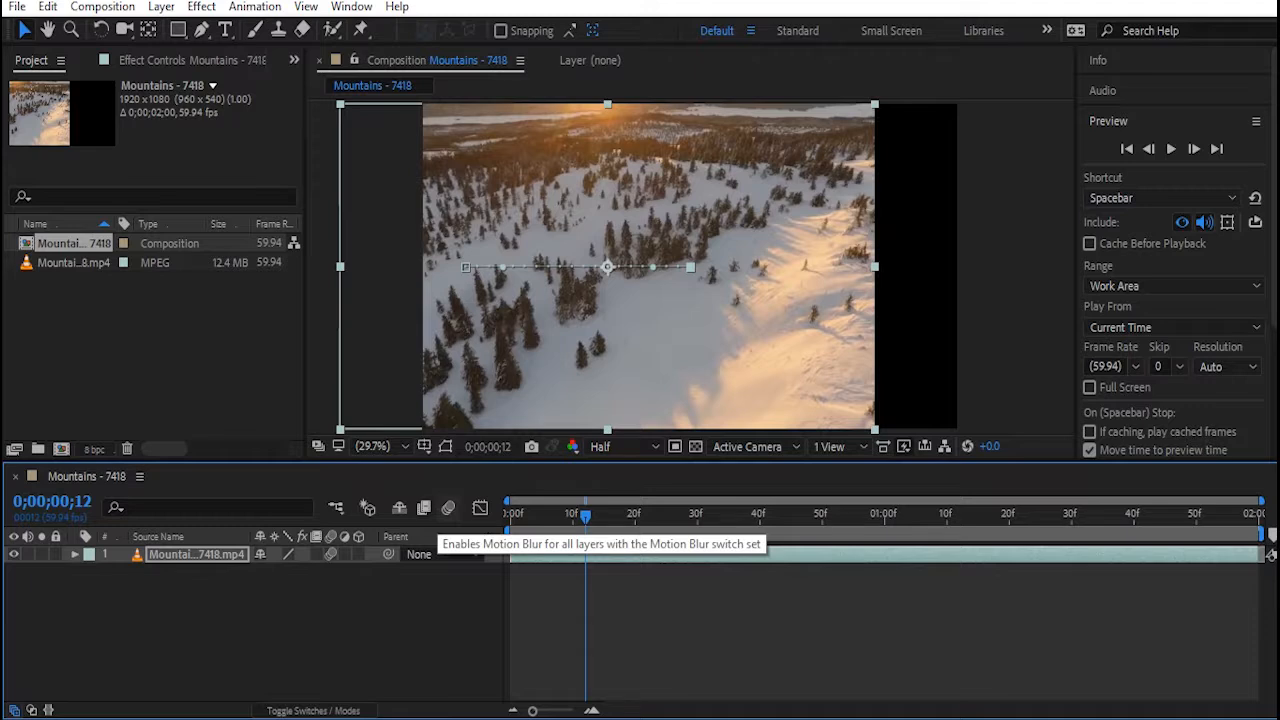
pyautogui.click(448, 508)
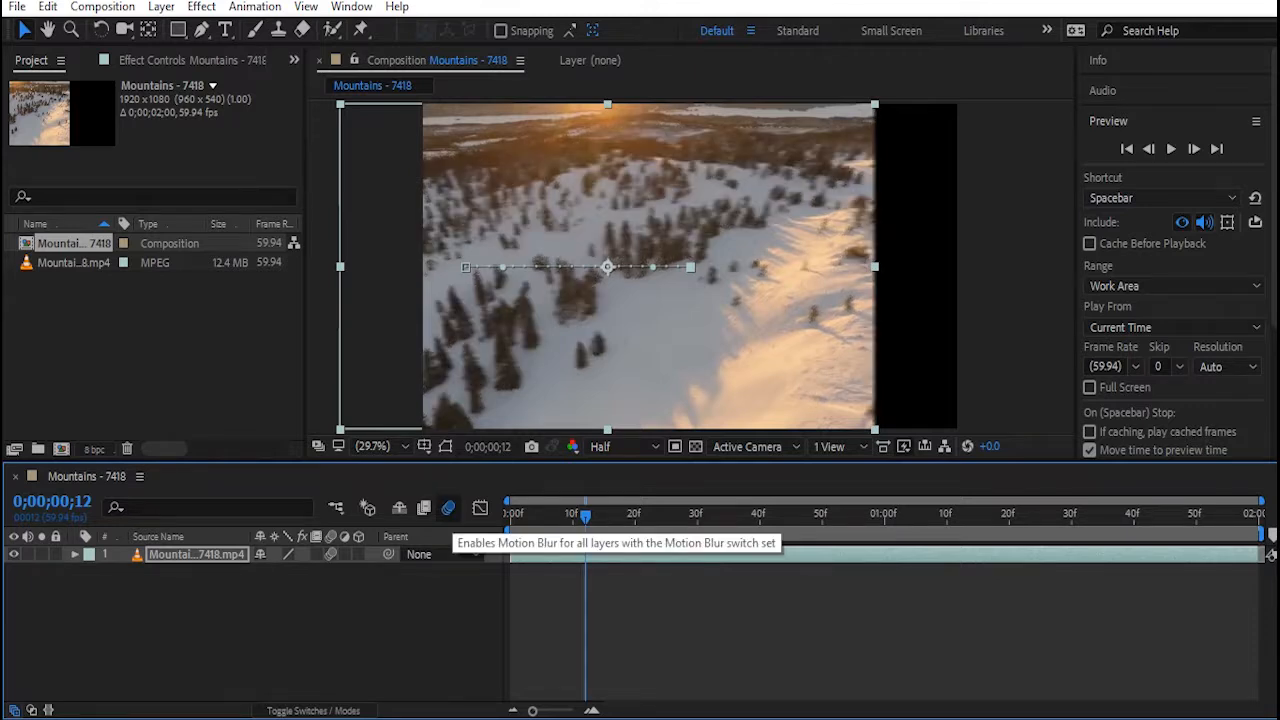
# Preview the slide with motion blur and scrub the playhead back to 0;00;00;02.
pyautogui.click(1171, 148)
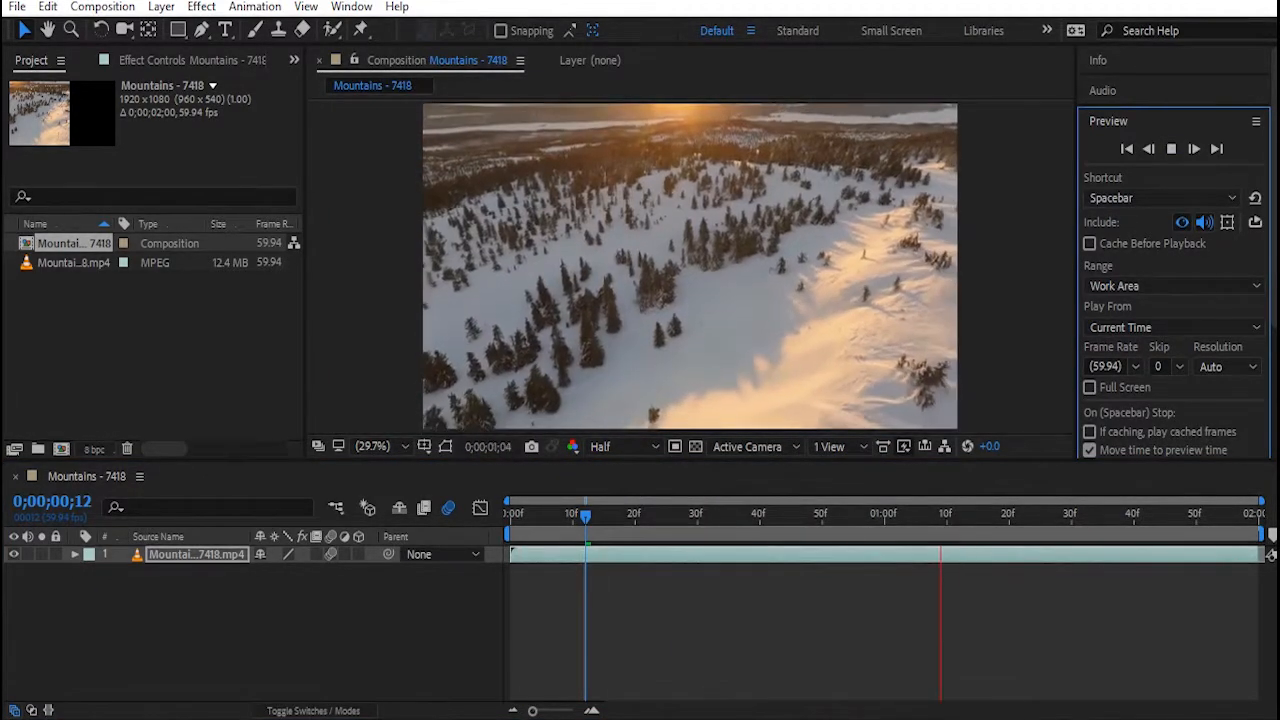
pyautogui.press('space')
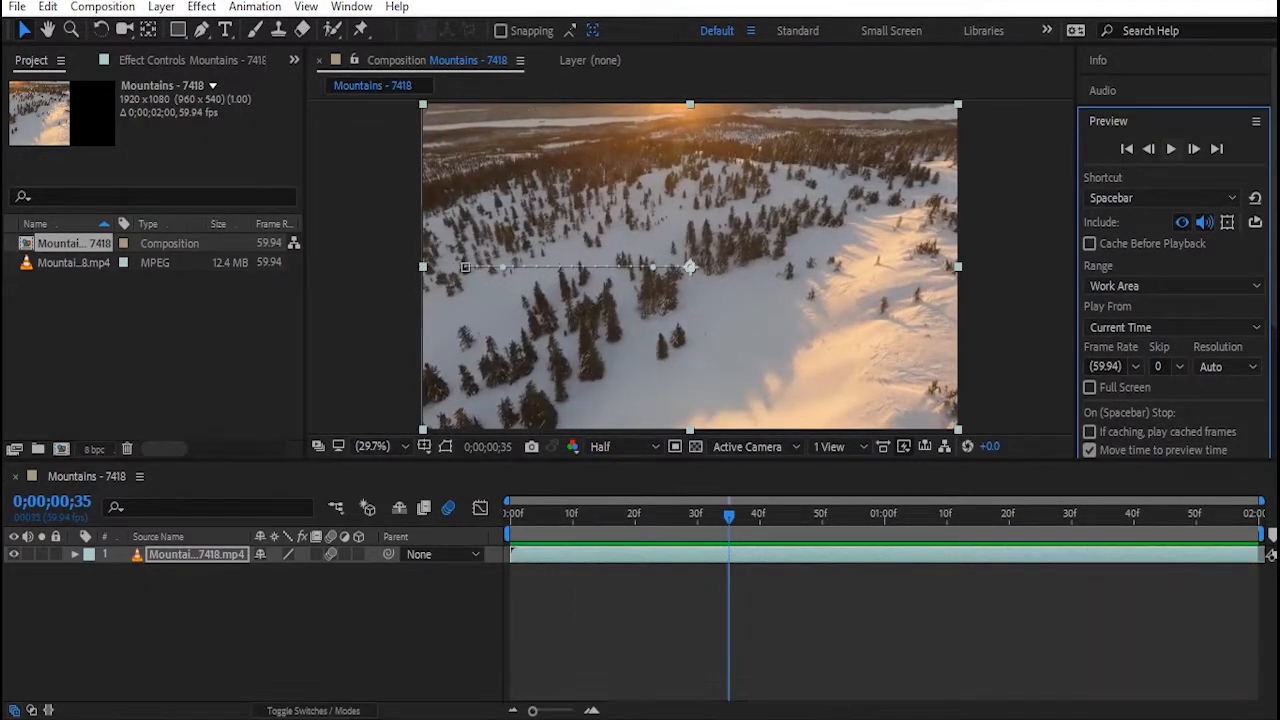
pyautogui.moveTo(729, 515); pyautogui.dragTo(560, 515)
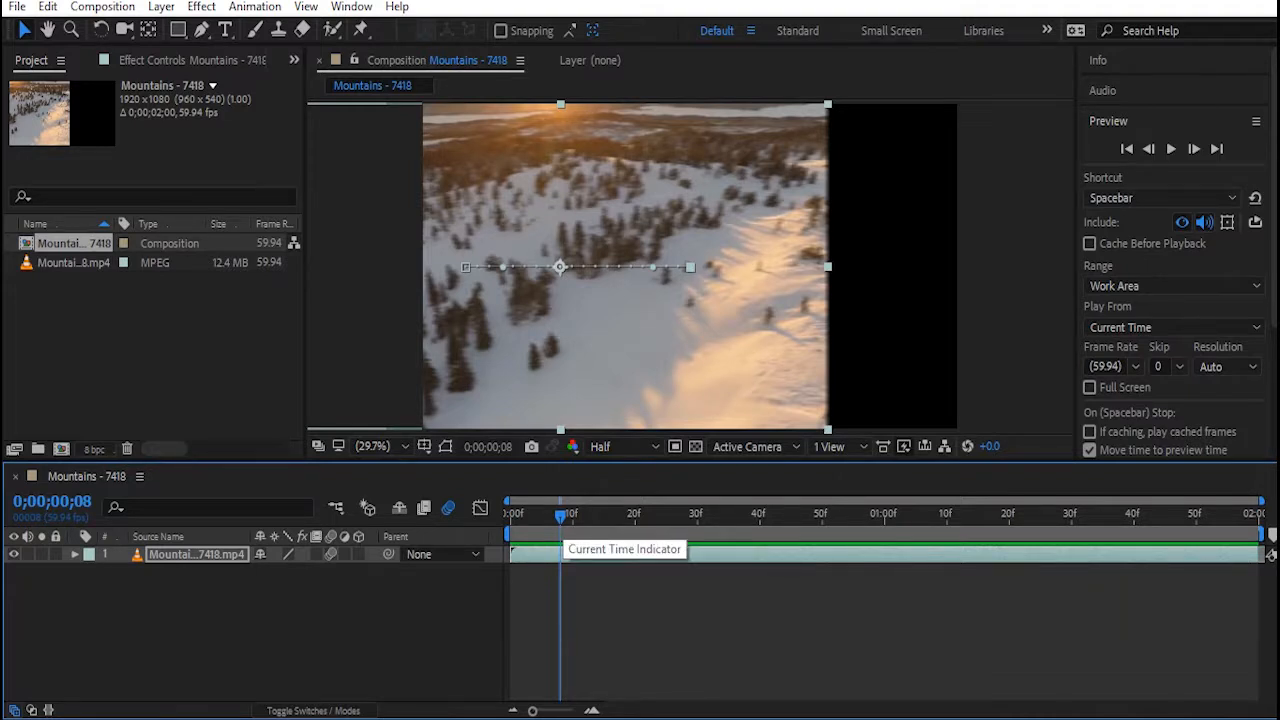
pyautogui.moveTo(560, 515); pyautogui.dragTo(522, 515)
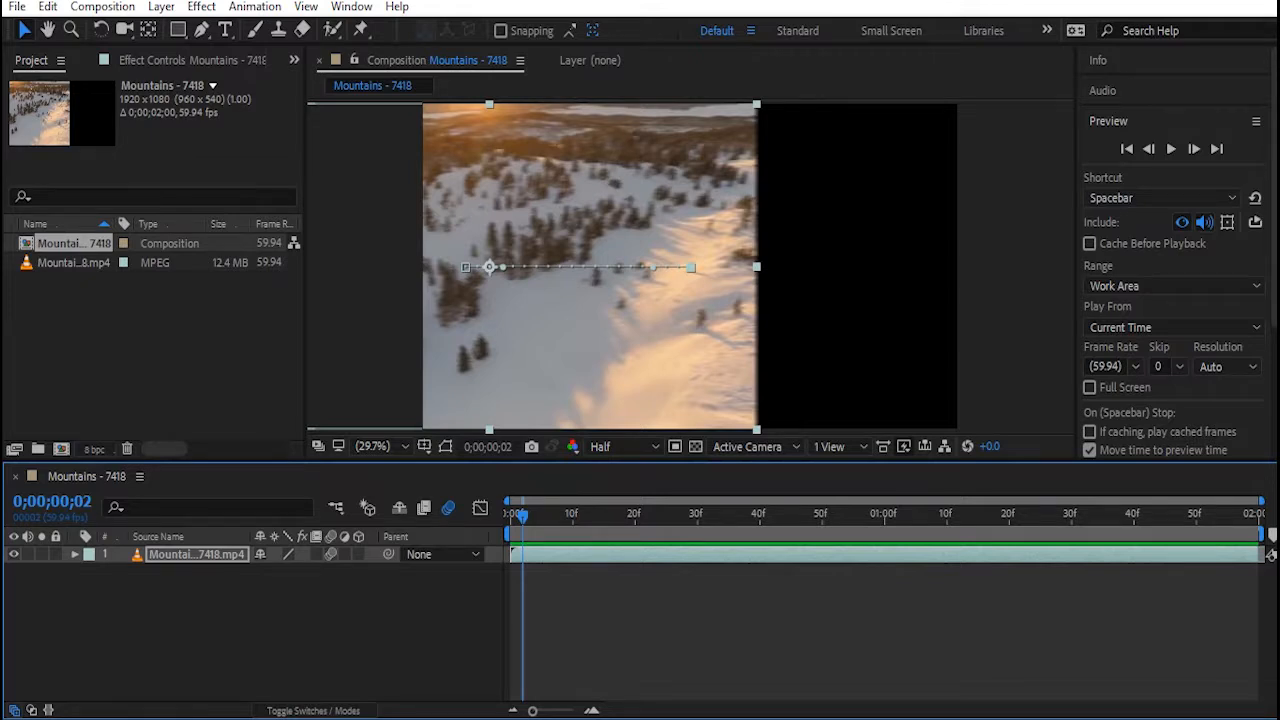
# Reveal the layer's properties and retime the second Position keyframe to 0;00;00;20.
pyautogui.press('F2')
pyautogui.click(74, 554)
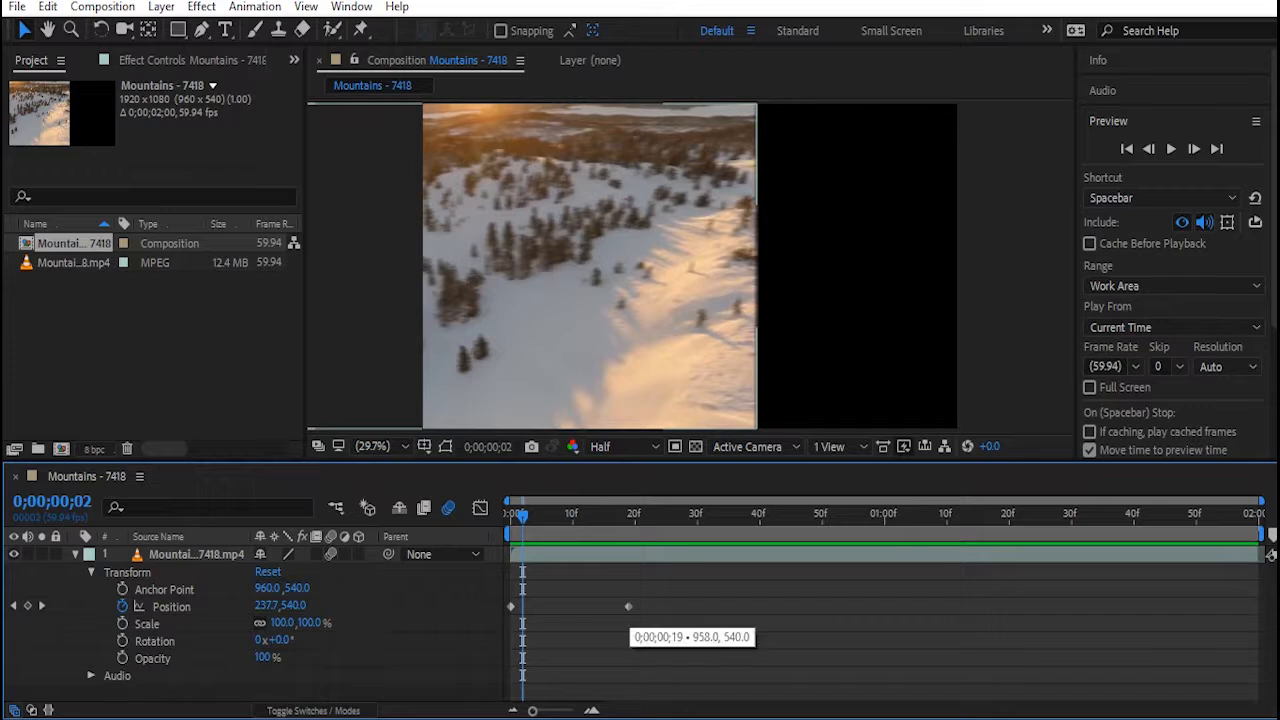
pyautogui.click(628, 606)
pyautogui.moveTo(628, 606); pyautogui.dragTo(597, 606)
pyautogui.press('Home')
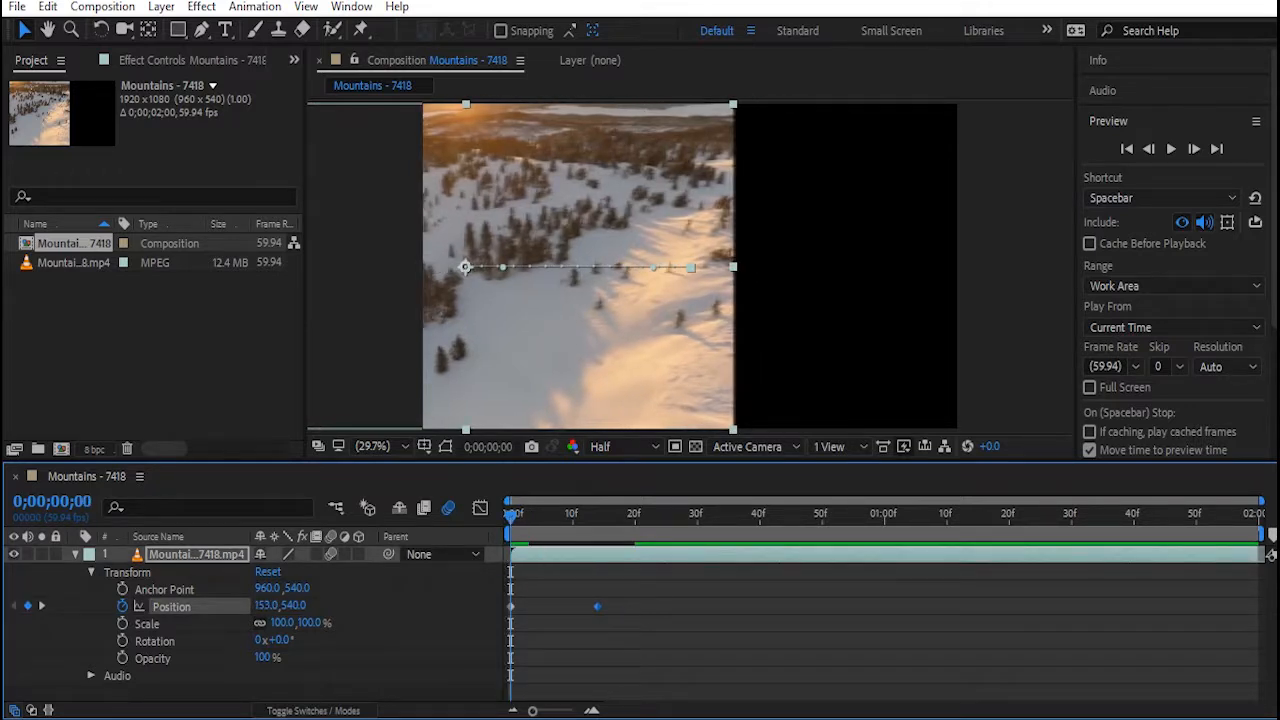
pyautogui.moveTo(578, 606); pyautogui.dragTo(634, 606)
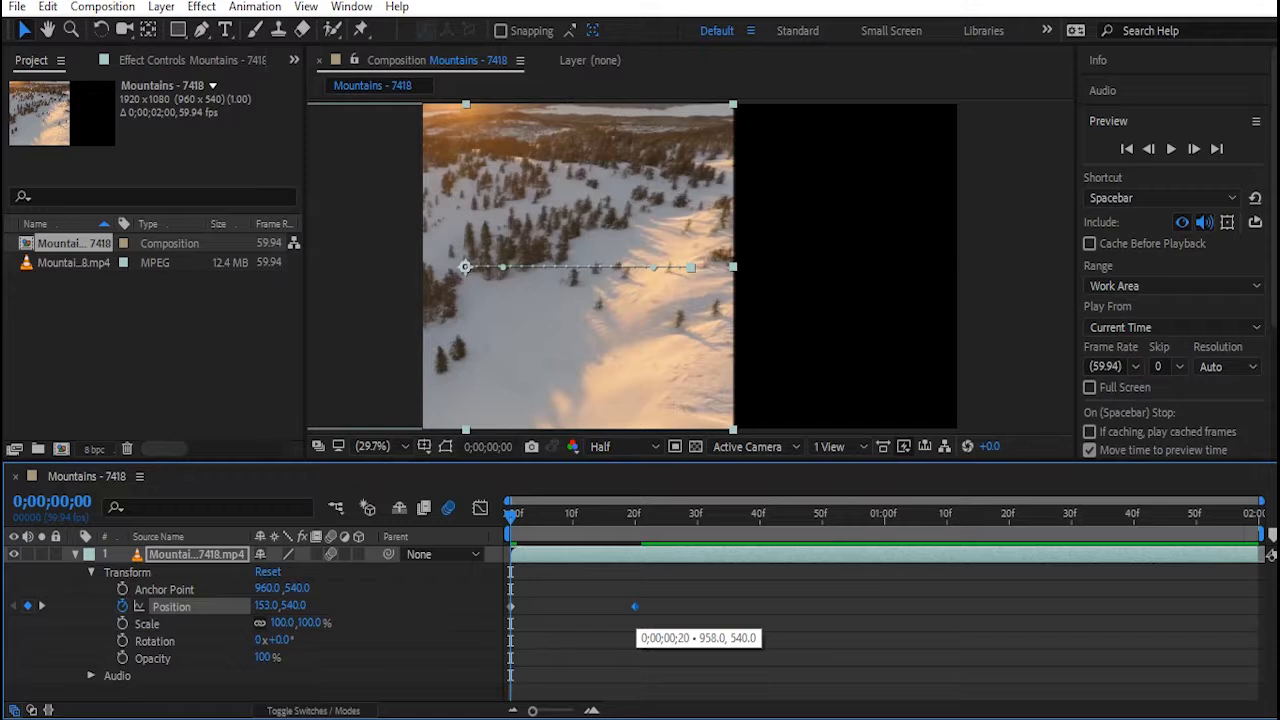
# Step the playhead to 0;00;00;04 and apply Easy Ease to the second Position keyframe.
pyautogui.press('pagedown')
pyautogui.press('pagedown')
pyautogui.press('pagedown')
pyautogui.press('pagedown')
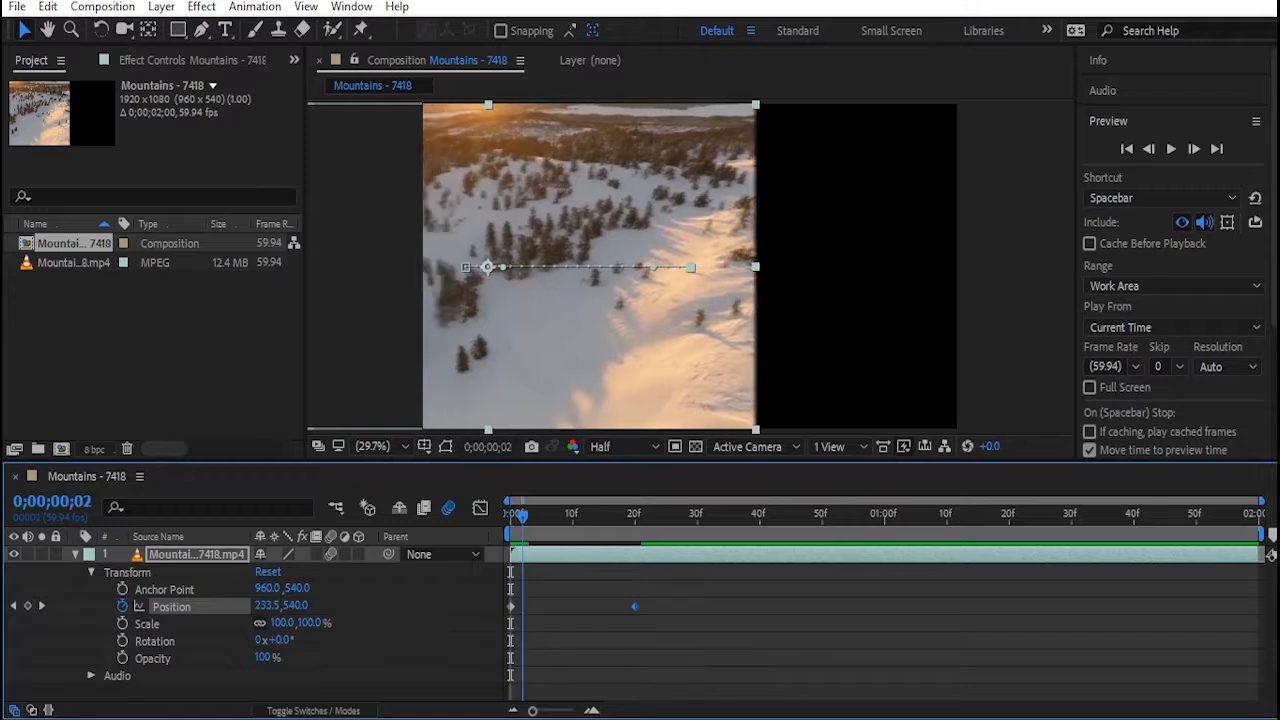
pyautogui.click(510, 606)
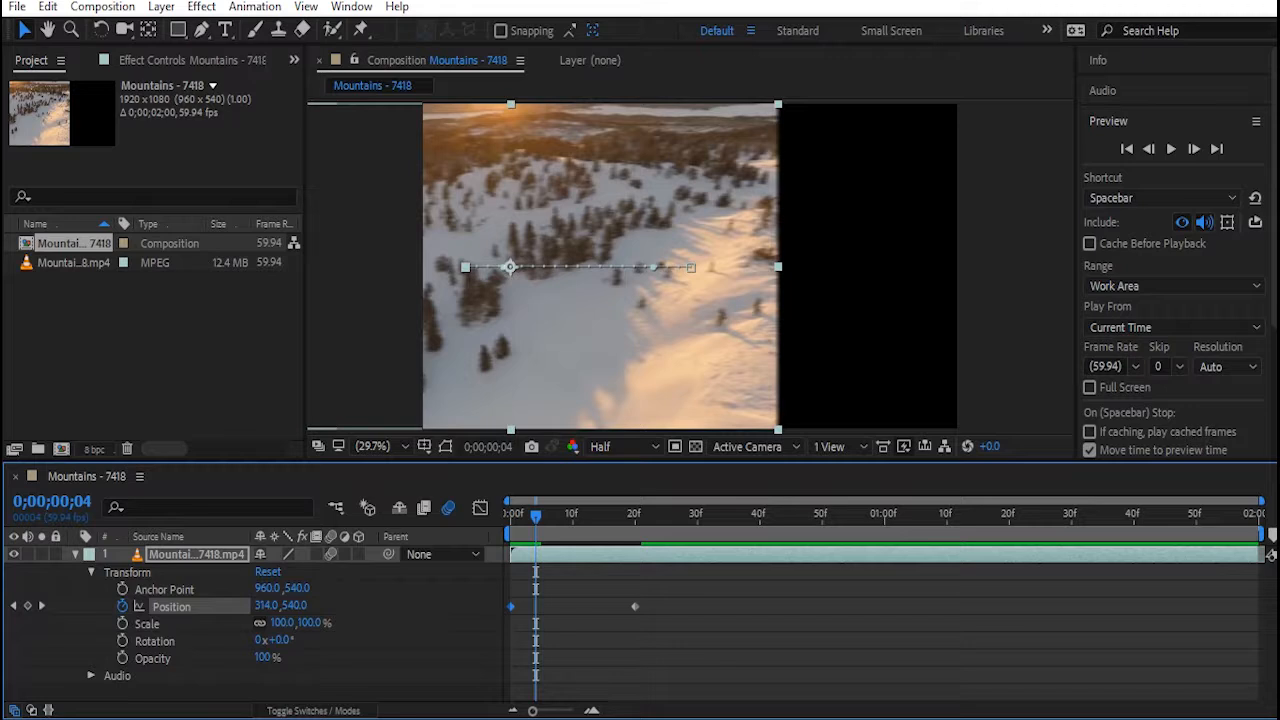
pyautogui.click(635, 606)
pyautogui.rightClick(635, 606)
pyautogui.moveTo(720, 595)
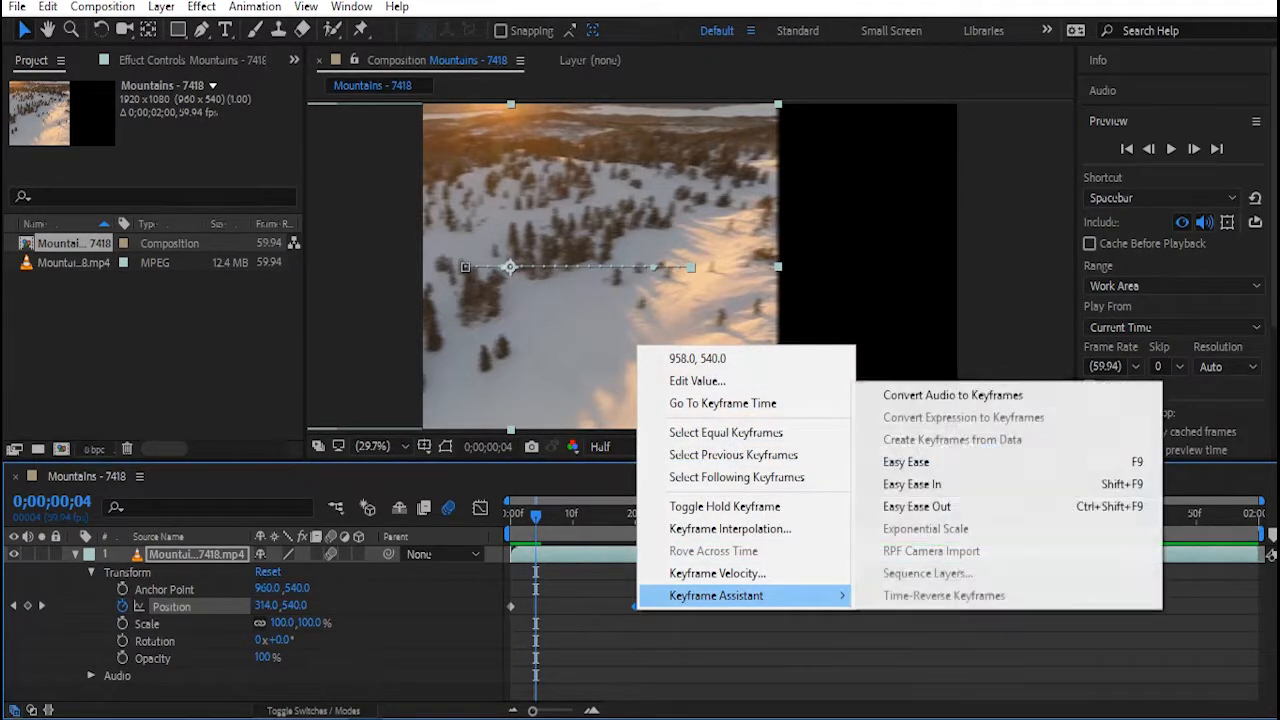
pyautogui.click(906, 462)
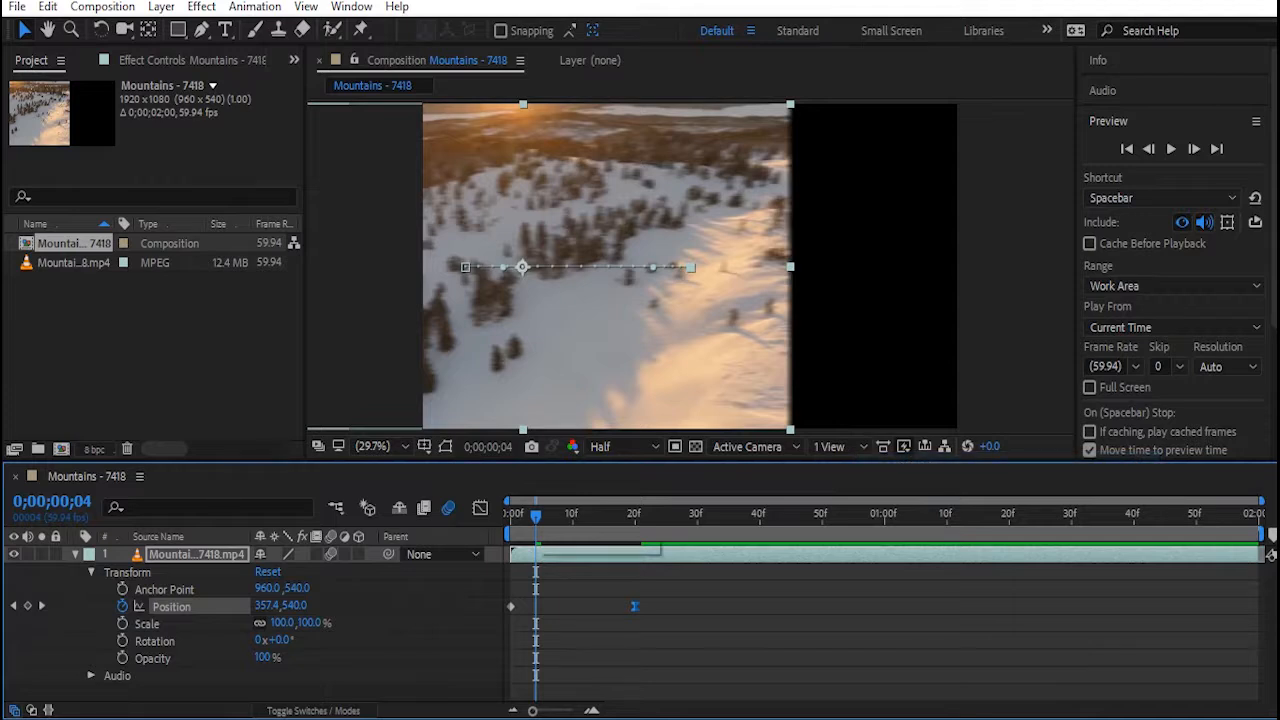
# Preview the eased slide from the beginning of the composition.
pyautogui.moveTo(536, 516)
pyautogui.mouseDown()
pyautogui.moveTo(630, 516)
pyautogui.moveTo(512, 516)
pyautogui.mouseUp()
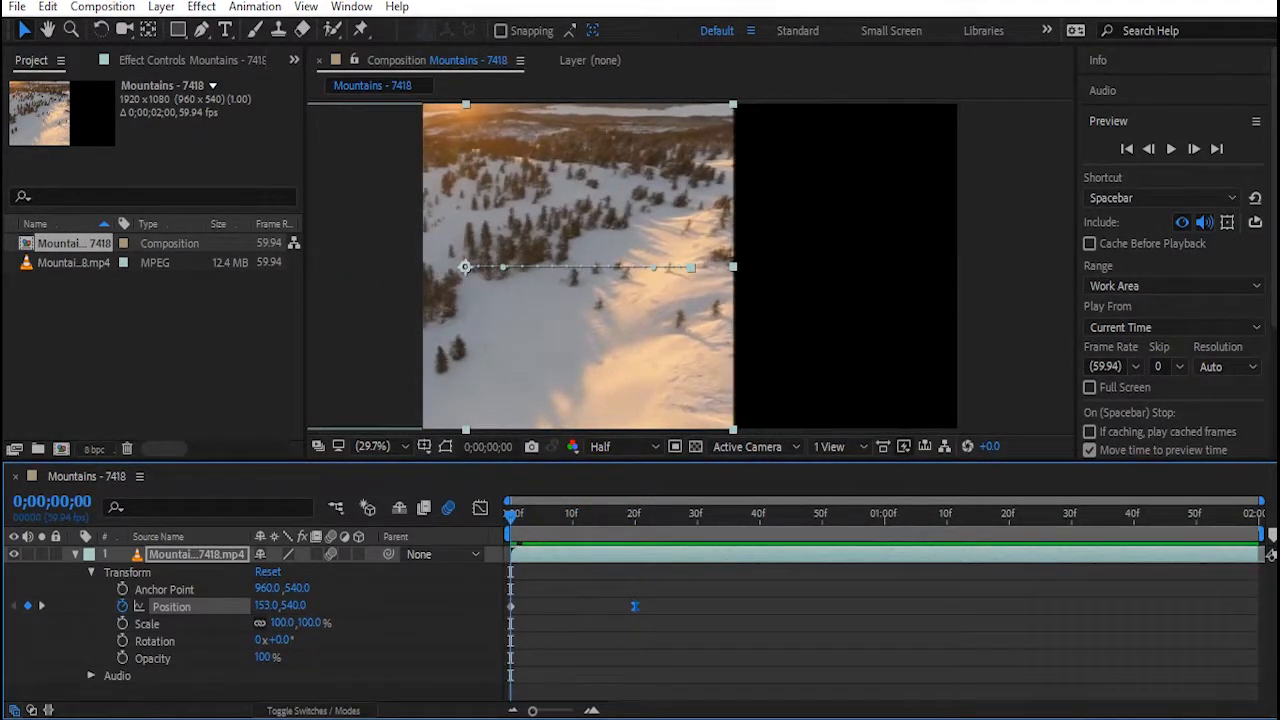
pyautogui.press('space')
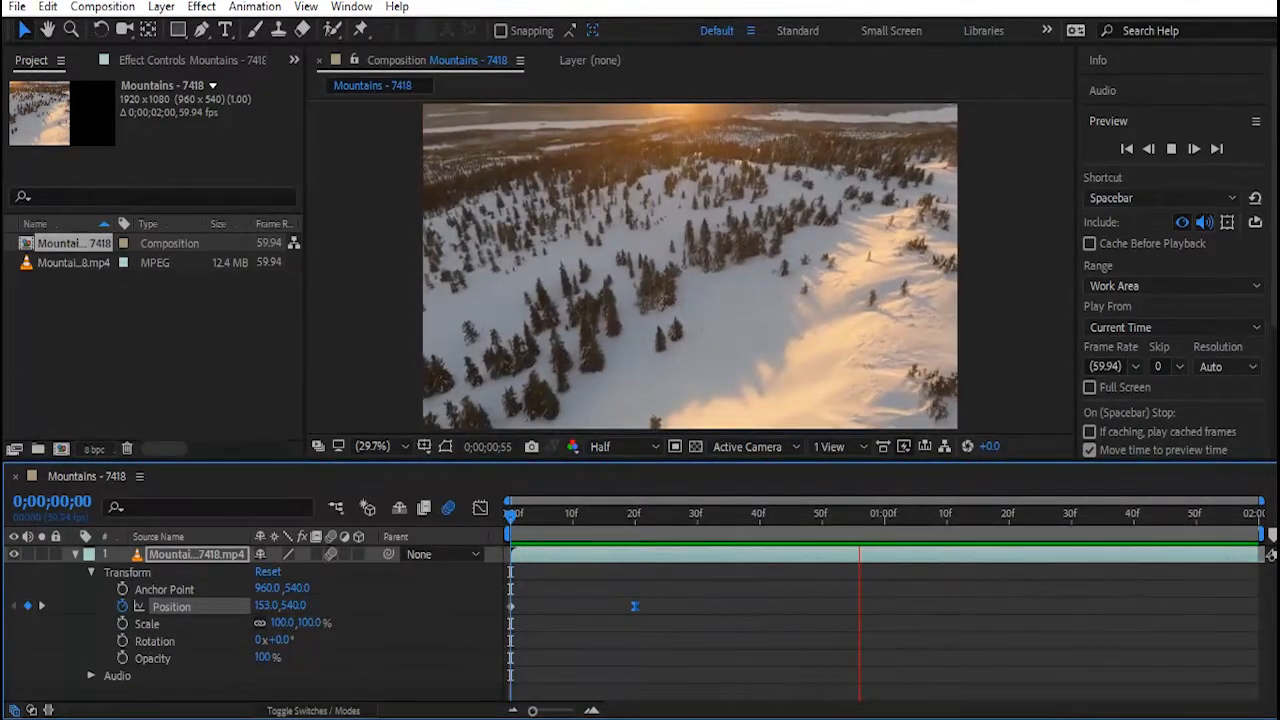
pyautogui.press('space')
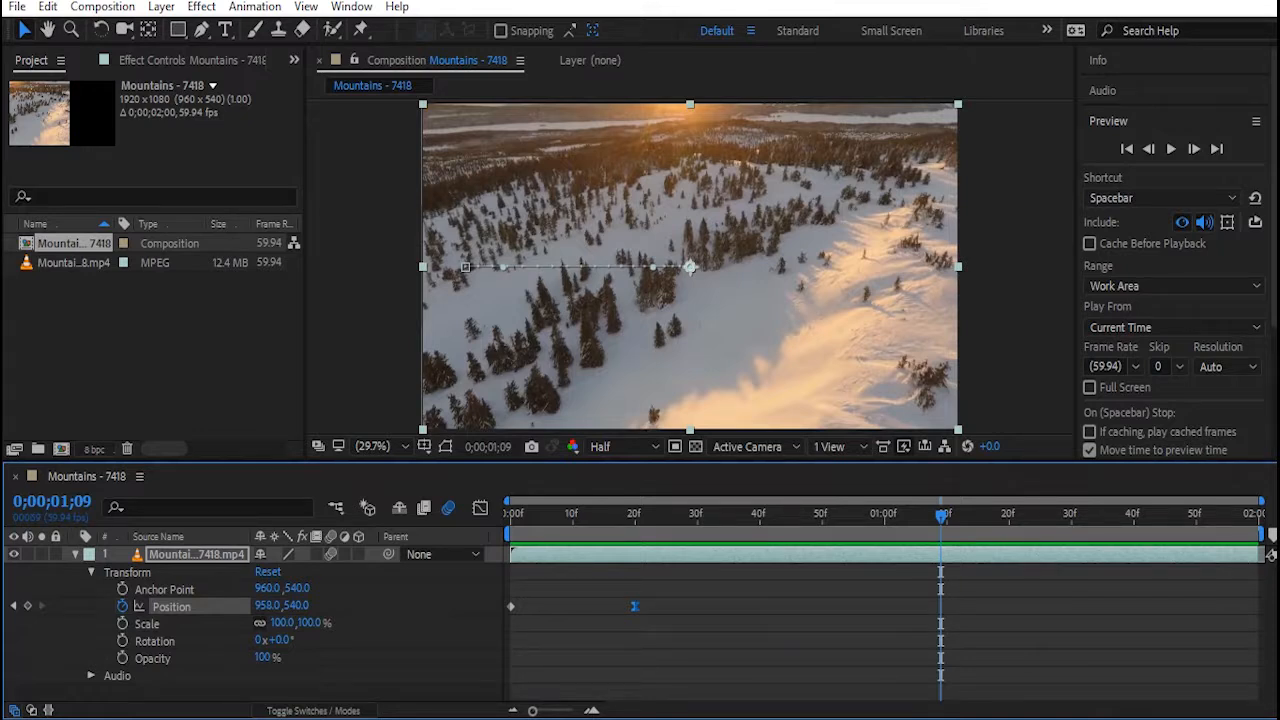
# Undo the Easy Ease on the second Position keyframe, with the playhead at 0;00;00;04.
pyautogui.rightClick(634, 606)
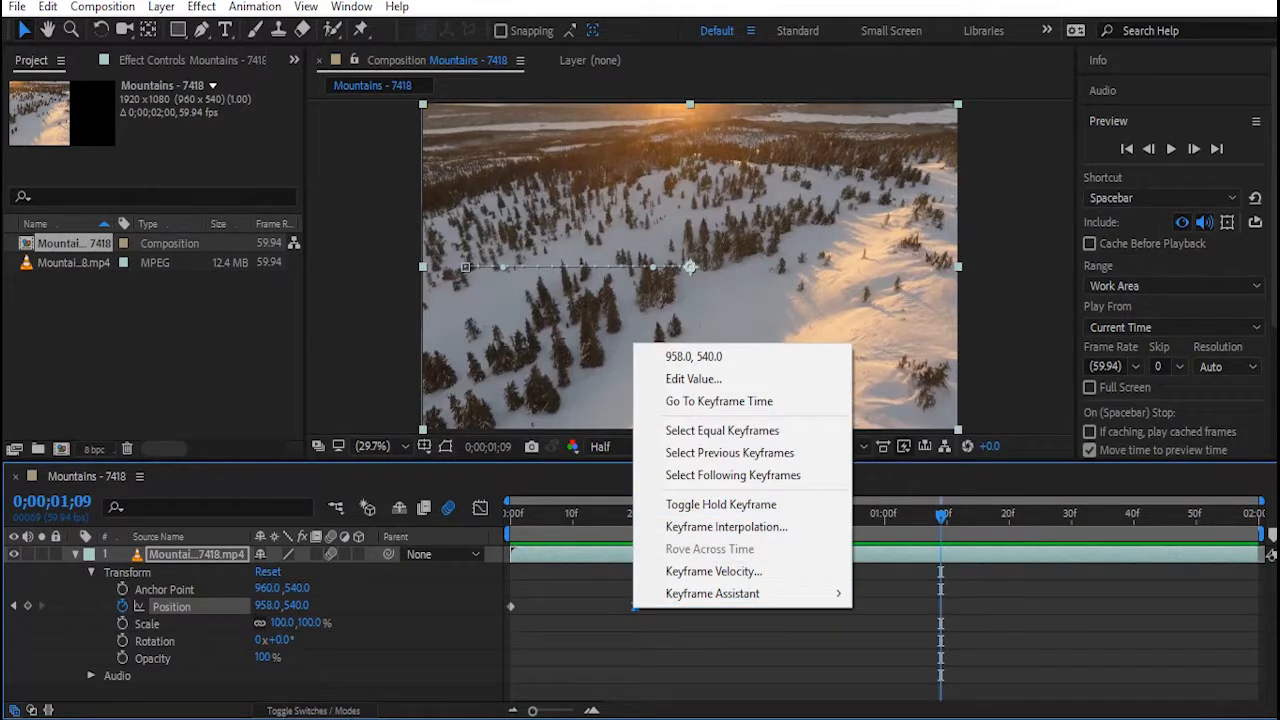
pyautogui.click(902, 460)
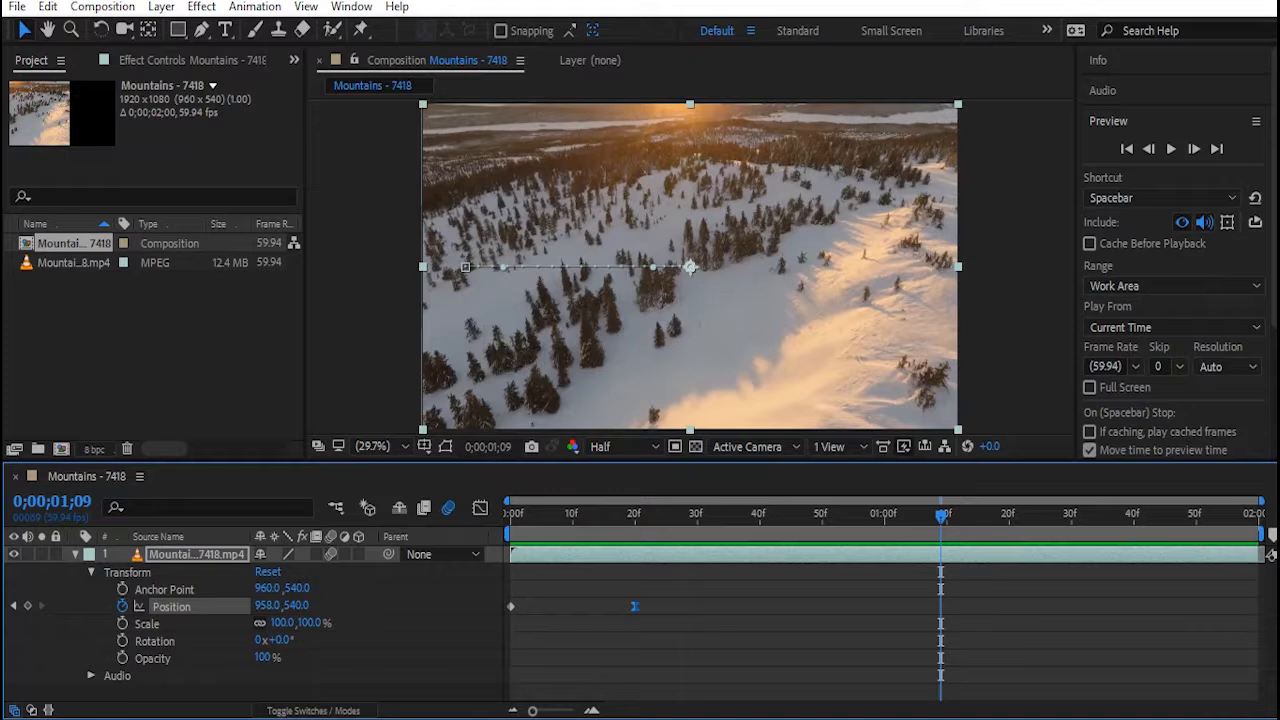
pyautogui.press('Home')
pyautogui.press('space')
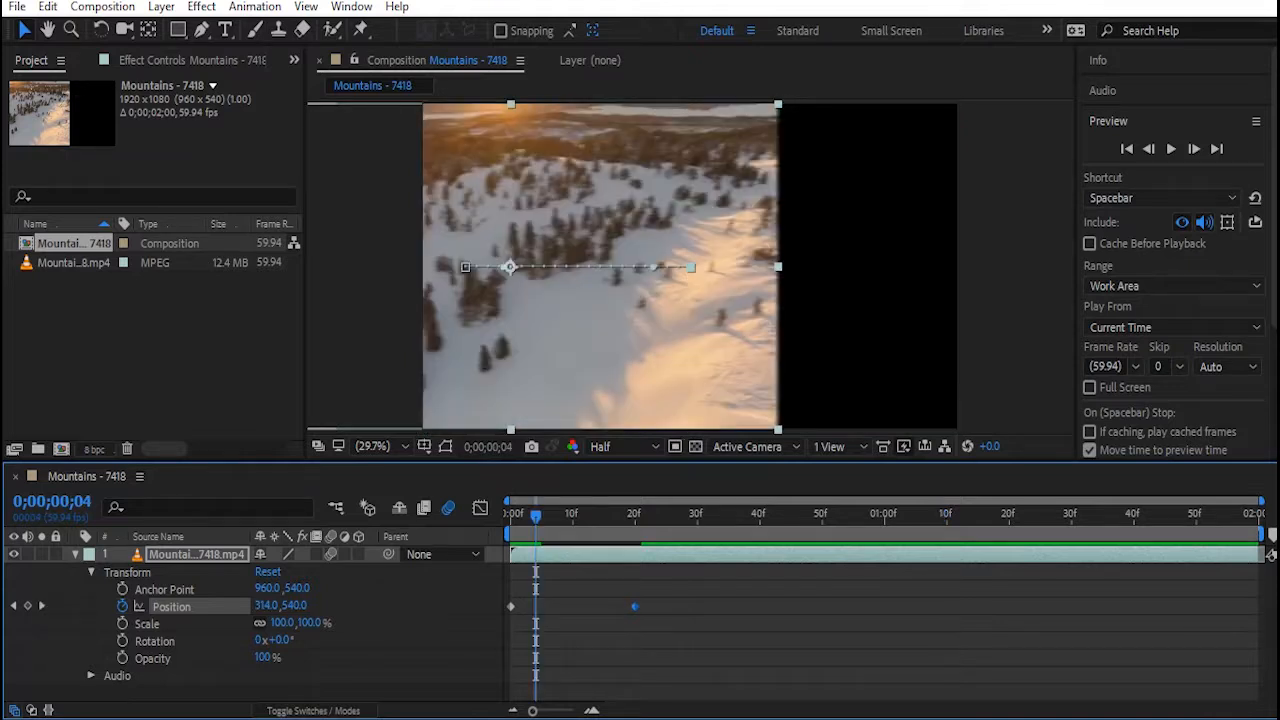
# Move the second Position keyframe to 0;00;00;19 and copy both Position keyframes.
pyautogui.moveTo(635, 606); pyautogui.dragTo(504, 601)
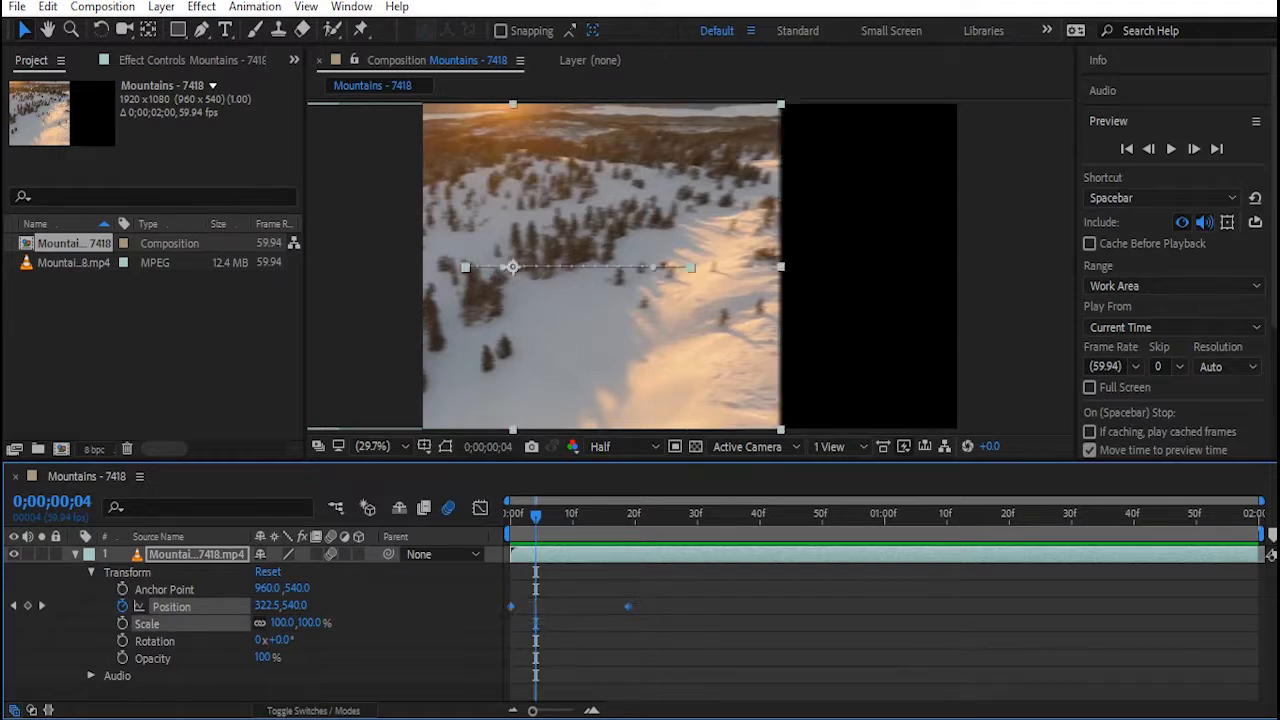
pyautogui.click(48, 6)
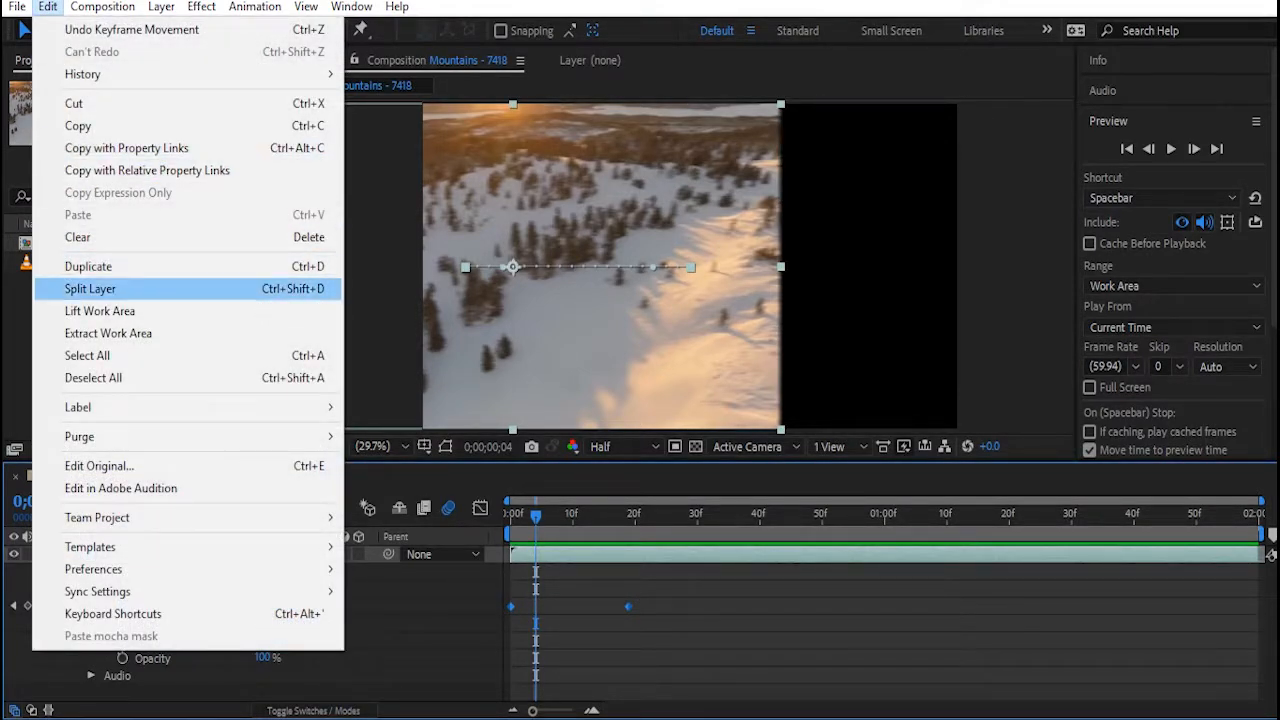
pyautogui.click(78, 125)
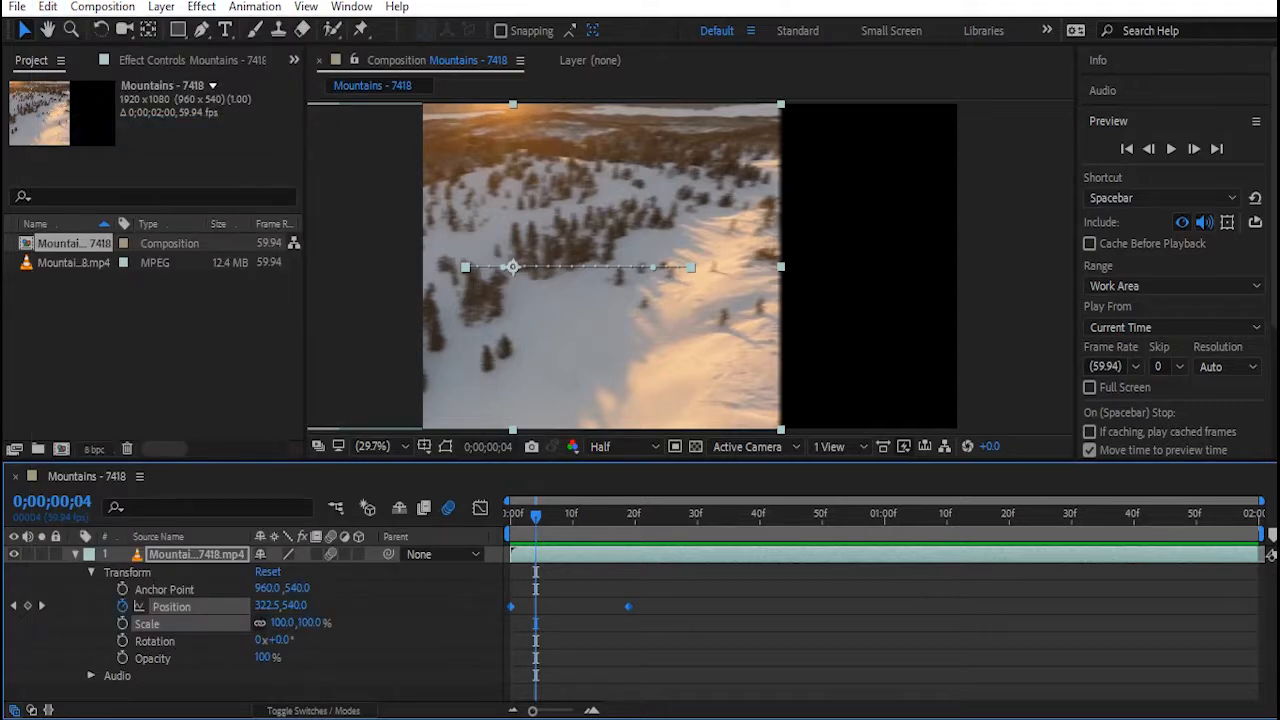
# Paste the copied Position keyframes at 0;00;00;35.
pyautogui.press('Home')
pyautogui.press('space')
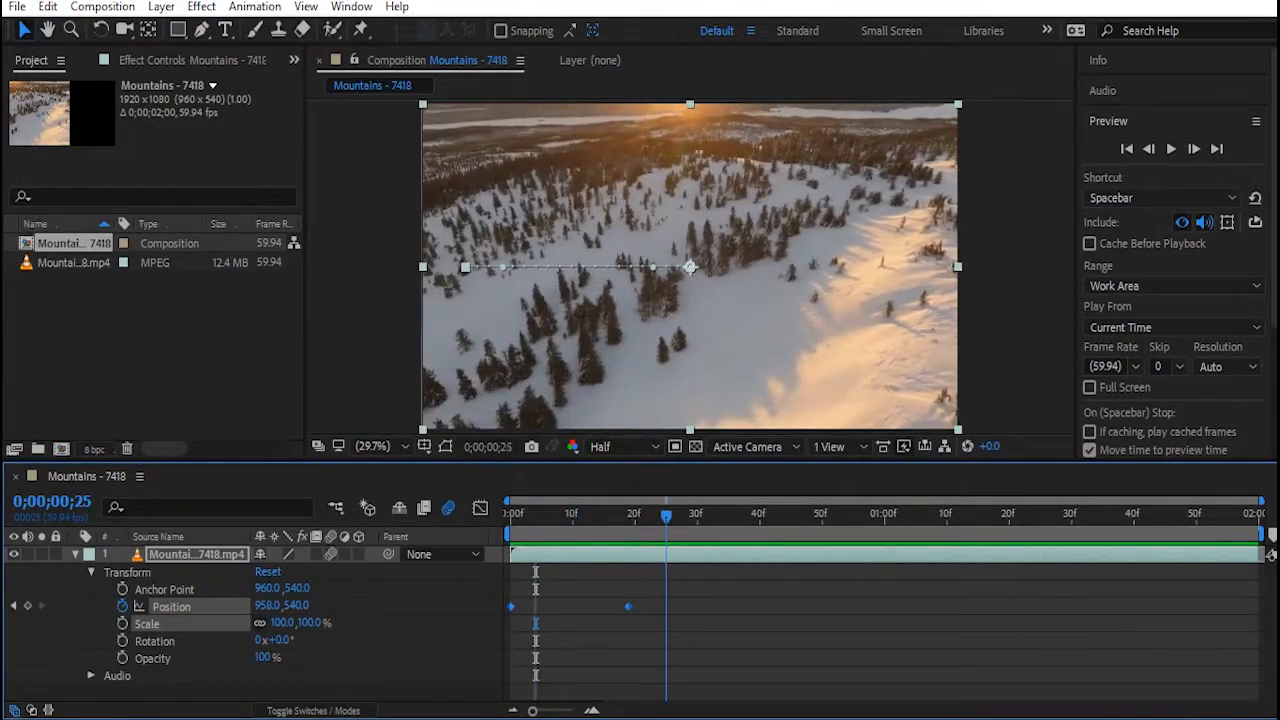
pyautogui.moveTo(710, 516); pyautogui.dragTo(729, 516)
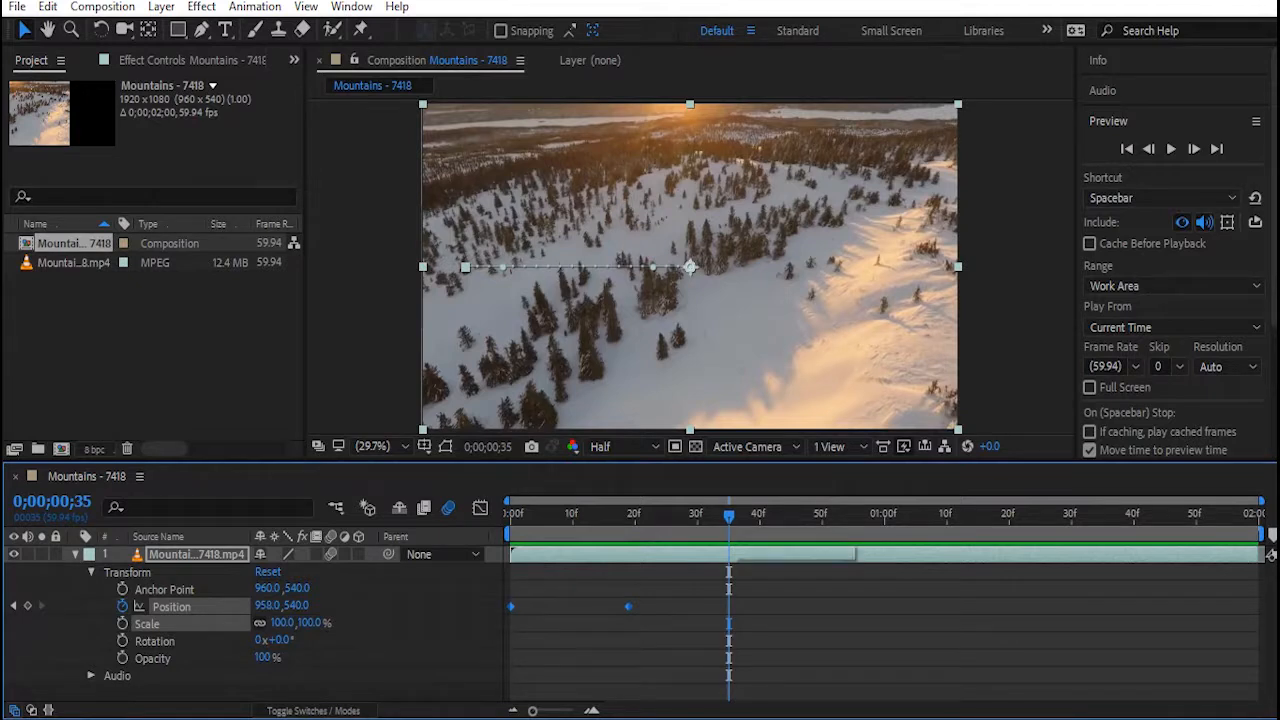
pyautogui.hotkey('ctrl', 'v')
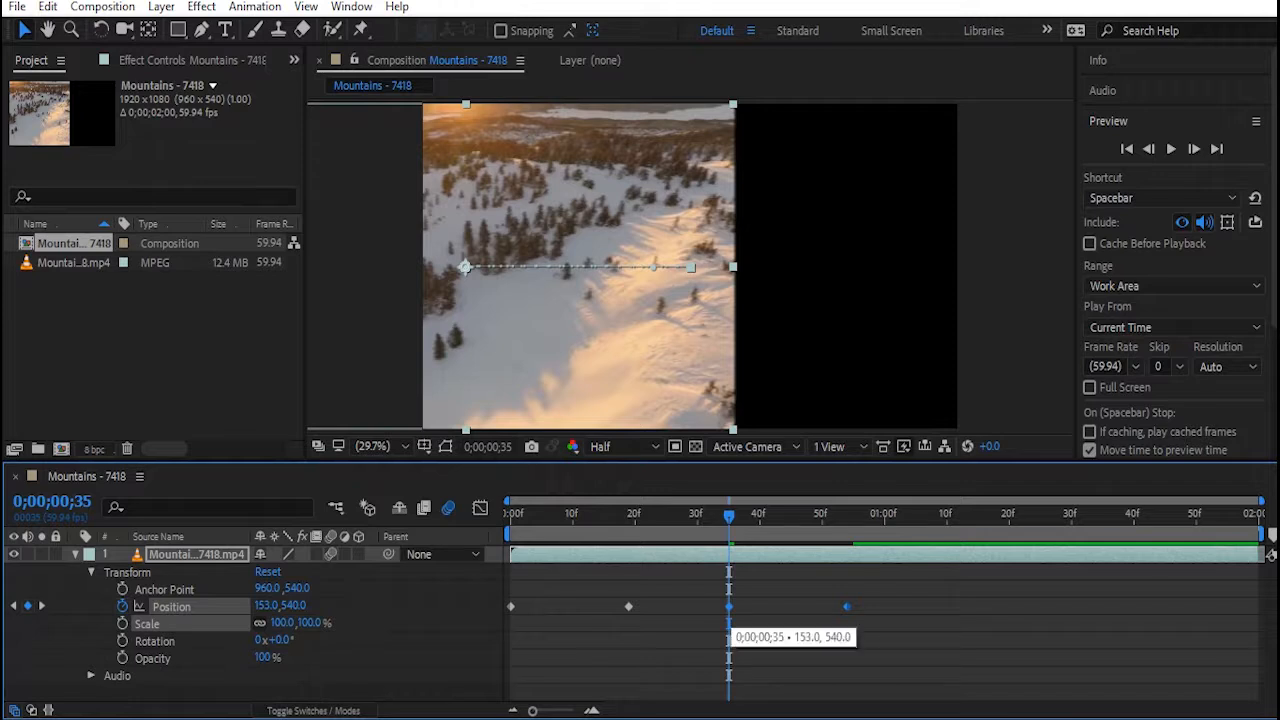
# Reverse the order of the pasted Position keyframes, placing 958.0, 540.0 at 0;00;00;39 and the other at about 0;00;00;55.
pyautogui.moveTo(729, 516); pyautogui.dragTo(759, 516)
pyautogui.moveTo(729, 606)
pyautogui.mouseDown()
pyautogui.moveTo(965, 606)
pyautogui.moveTo(754, 606)
pyautogui.mouseUp()
pyautogui.click(760, 630)
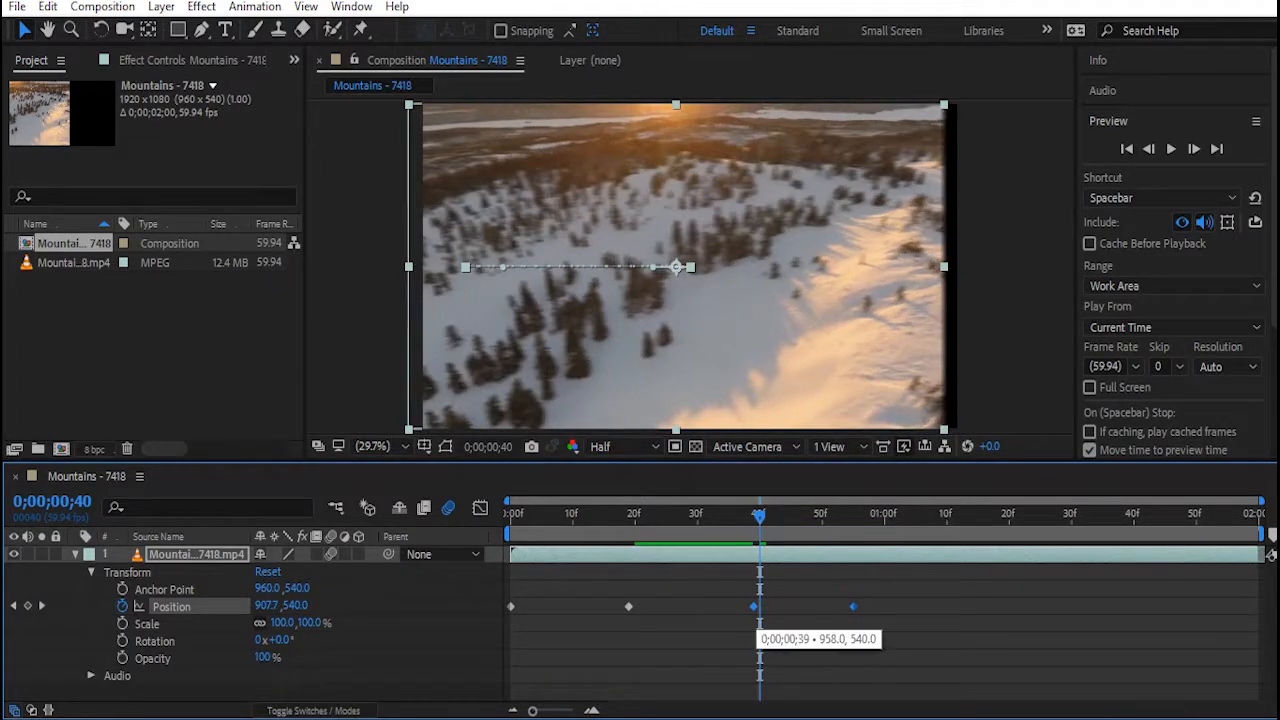
# Preview the Position slide-in and slide-out from the start of the composition.
pyautogui.moveTo(760, 515); pyautogui.dragTo(510, 515)
pyautogui.press('space')
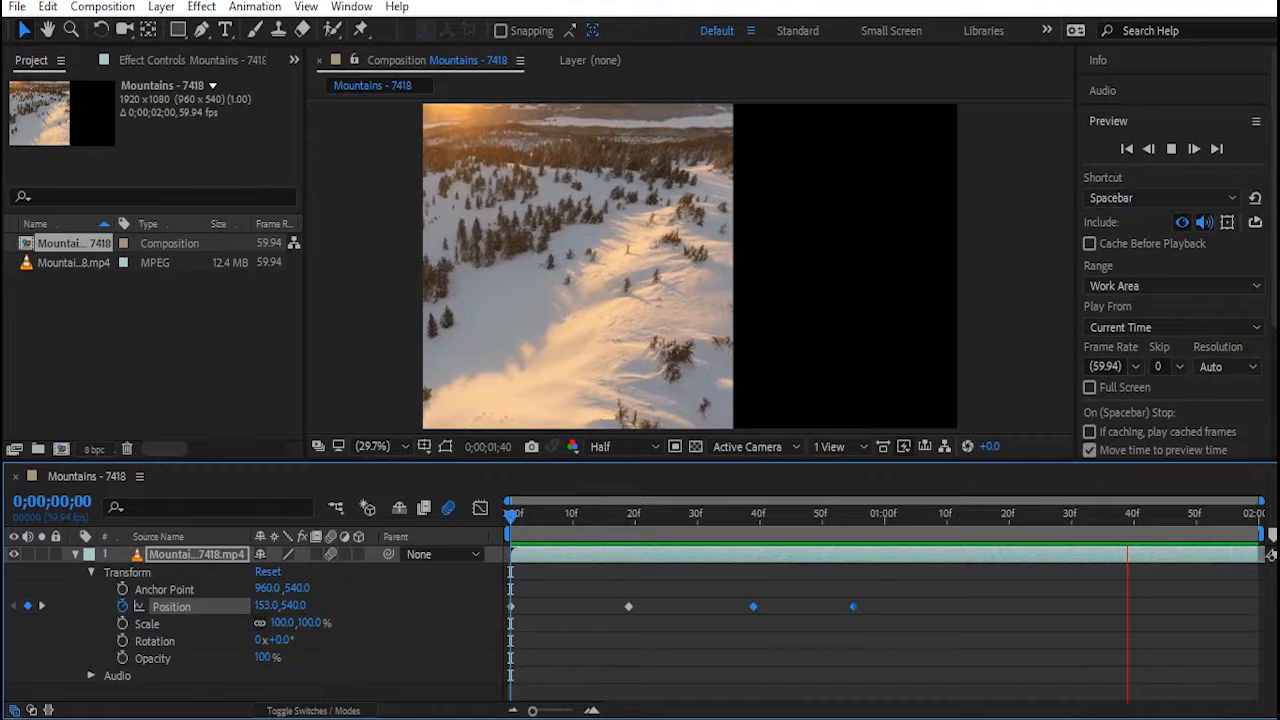
pyautogui.press('space')
# Stretch all four Position keyframes proportionally so the last one sits at about 0;00;01;58, and preview the slower slide.
pyautogui.moveTo(866, 615); pyautogui.dragTo(507, 594)
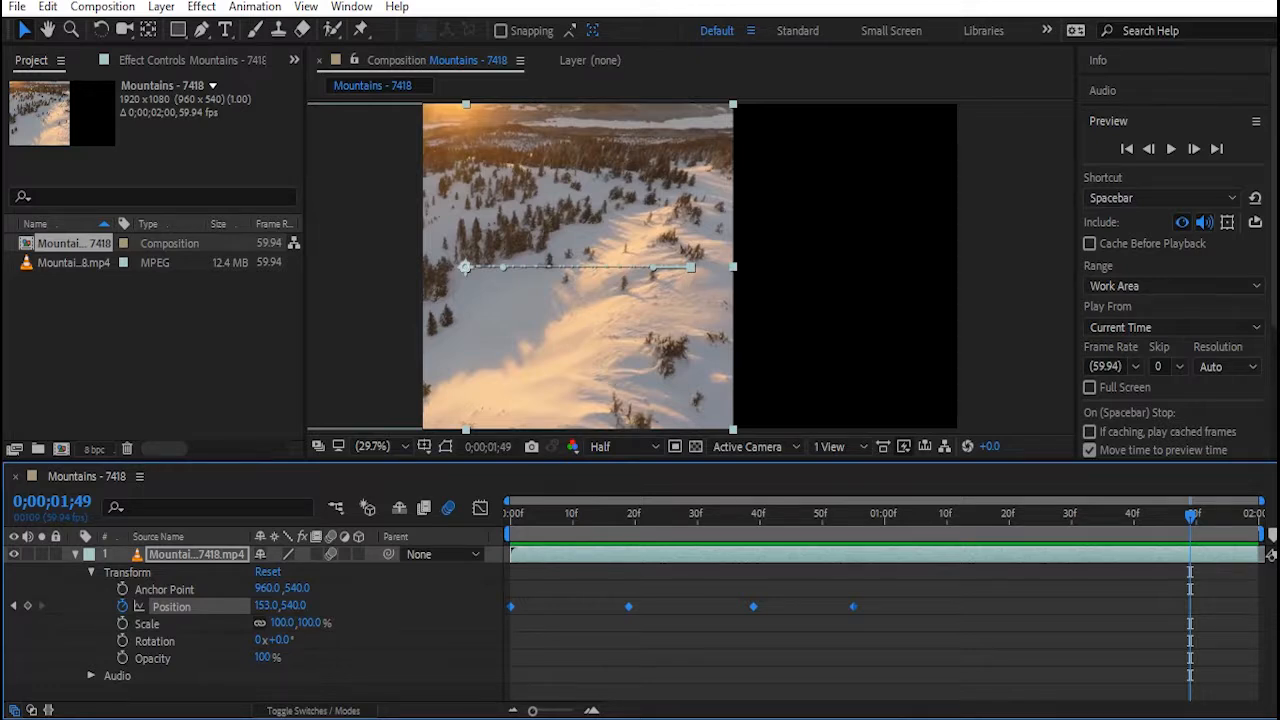
pyautogui.moveTo(853, 606); pyautogui.dragTo(1245, 606)
pyautogui.press('space')
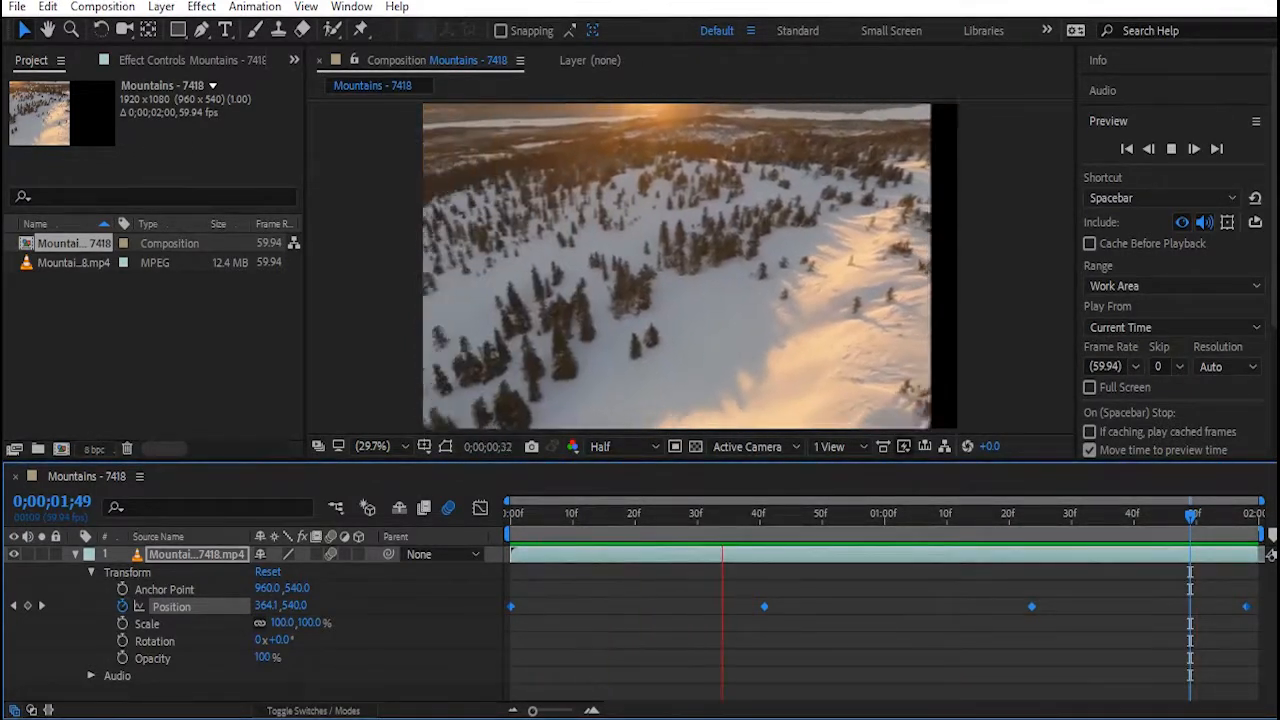
pyautogui.press('u')
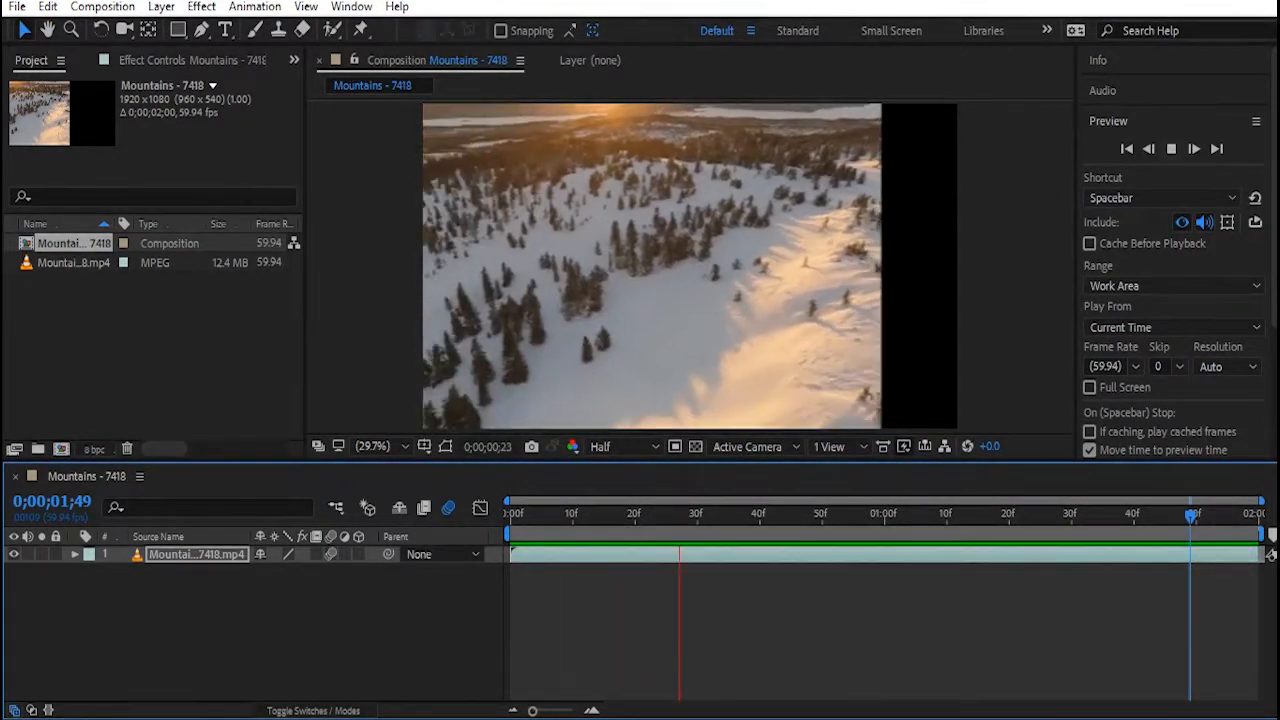
pyautogui.click(1171, 148)
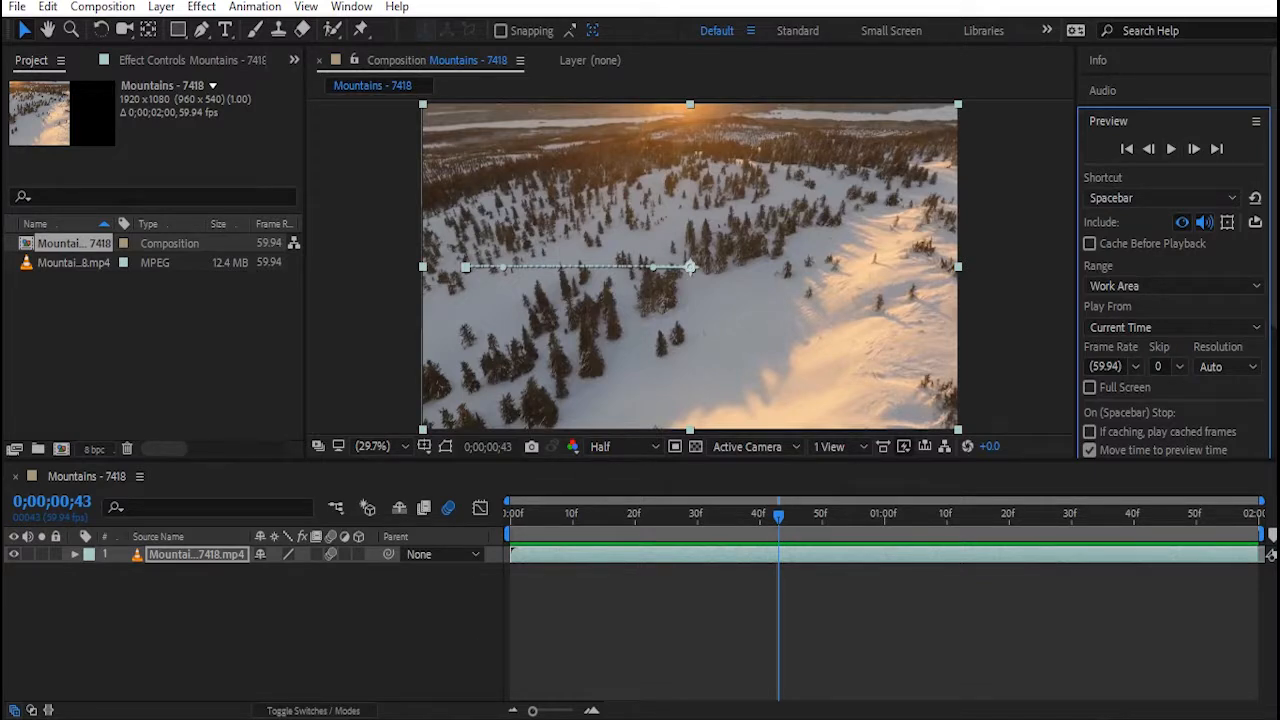
# Reveal the mountain layer's Scale, Position, Anchor Point, Rotation and Opacity properties one at a time, ending on Position.
pyautogui.click(196, 554)
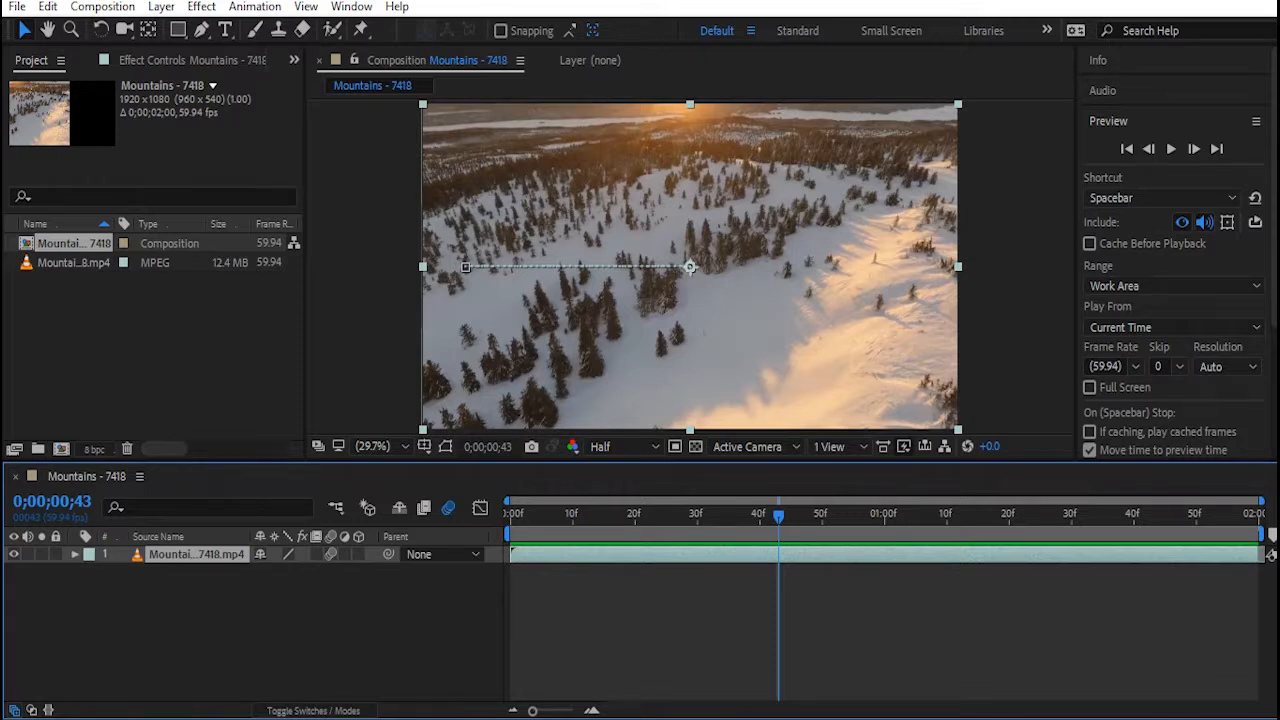
pyautogui.press('s')
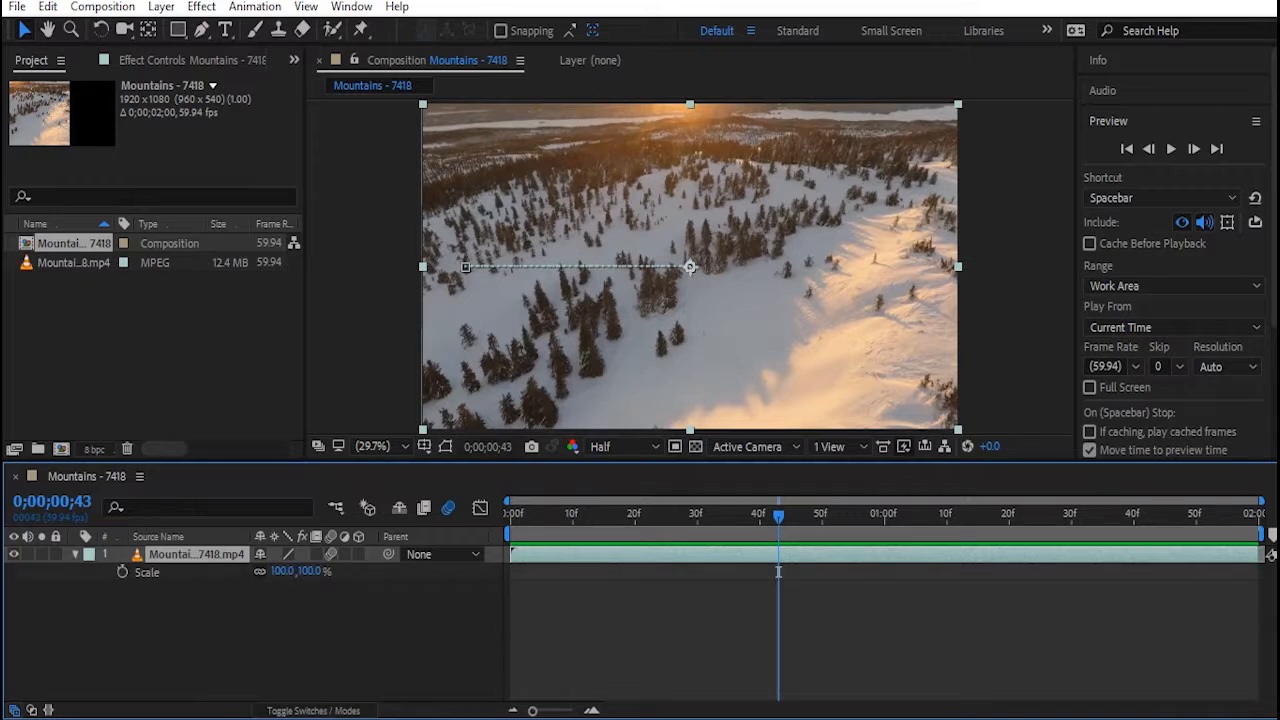
pyautogui.press('p')
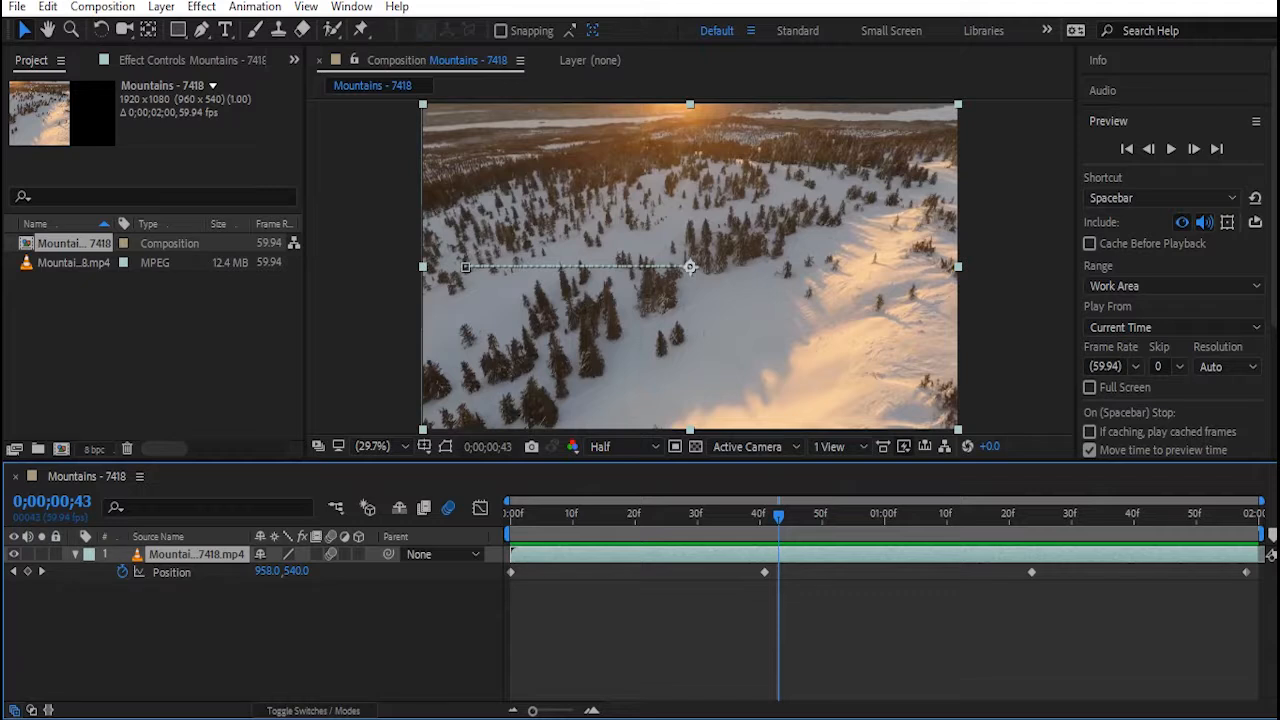
pyautogui.press('a')
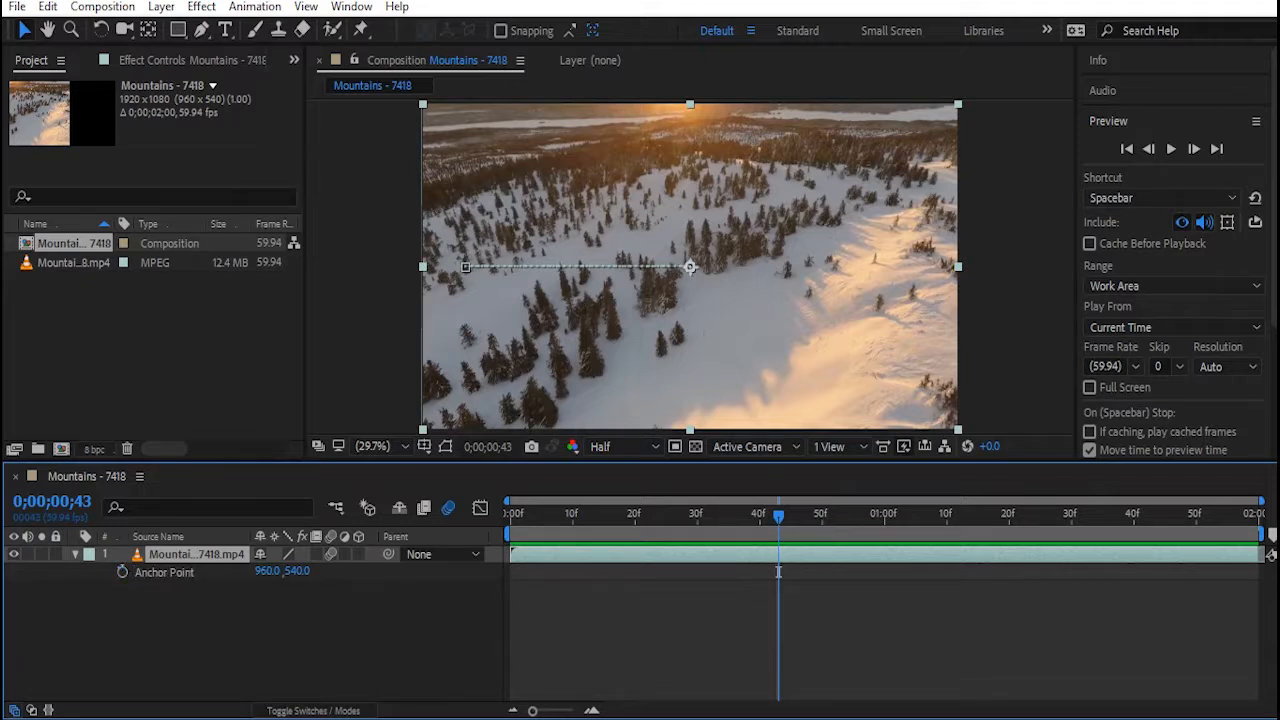
pyautogui.press('r')
pyautogui.press('t')
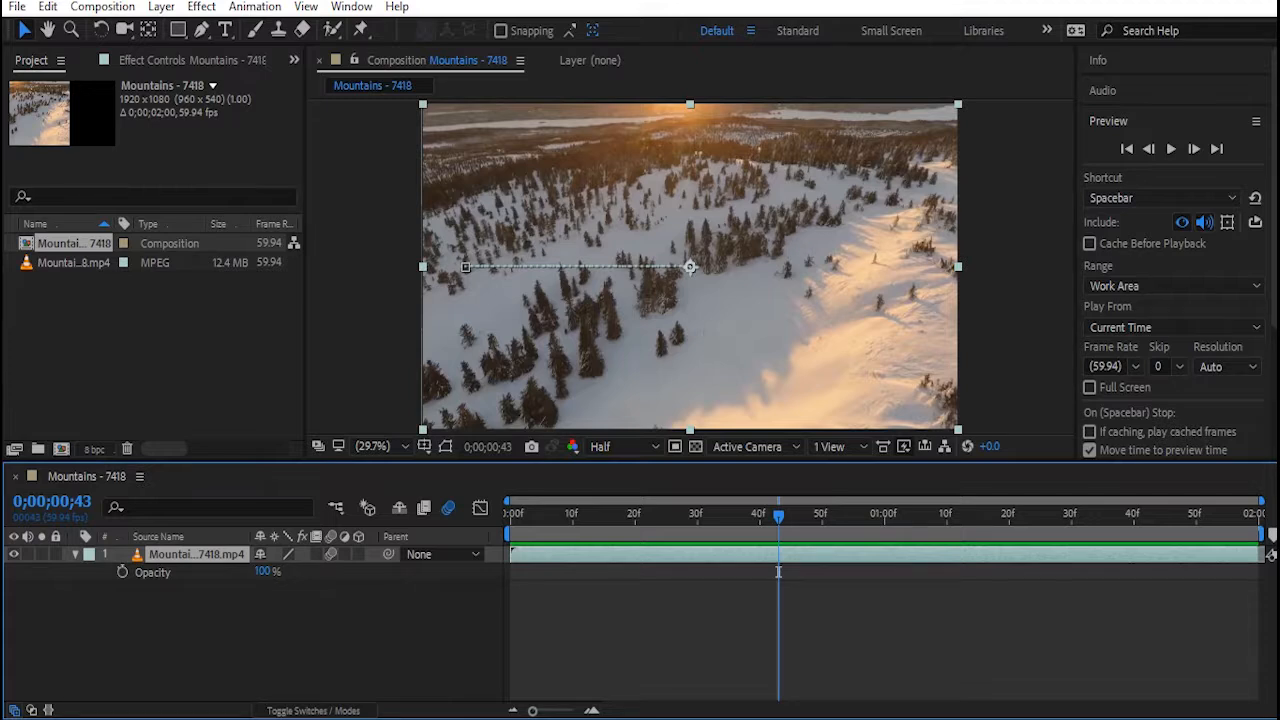
pyautogui.press('t')
pyautogui.press('p')
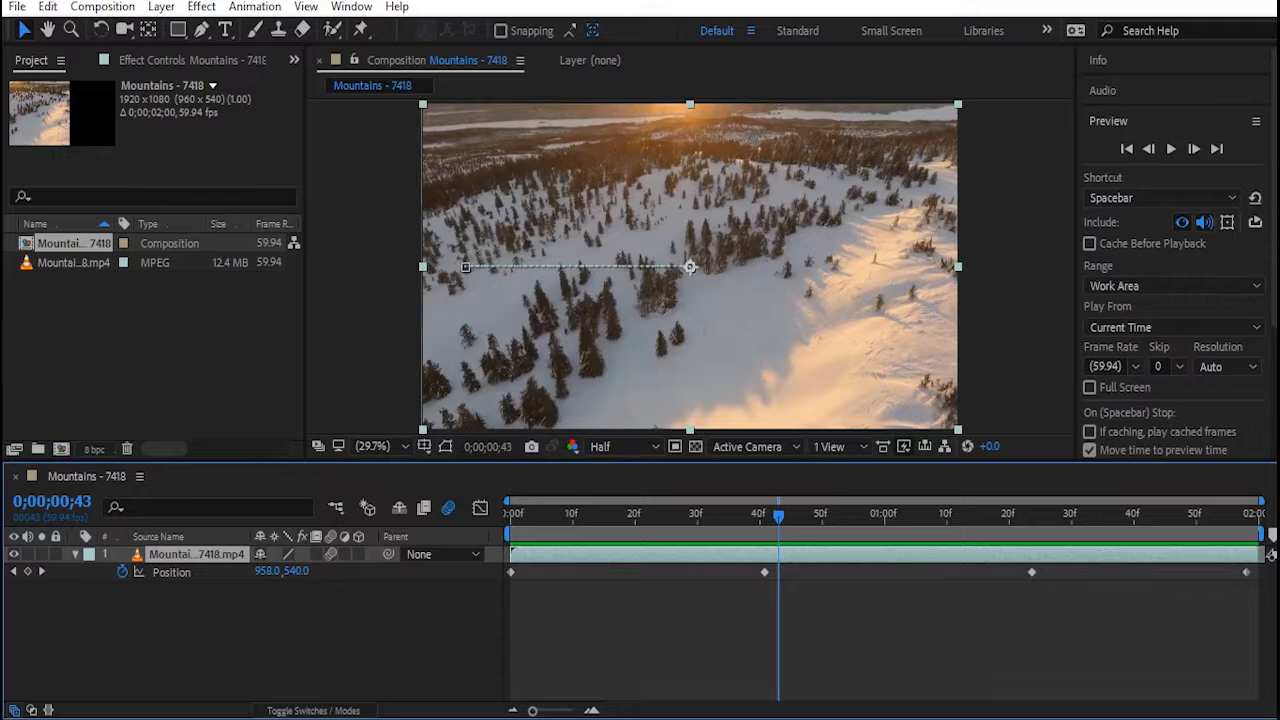
# Scrub through the Position animation and return the playhead to 0;00;00;00.
pyautogui.moveTo(778, 515); pyautogui.dragTo(541, 515)
pyautogui.press('space')
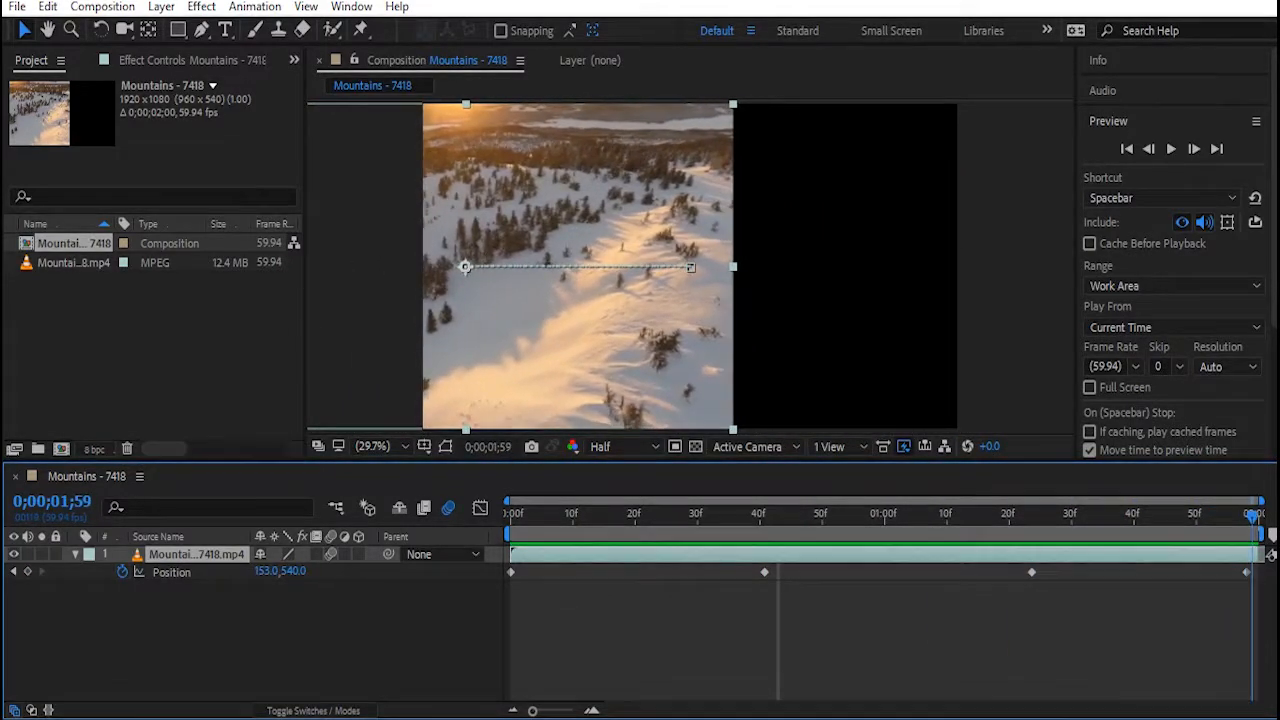
pyautogui.moveTo(1190, 515); pyautogui.dragTo(511, 515)
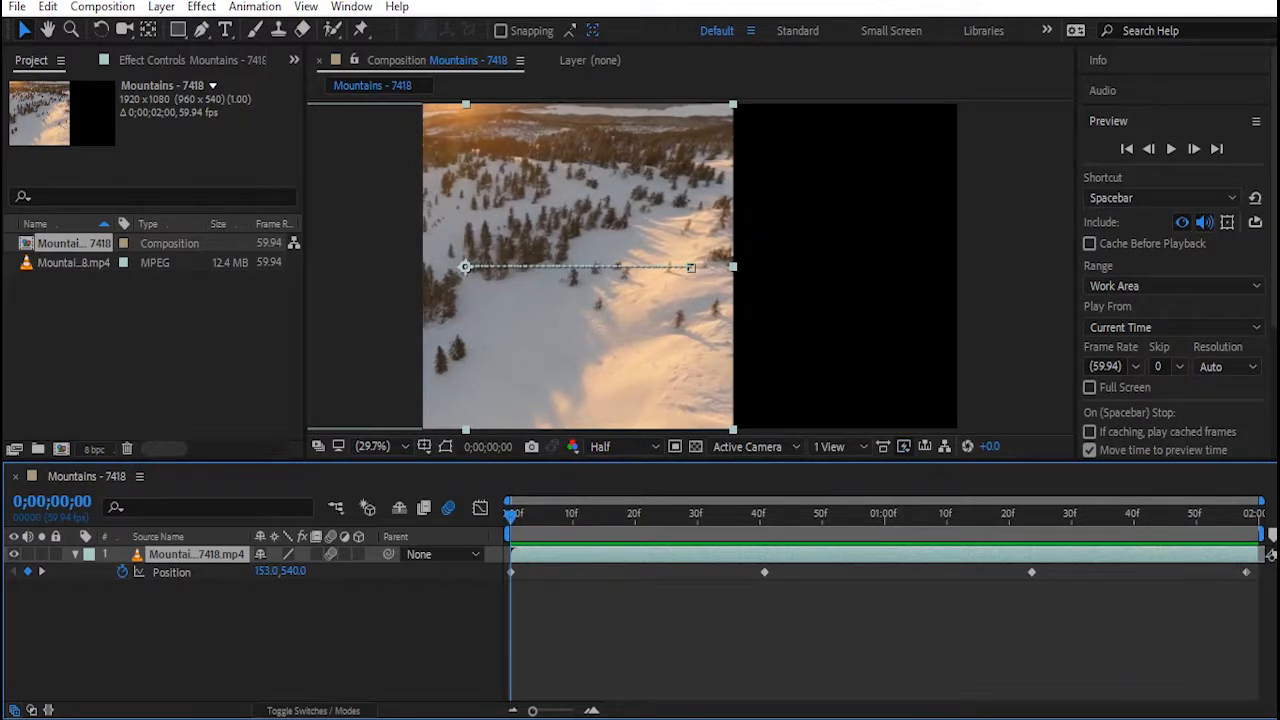
# Show all Transform properties of the mountain layer and set its Rotation to 33°.
pyautogui.click(75, 554)
pyautogui.click(75, 554)
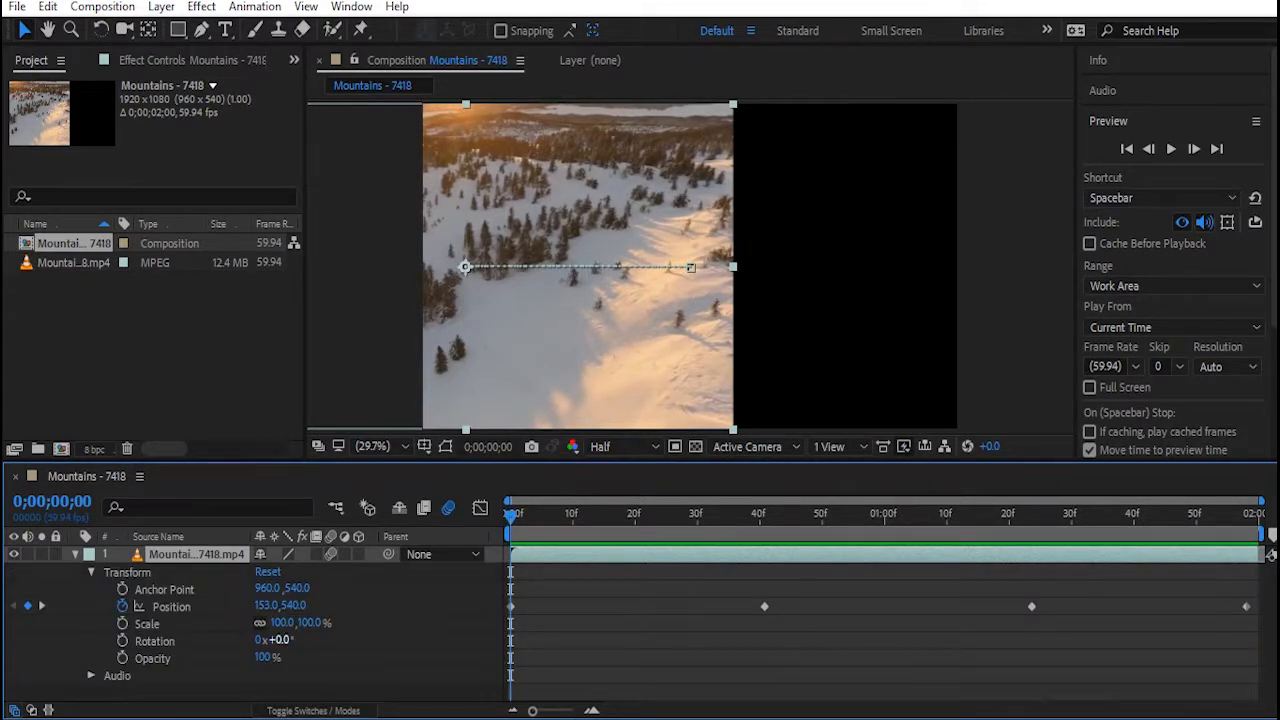
pyautogui.moveTo(282, 639); pyautogui.dragTo(315, 639)
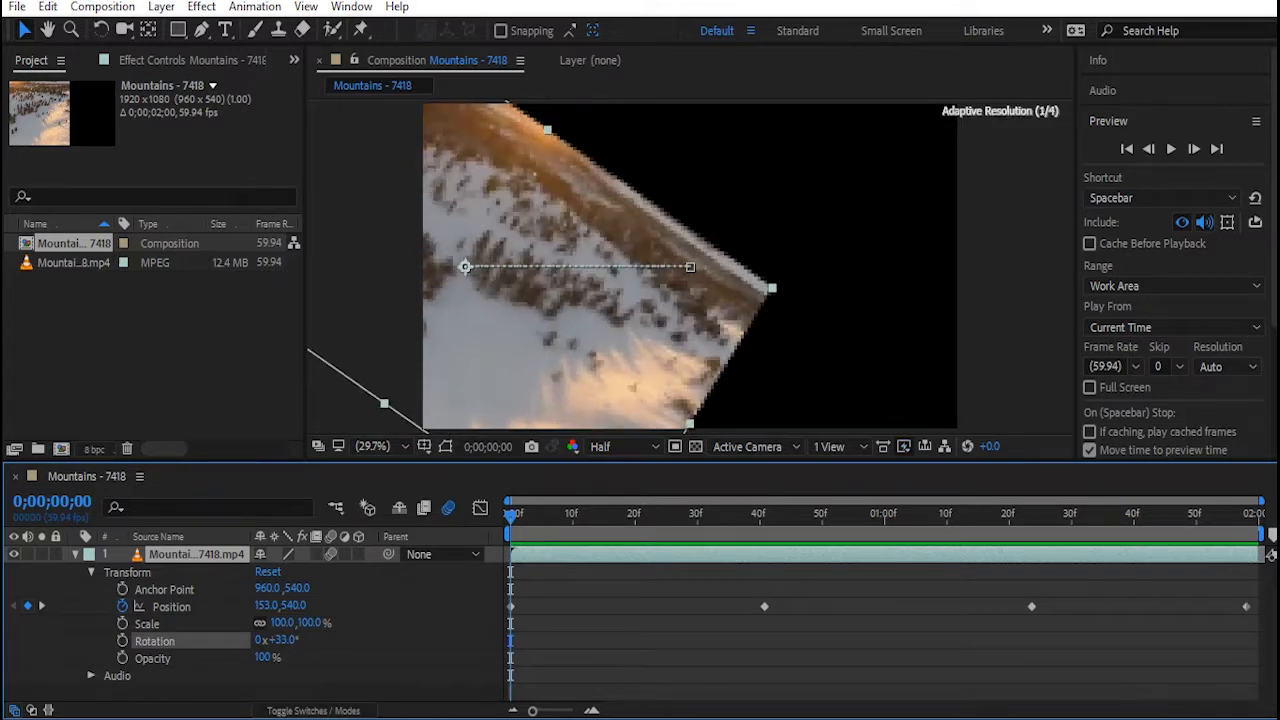
# Reveal only the mountain layer's keyframed properties, followed by all of its modified Transform properties.
pyautogui.press('u')
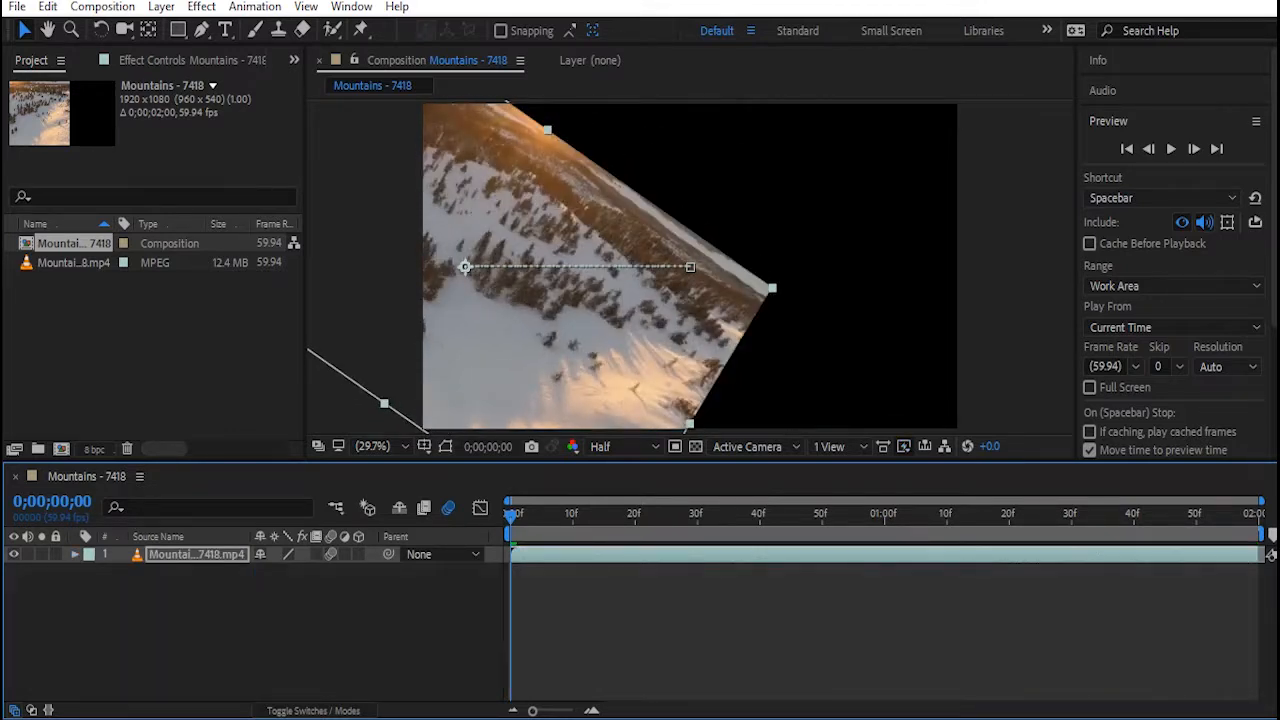
pyautogui.press('u')
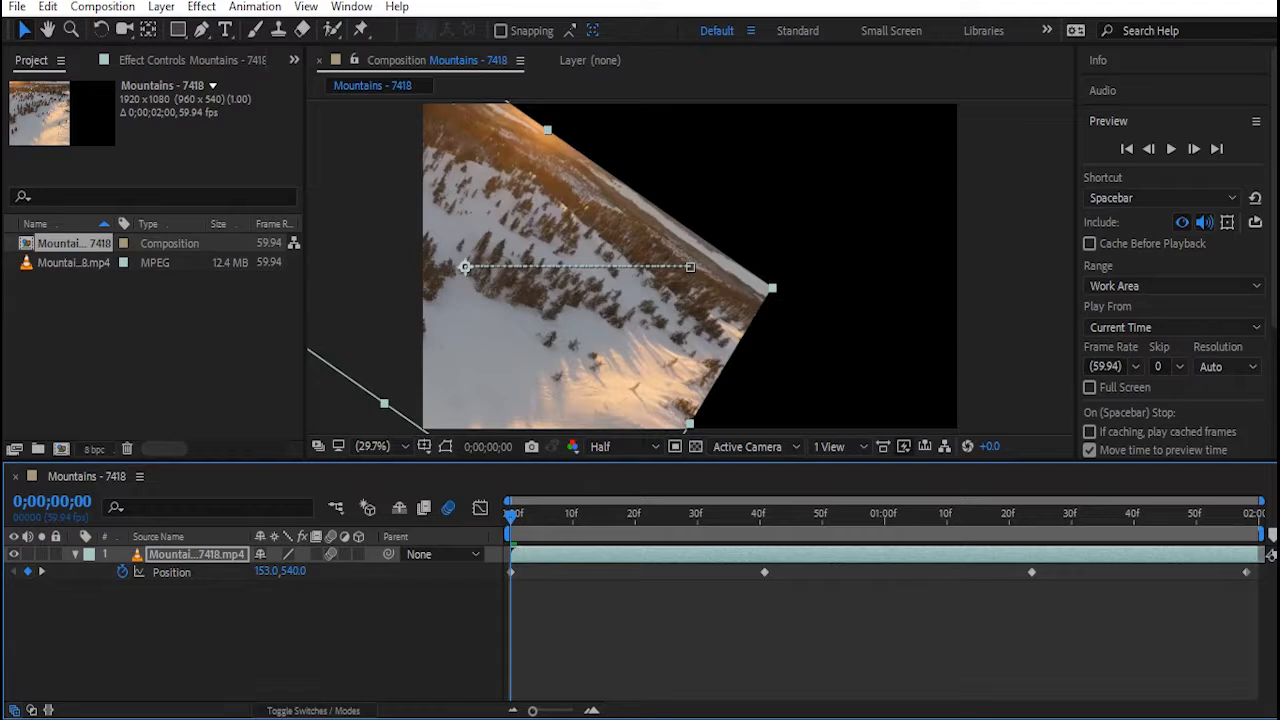
pyautogui.press('u')
pyautogui.press('u')
pyautogui.press('u')
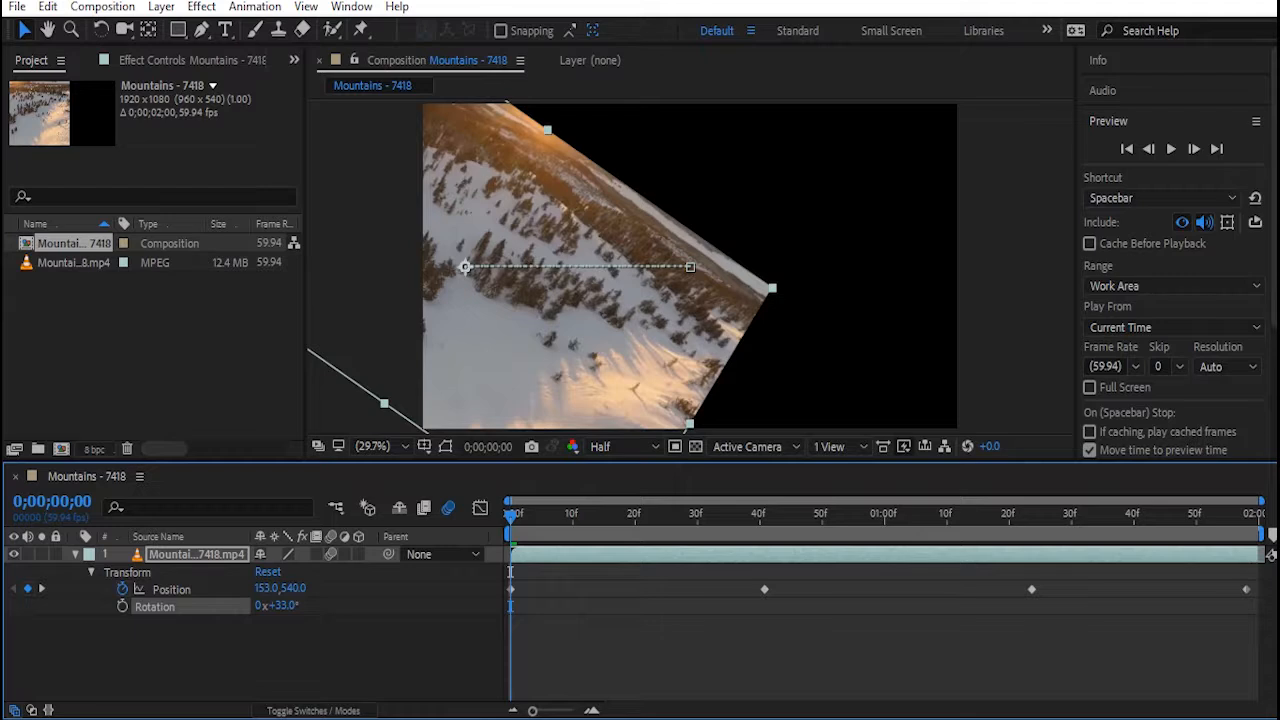
# Reset the mountain layer's Rotation to 0°.
pyautogui.click(283, 605)
pyautogui.rightClick(190, 606)
pyautogui.moveTo(300, 594)
pyautogui.click(234, 527)
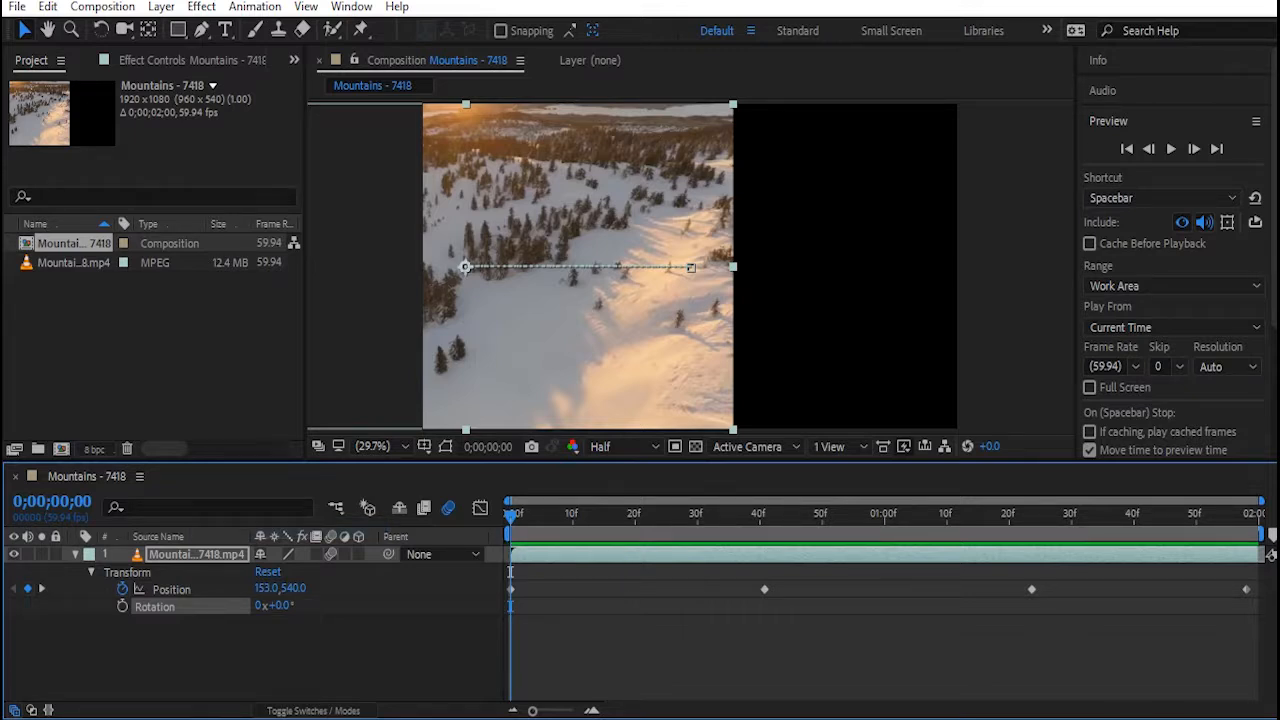
# Animate the layer's Rotation from 92° at 0;00;00;00 to 0° at about 0;00;00;40.
pyautogui.click(122, 606)
pyautogui.moveTo(516, 606); pyautogui.dragTo(752, 606)
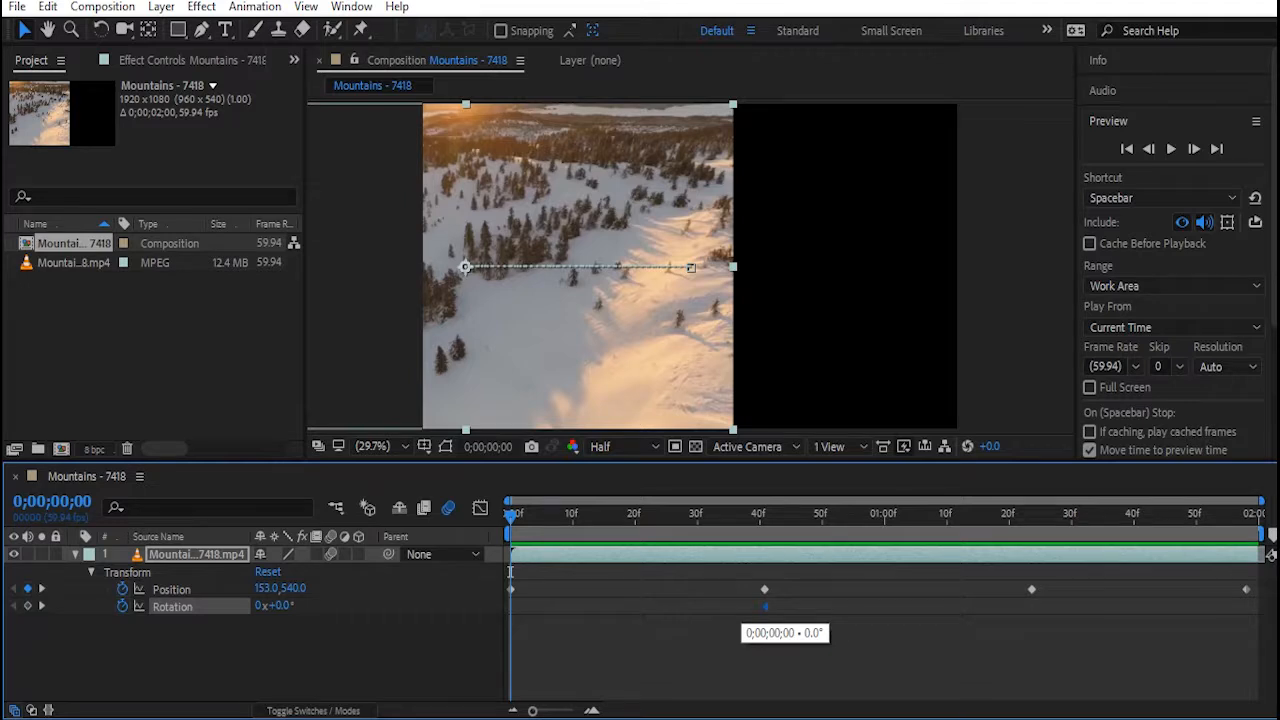
pyautogui.moveTo(766, 606); pyautogui.dragTo(760, 606)
pyautogui.moveTo(280, 606); pyautogui.dragTo(372, 606)
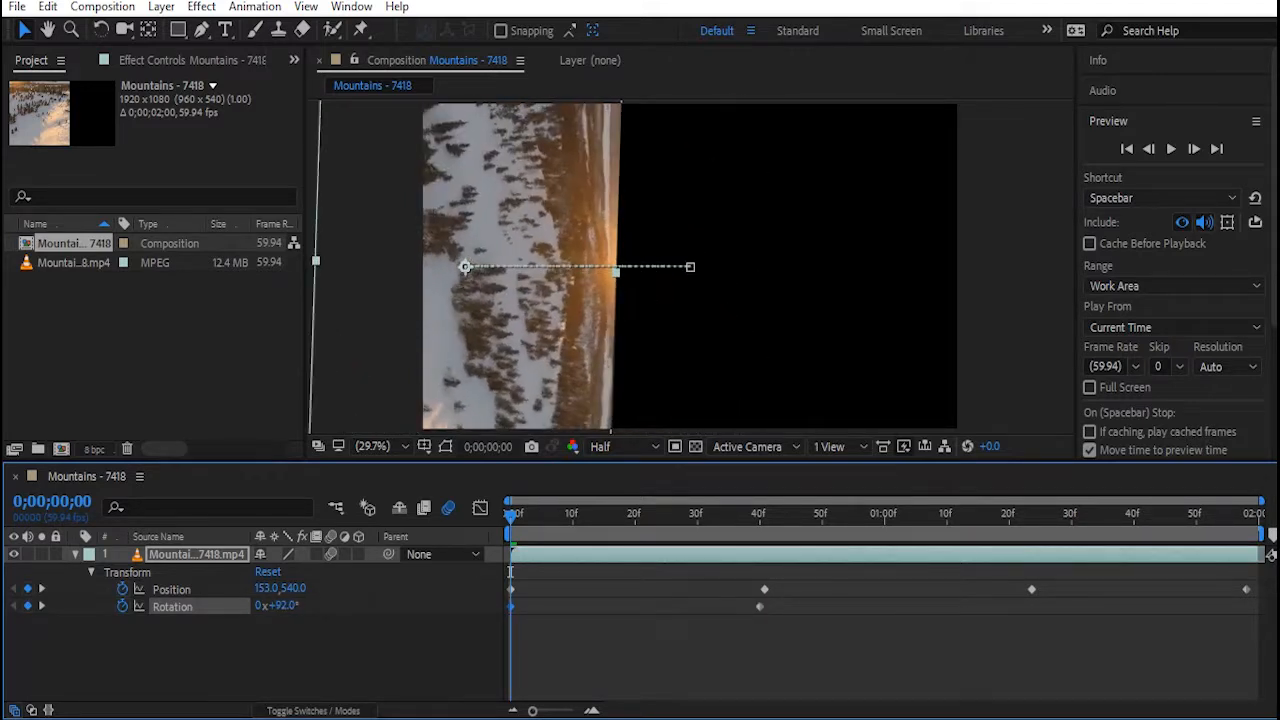
# Preview the slide-in combined with the Rotation animation.
pyautogui.press('space')
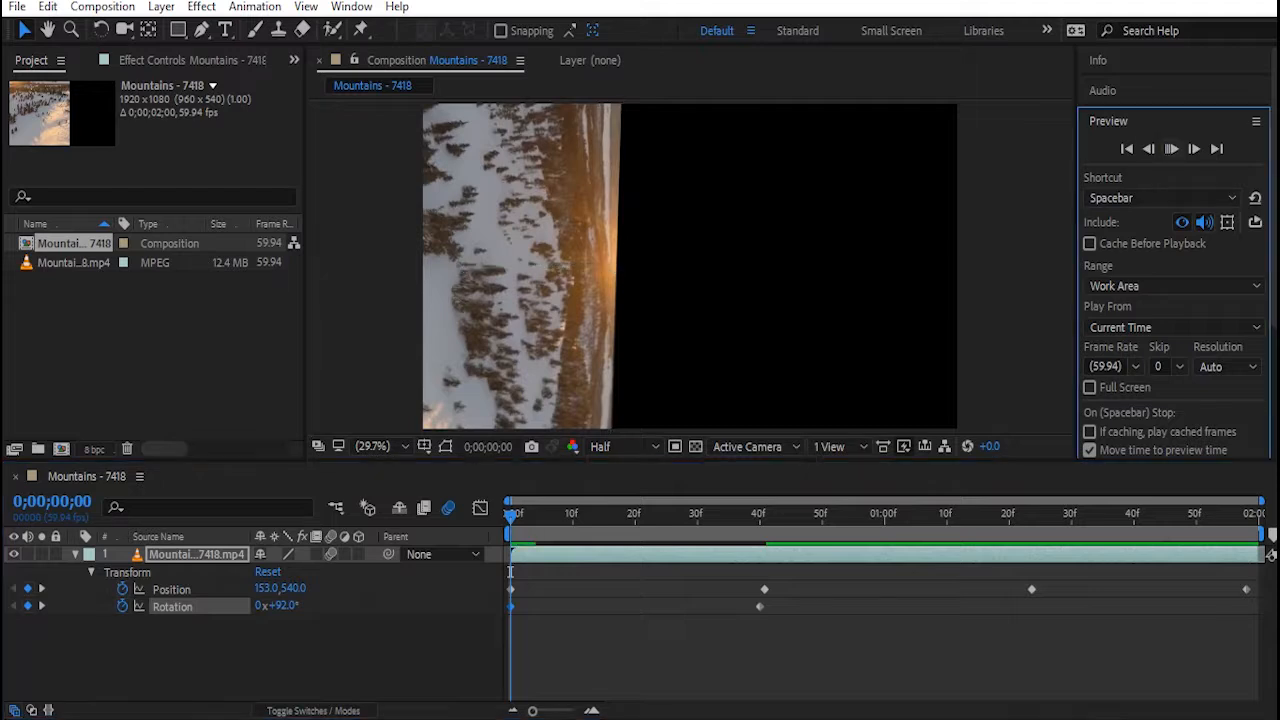
pyautogui.press('space')
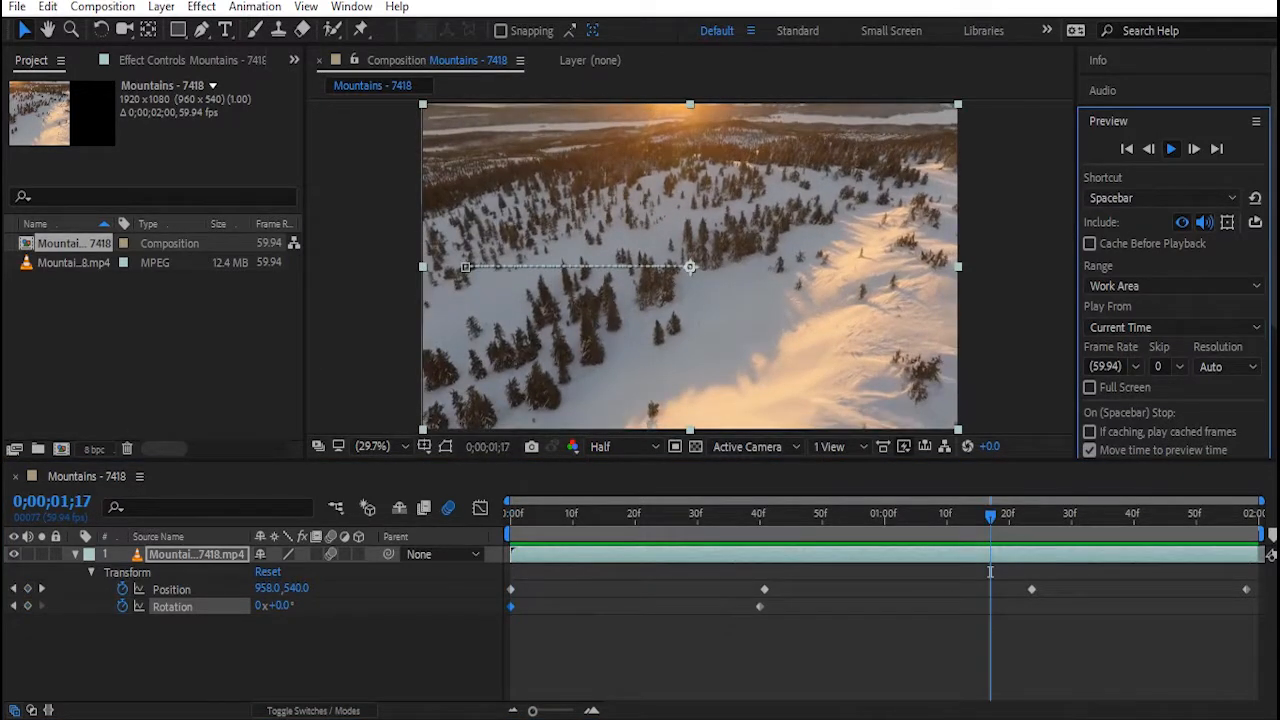
pyautogui.press('space')
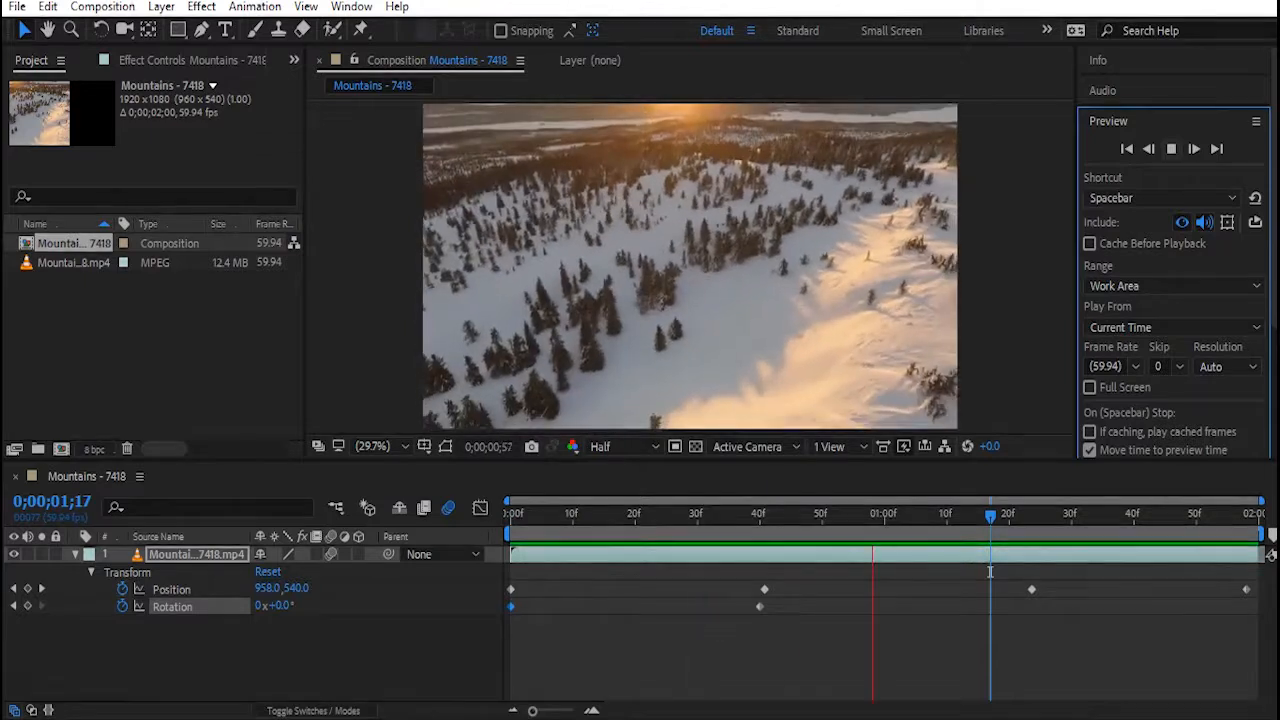
pyautogui.press('space')
# Speed up the entrance by moving the second Position keyframe to about 0;00;00;08 and the second Rotation keyframe to about 0;00;00;07.
pyautogui.moveTo(933, 571); pyautogui.dragTo(647, 571)
pyautogui.moveTo(782, 618); pyautogui.dragTo(555, 606)
pyautogui.moveTo(647, 571); pyautogui.dragTo(568, 571)
pyautogui.rightClick(568, 571)
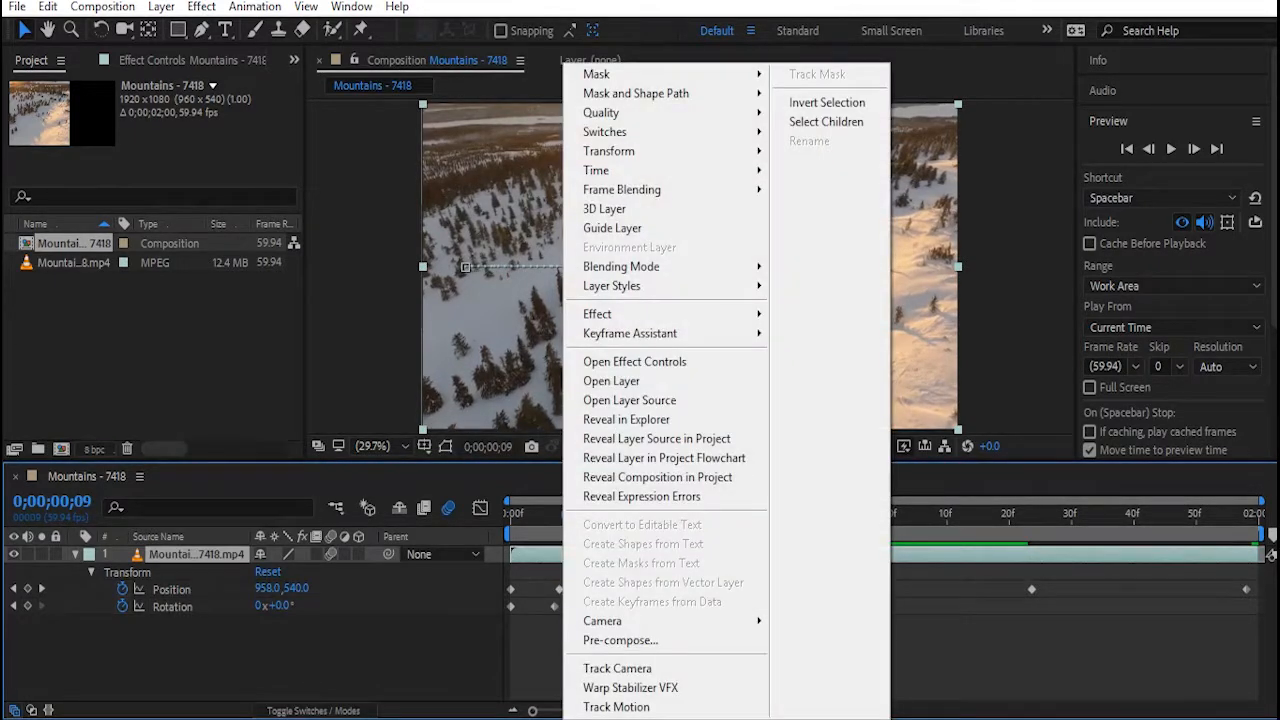
pyautogui.click(566, 571)
# Step through the opening frames of the faster rotating slide-in and play it back from the start.
pyautogui.press('Home')
pyautogui.press('space')
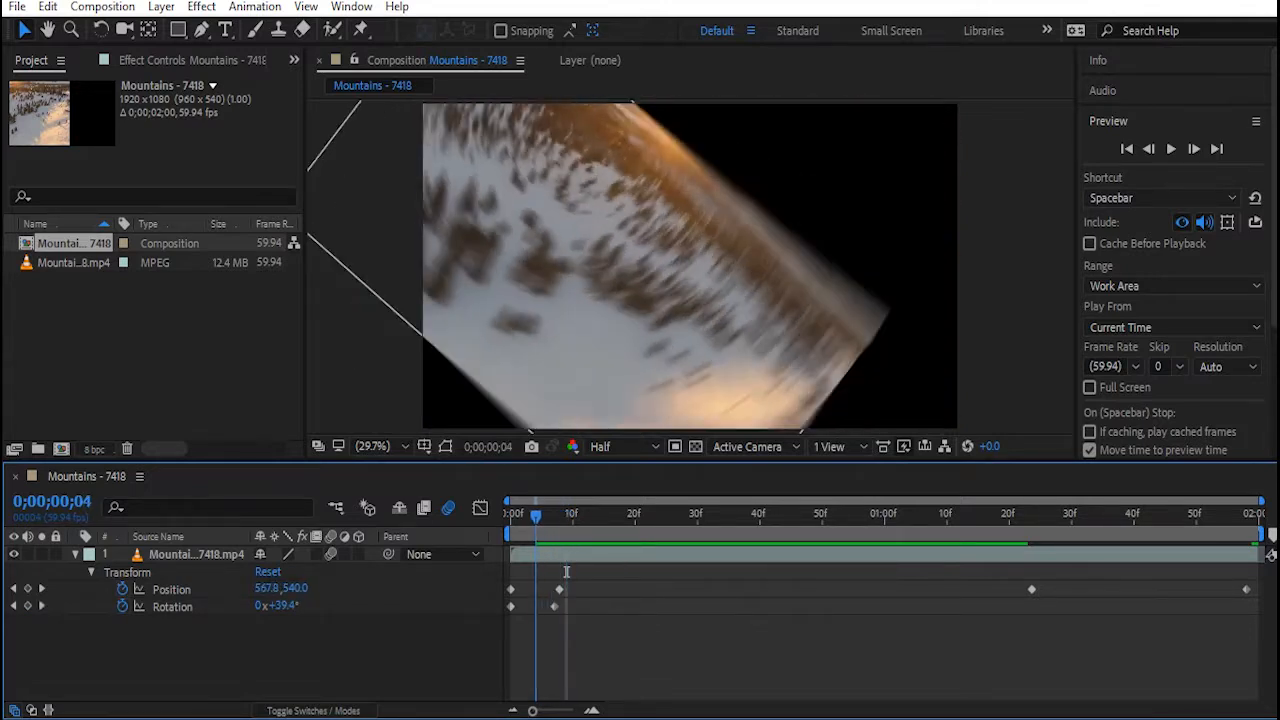
pyautogui.press('pageup')
pyautogui.press('pageup')
pyautogui.press('pageup')
pyautogui.press('pageup')
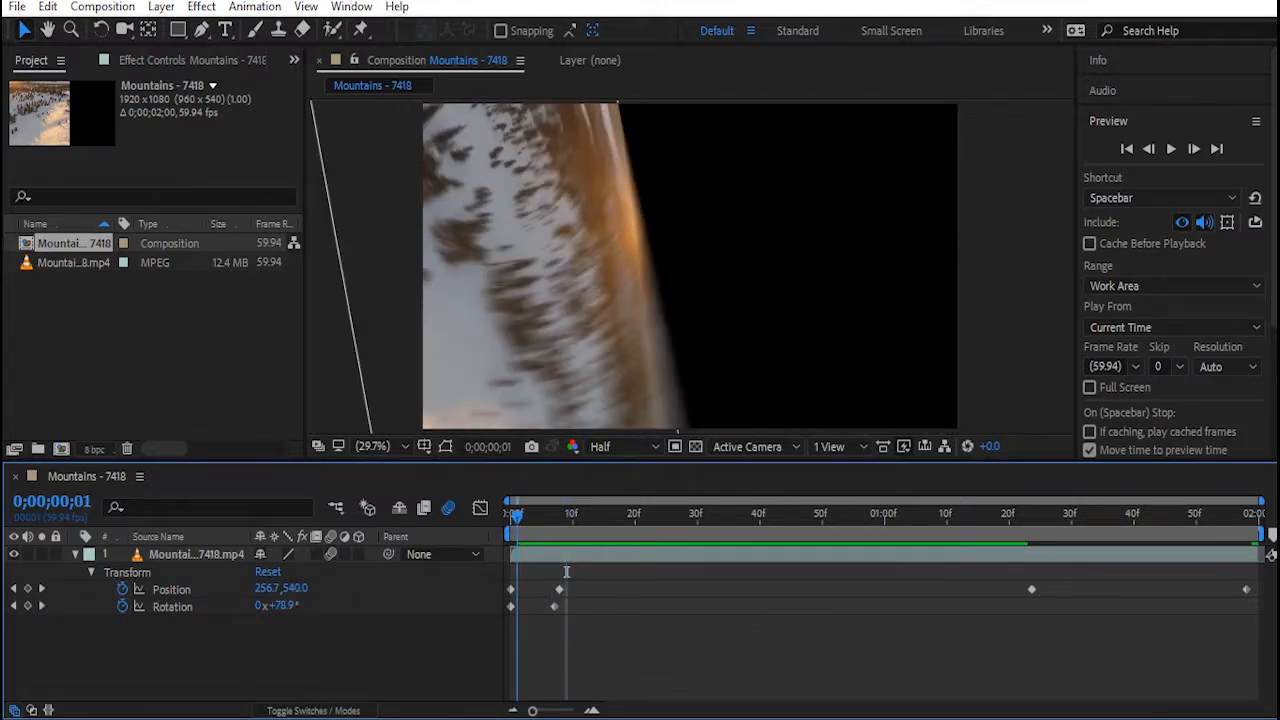
pyautogui.click(1171, 148)
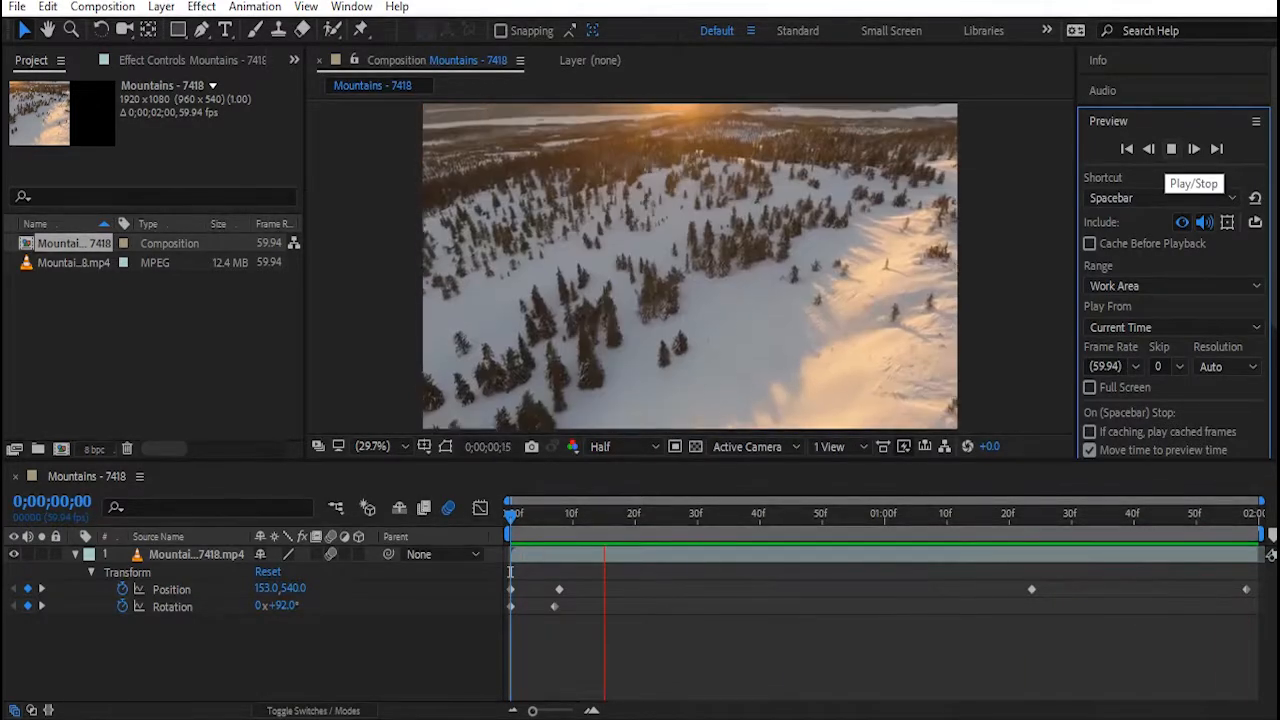
pyautogui.press('space')
# Reset the mountain layer's Transform values and remove all of its Position and Rotation keyframes.
pyautogui.moveTo(928, 516); pyautogui.dragTo(541, 516)
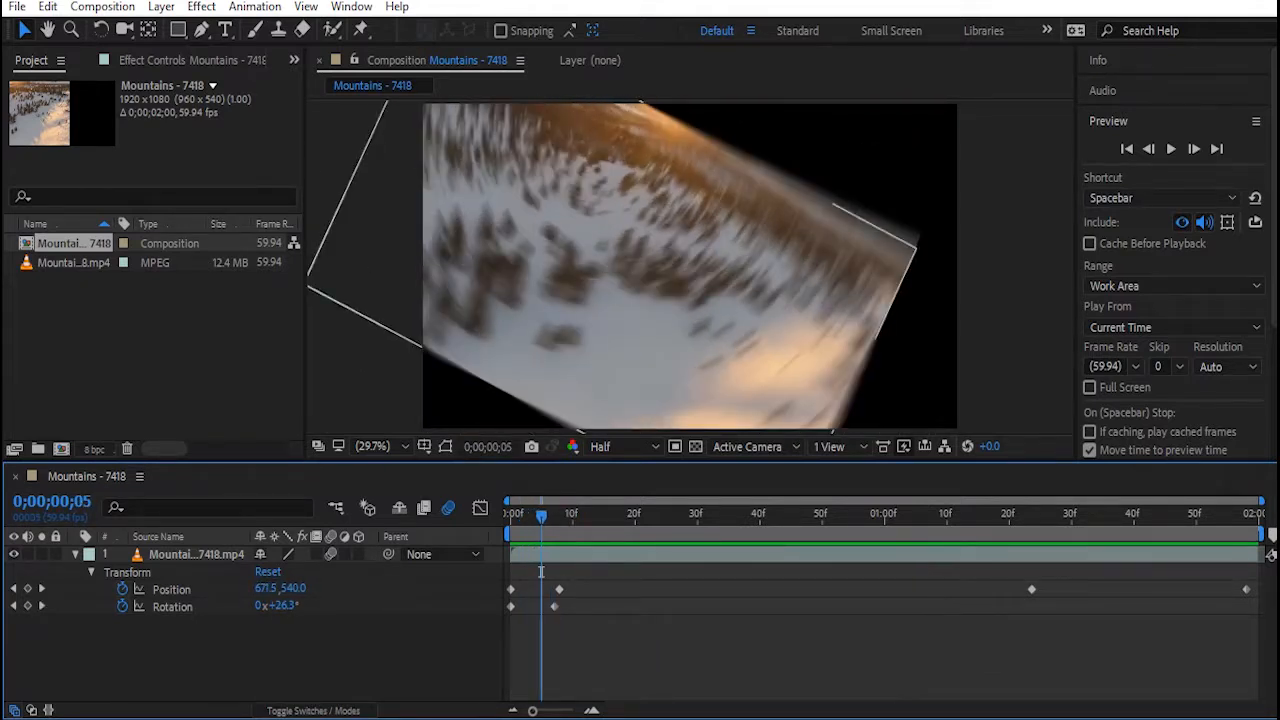
pyautogui.click(267, 571)
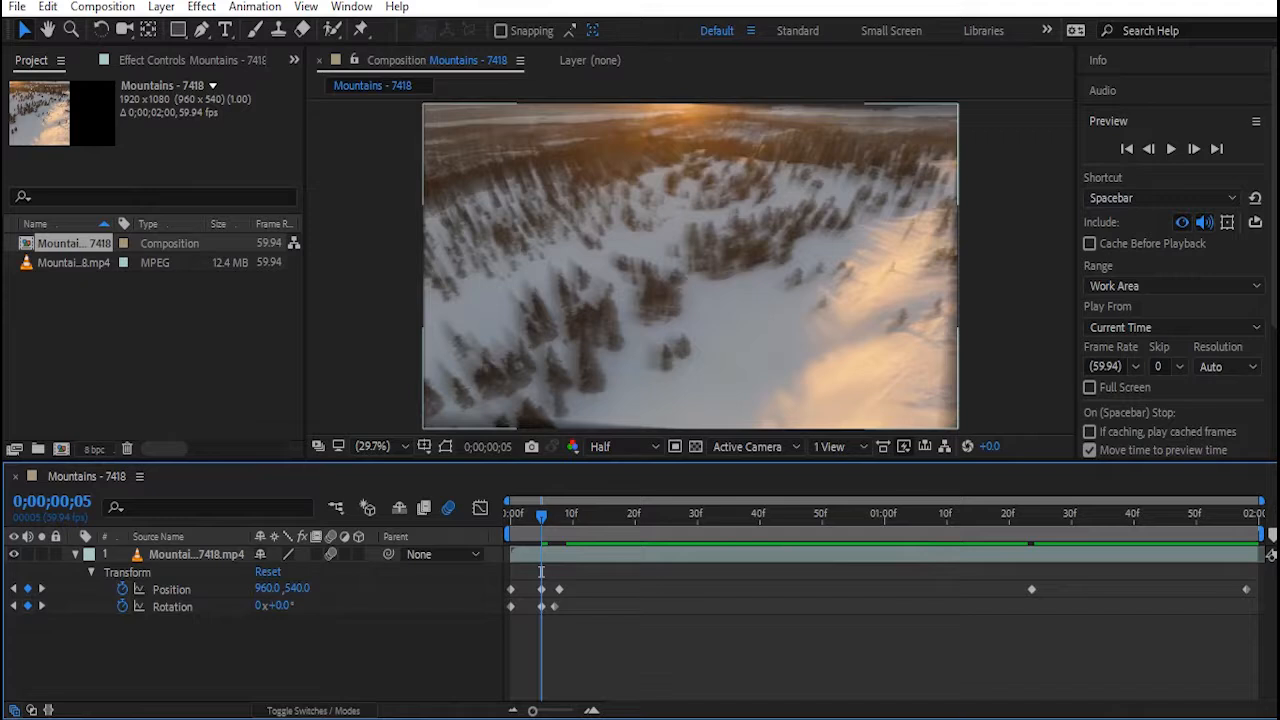
pyautogui.click(122, 589)
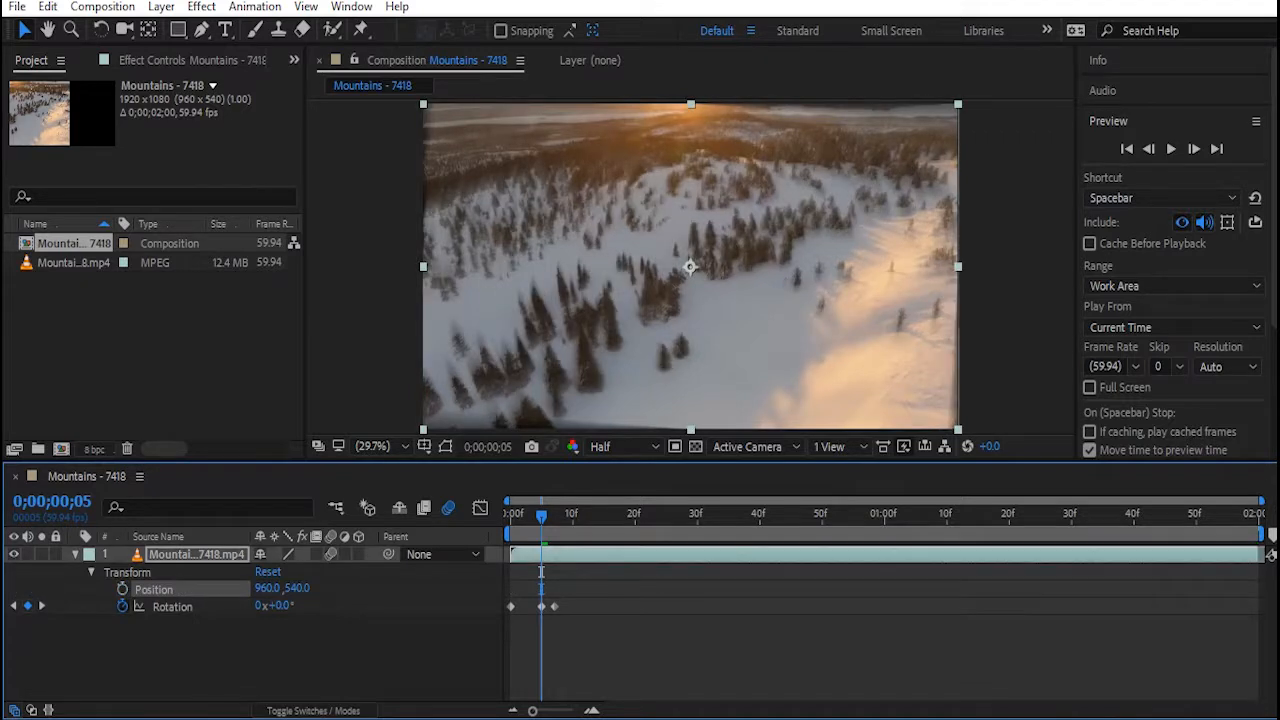
pyautogui.click(122, 606)
pyautogui.press('u')
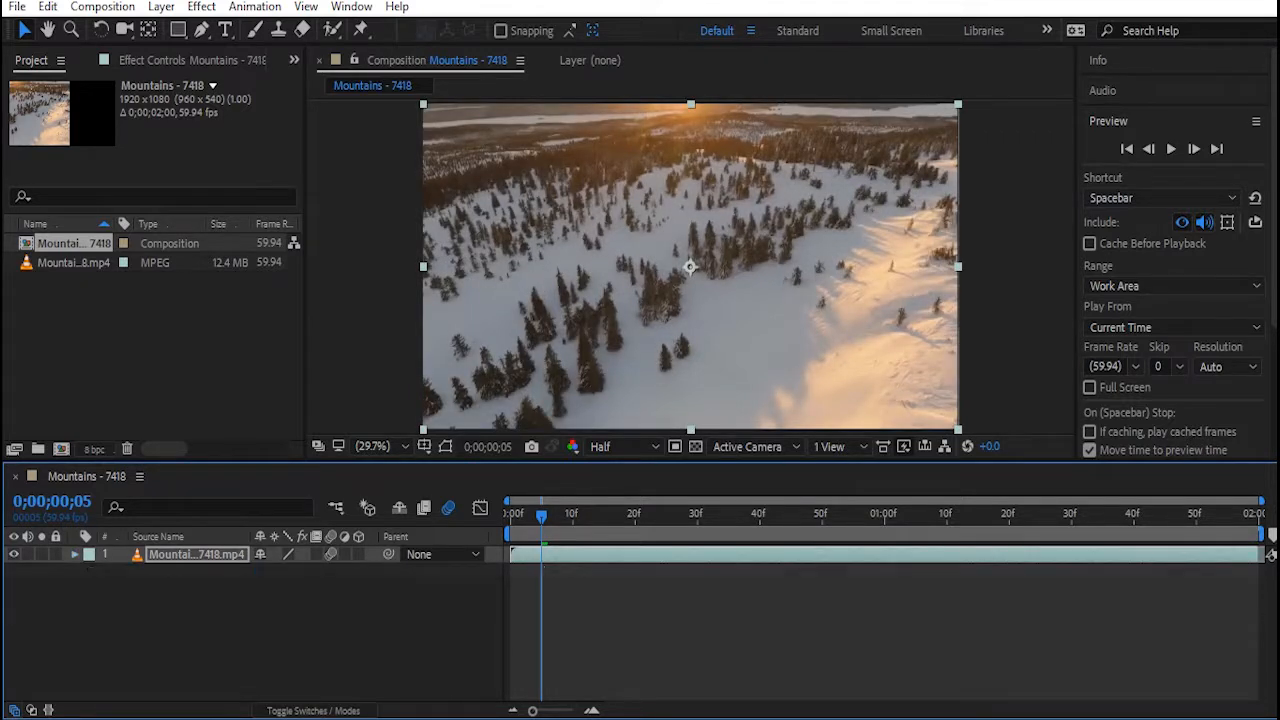
# Turn off motion blur for the mountain layer and for the whole composition.
pyautogui.click(196, 554)
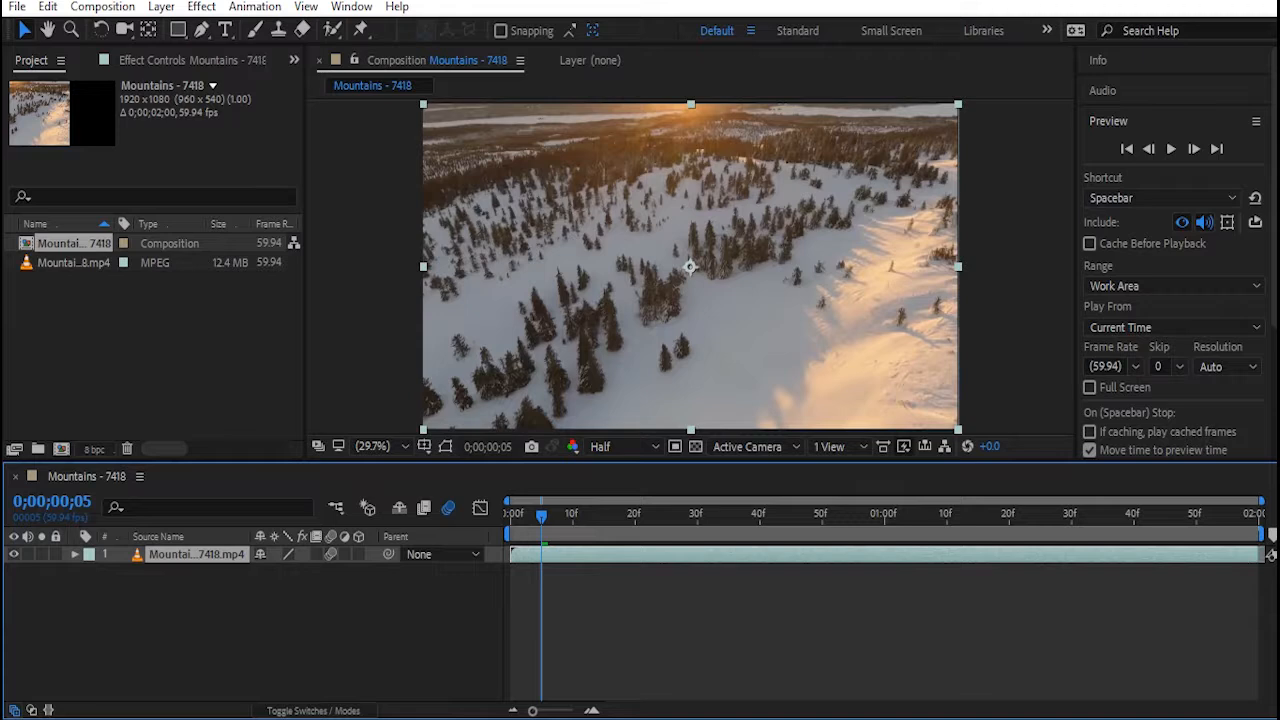
pyautogui.click(330, 554)
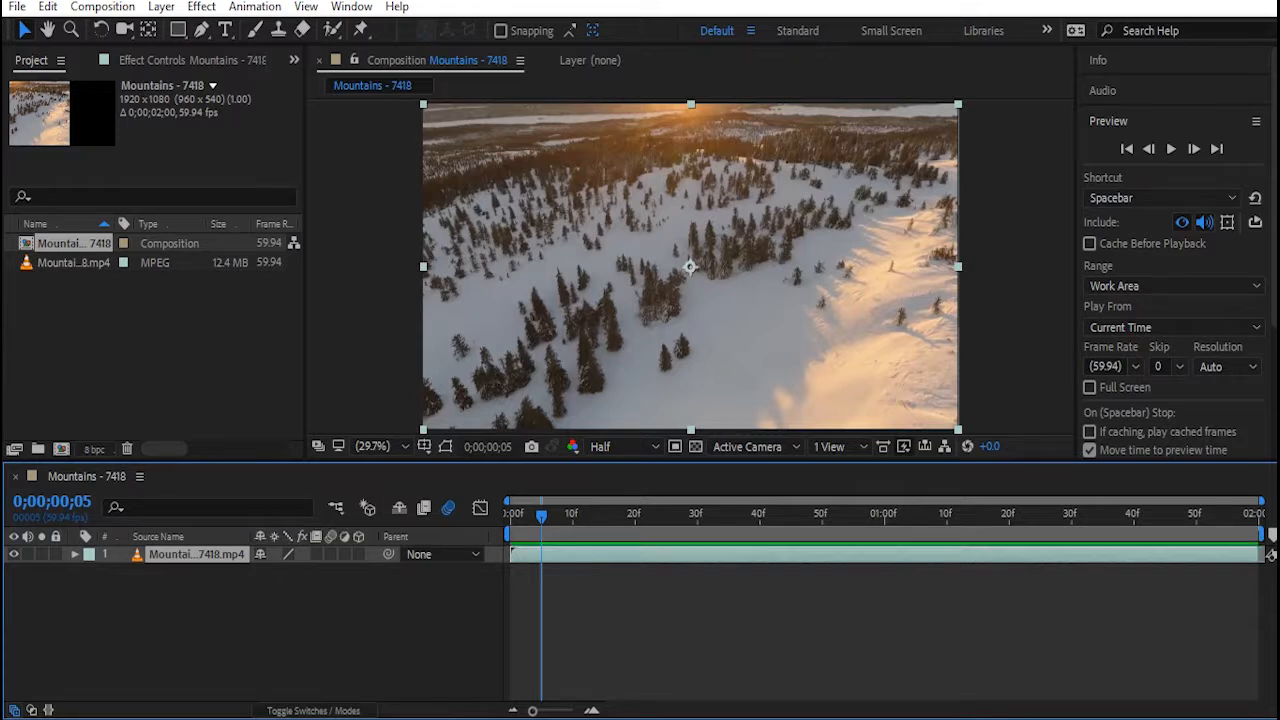
pyautogui.click(448, 508)
# Apply the Camera Lens Blur effect to the mountain layer and set its Blur Radius to 0.
pyautogui.click(201, 6)
pyautogui.moveTo(251, 148)
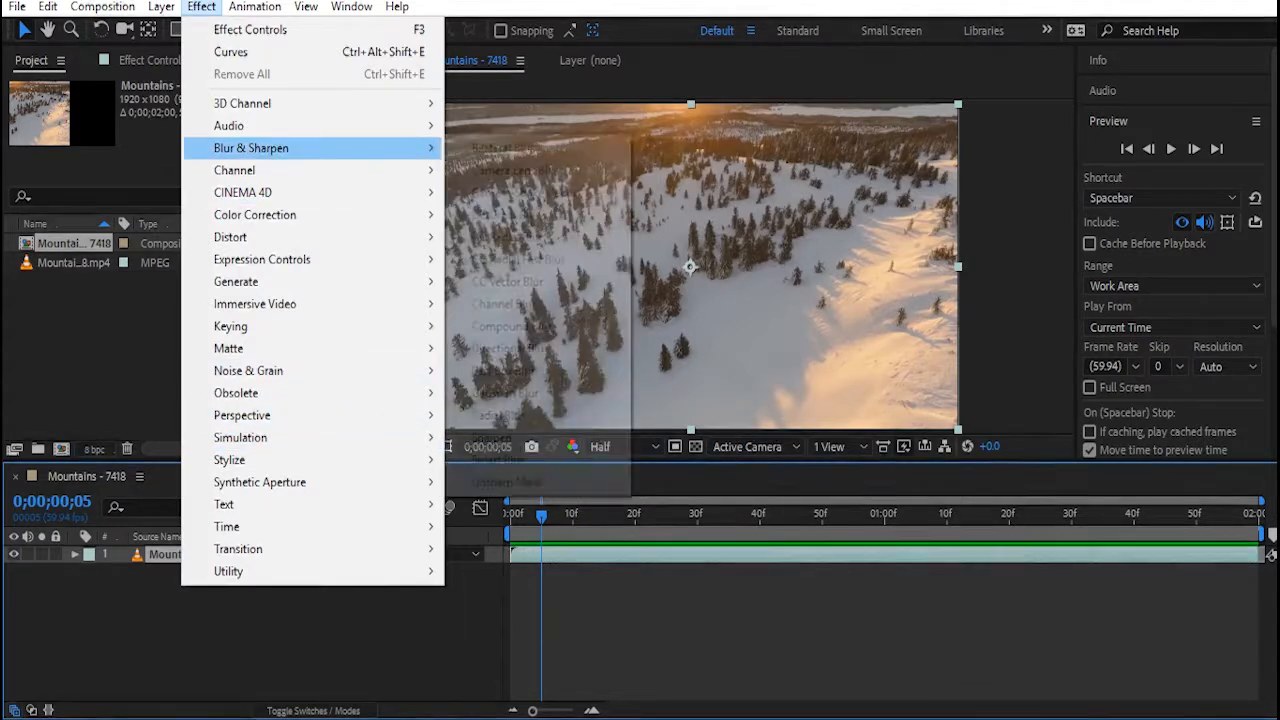
pyautogui.moveTo(250, 170)
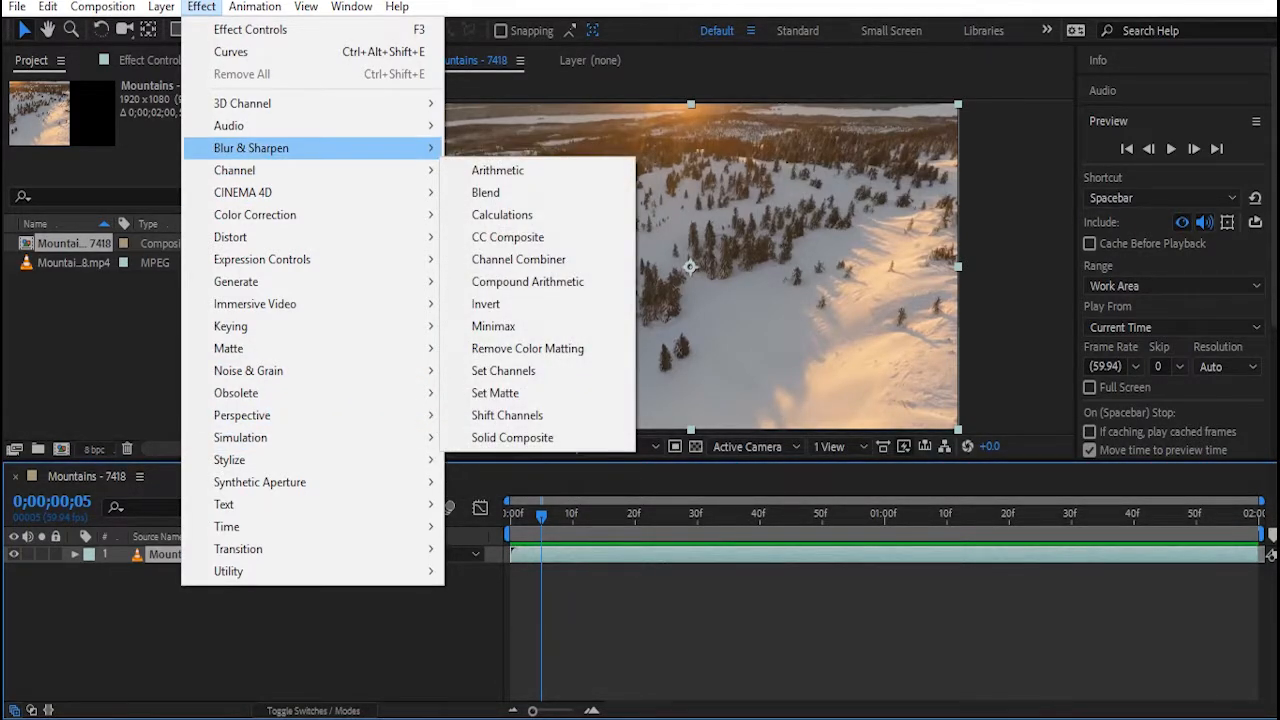
pyautogui.click(512, 170)
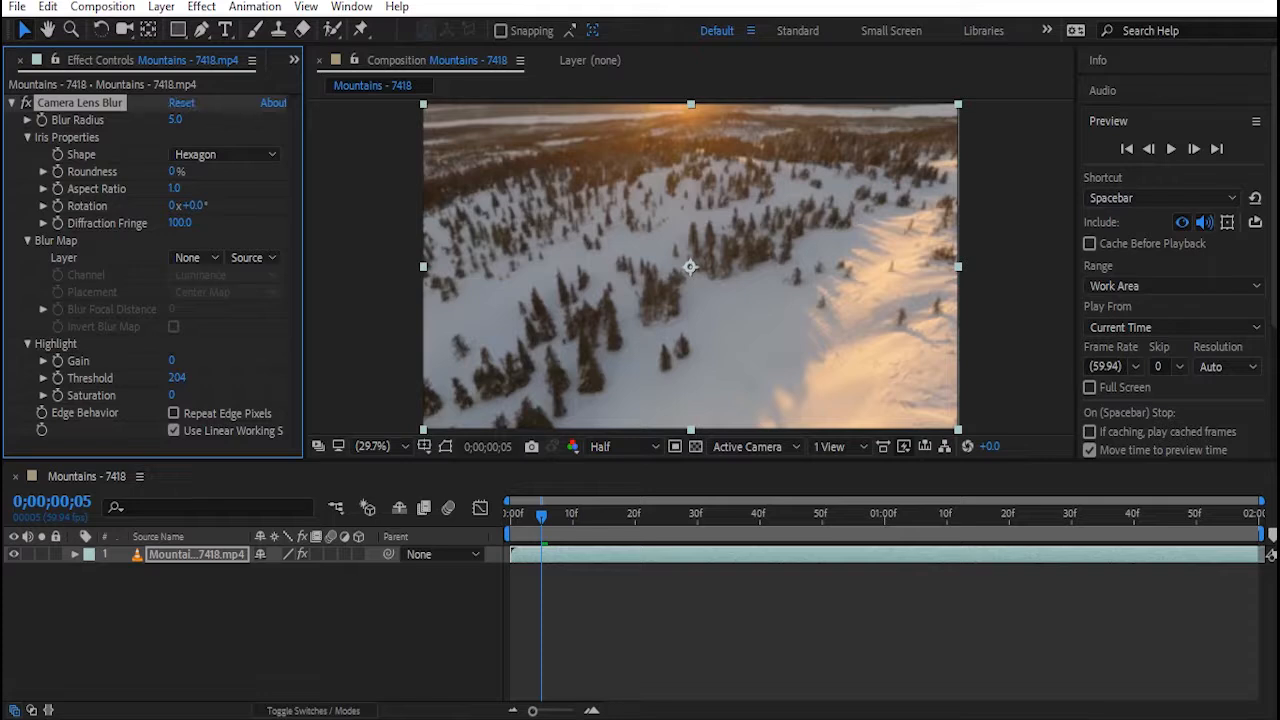
pyautogui.moveTo(175, 119); pyautogui.dragTo(150, 119)
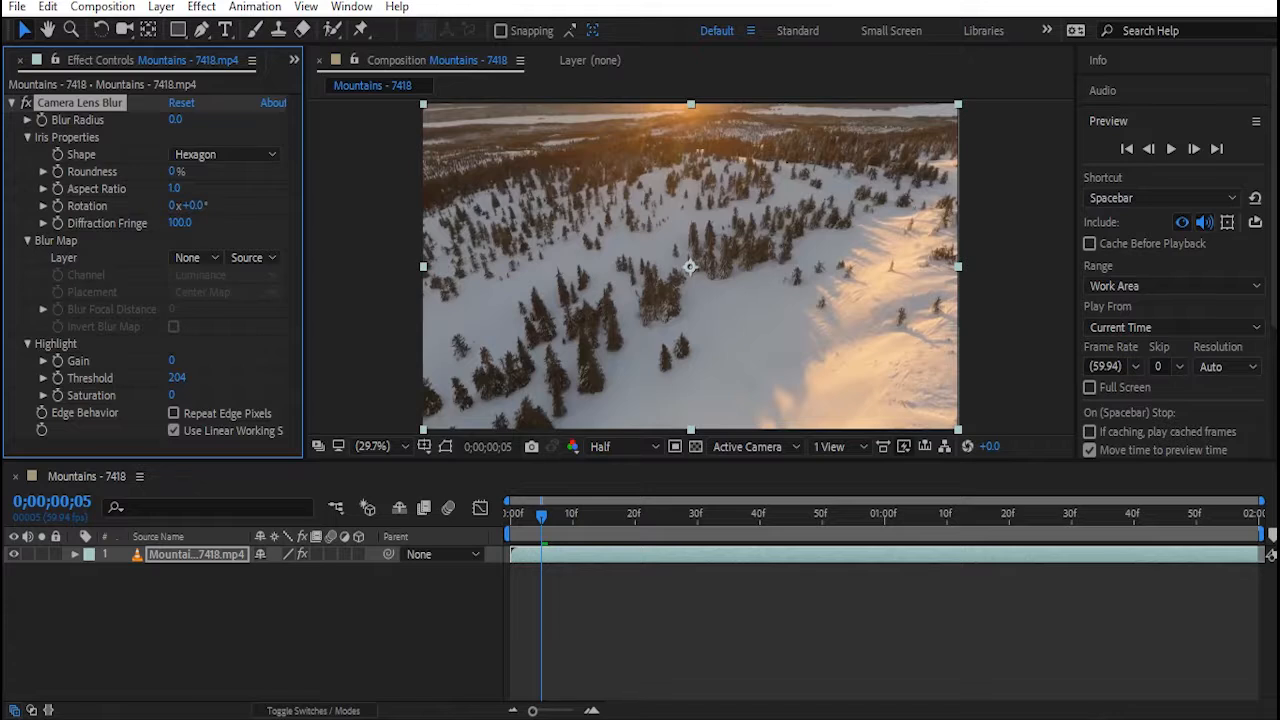
# Start keyframing the Camera Lens Blur's Blur Radius at the first frame, 0;00;00;00.
pyautogui.moveTo(541, 515); pyautogui.dragTo(634, 515)
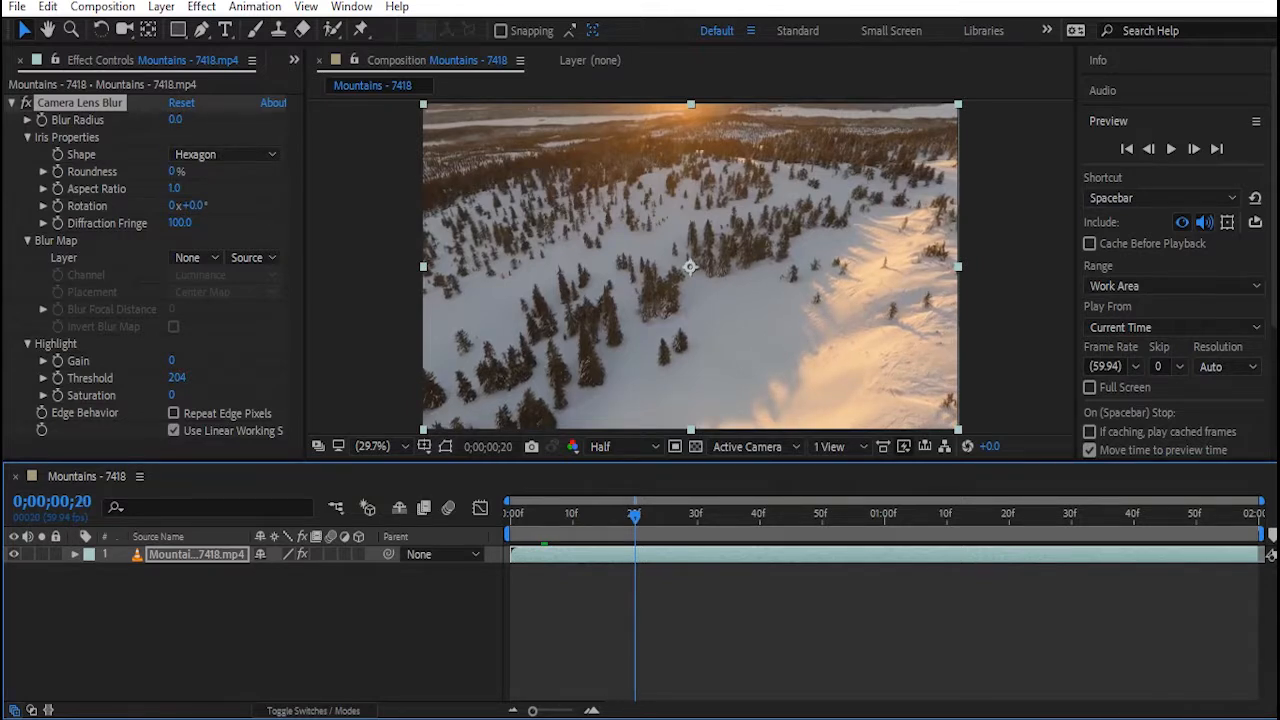
pyautogui.moveTo(635, 515); pyautogui.dragTo(510, 515)
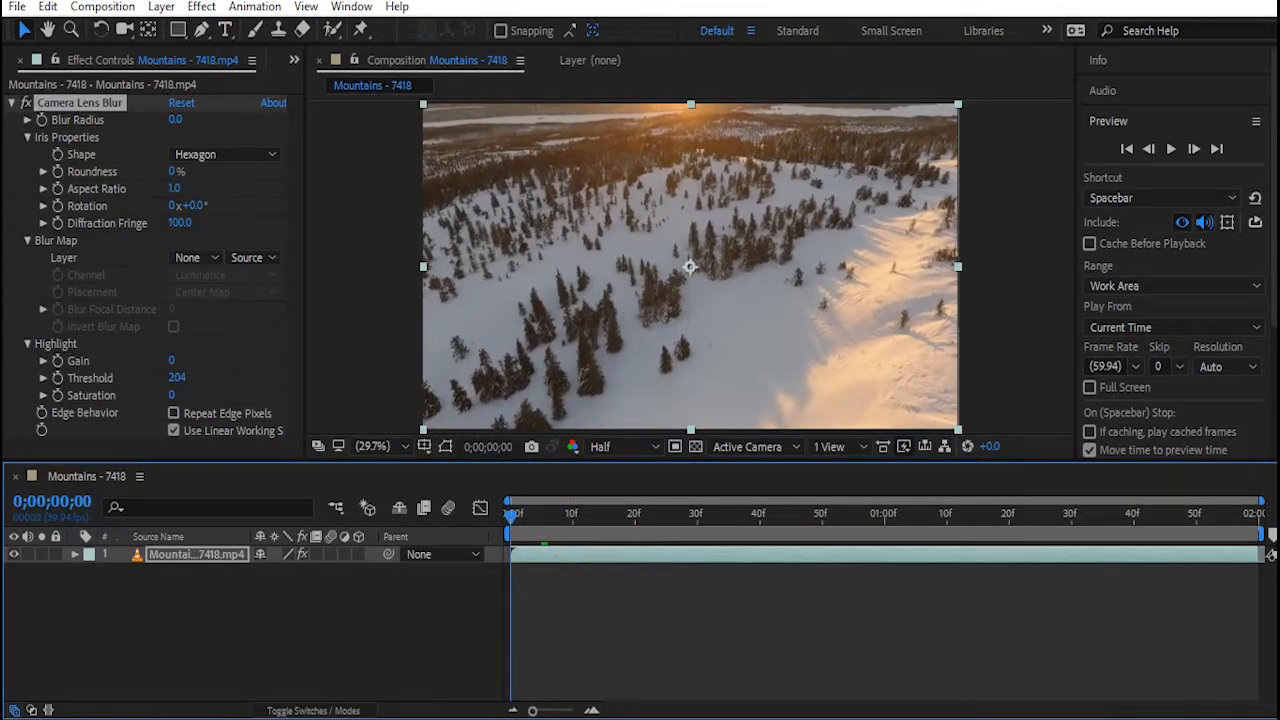
pyautogui.click(42, 119)
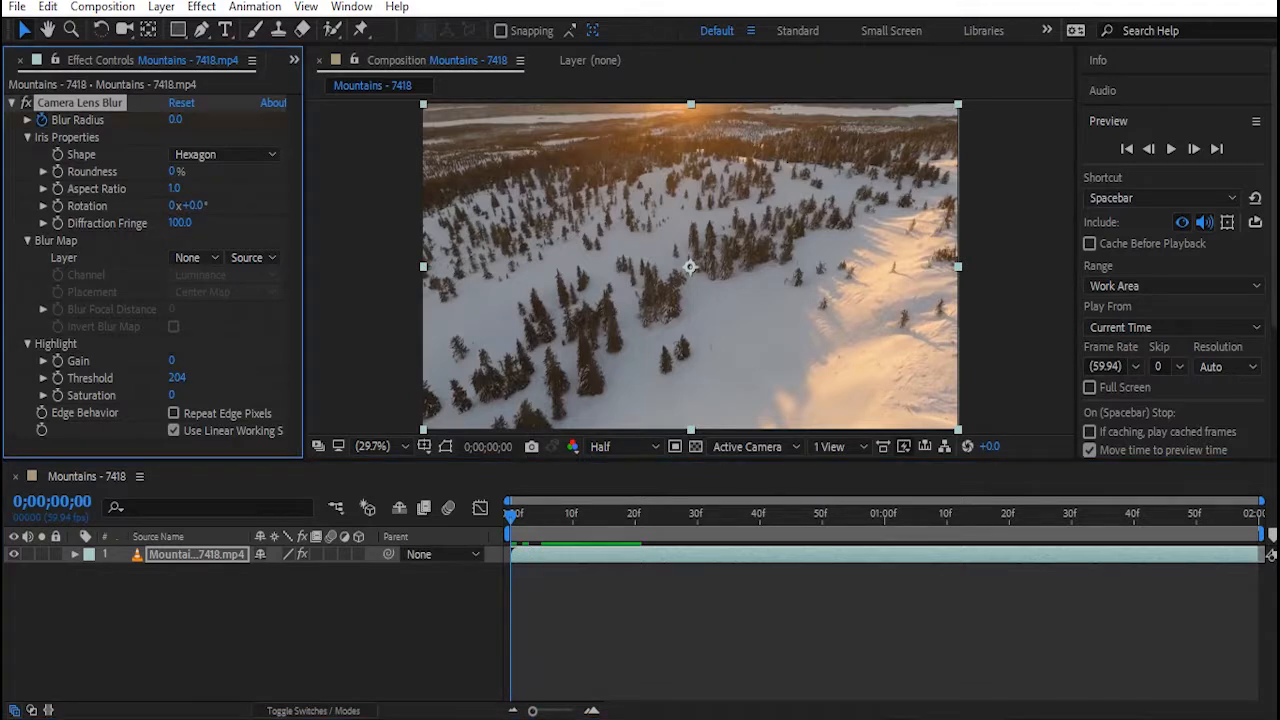
# Add a second Blur Radius keyframe with a value of 0 at 0;00;00;20.
pyautogui.press('space')
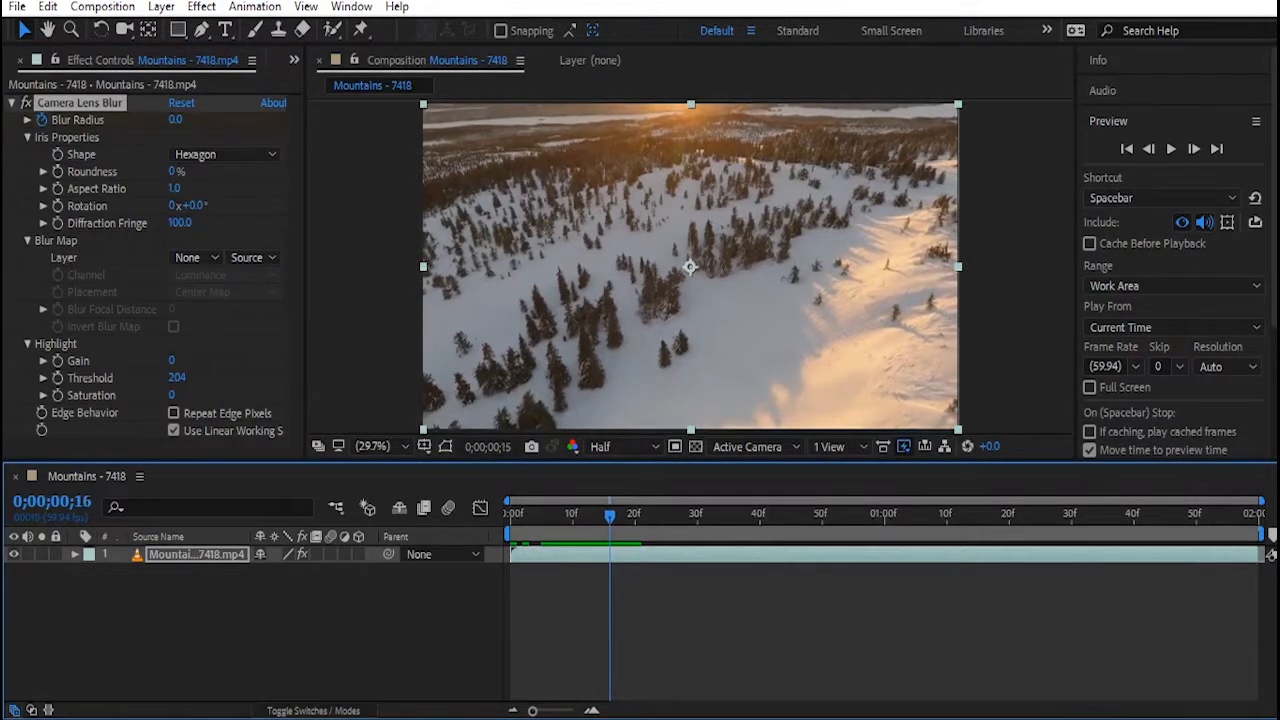
pyautogui.moveTo(175, 119); pyautogui.dragTo(198, 121)
pyautogui.rightClick(198, 124)
pyautogui.click(180, 120)
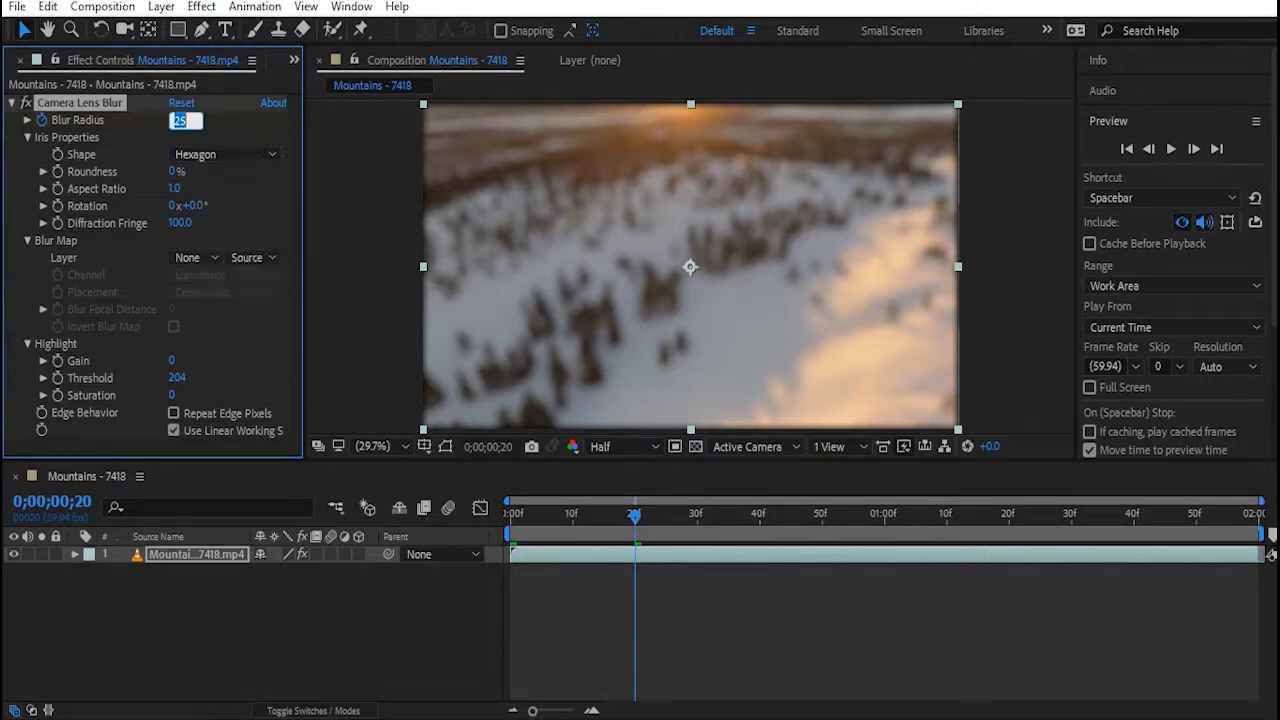
pyautogui.write('0')
pyautogui.press('Return')
# Set the Blur Radius at the first frame to 40 and enable Repeat Edge Pixels for the Camera Lens Blur.
pyautogui.press('Home')
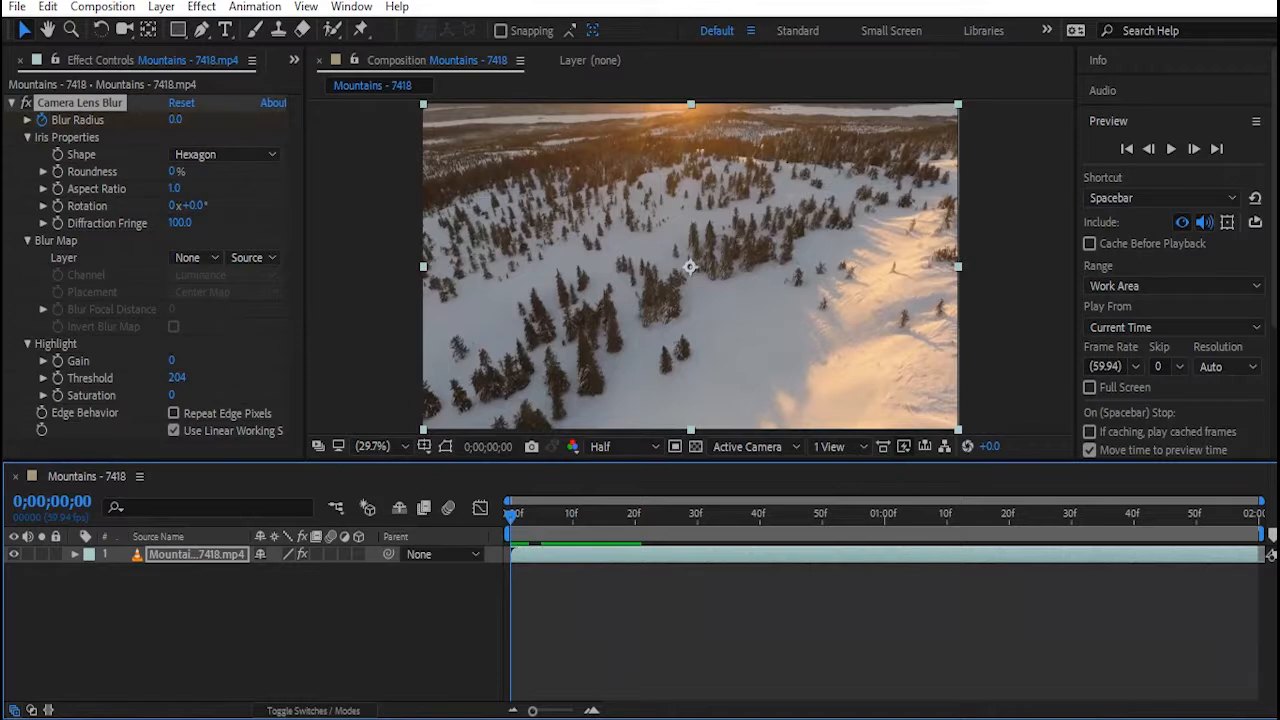
pyautogui.moveTo(175, 119); pyautogui.dragTo(215, 119)
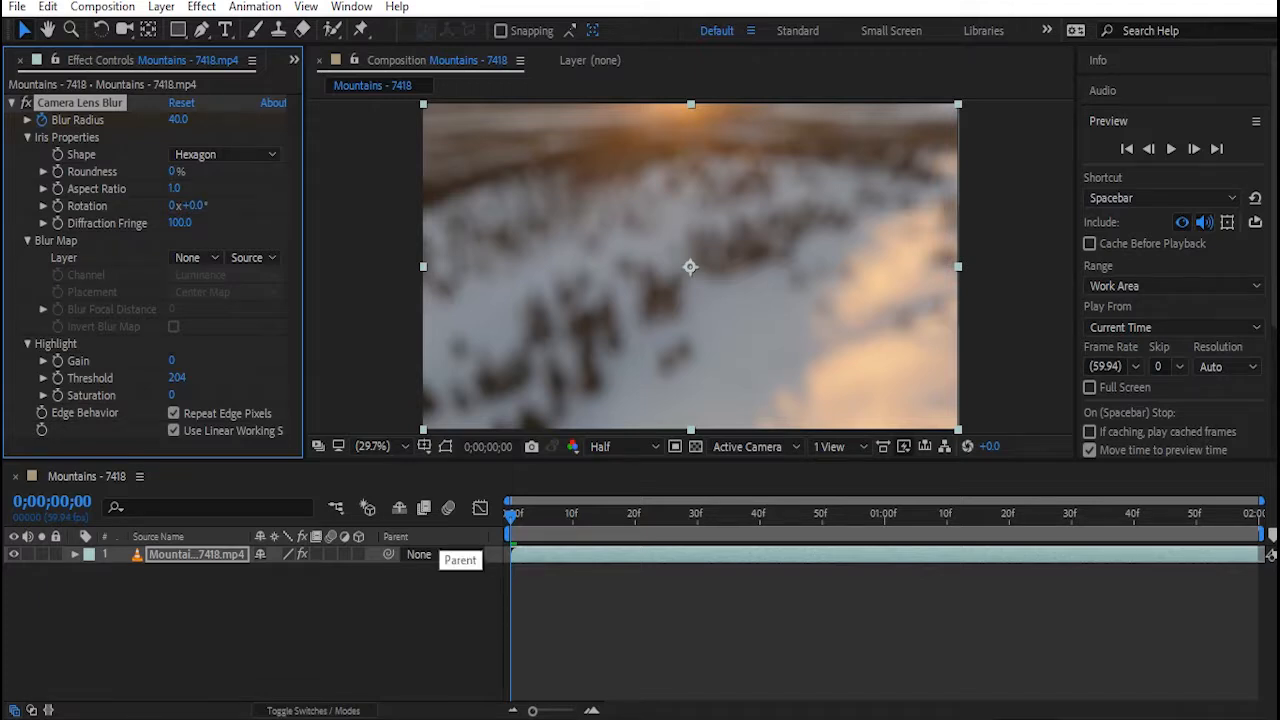
# Play back the blur-to-sharp animation twice from the first frame.
pyautogui.press('space')
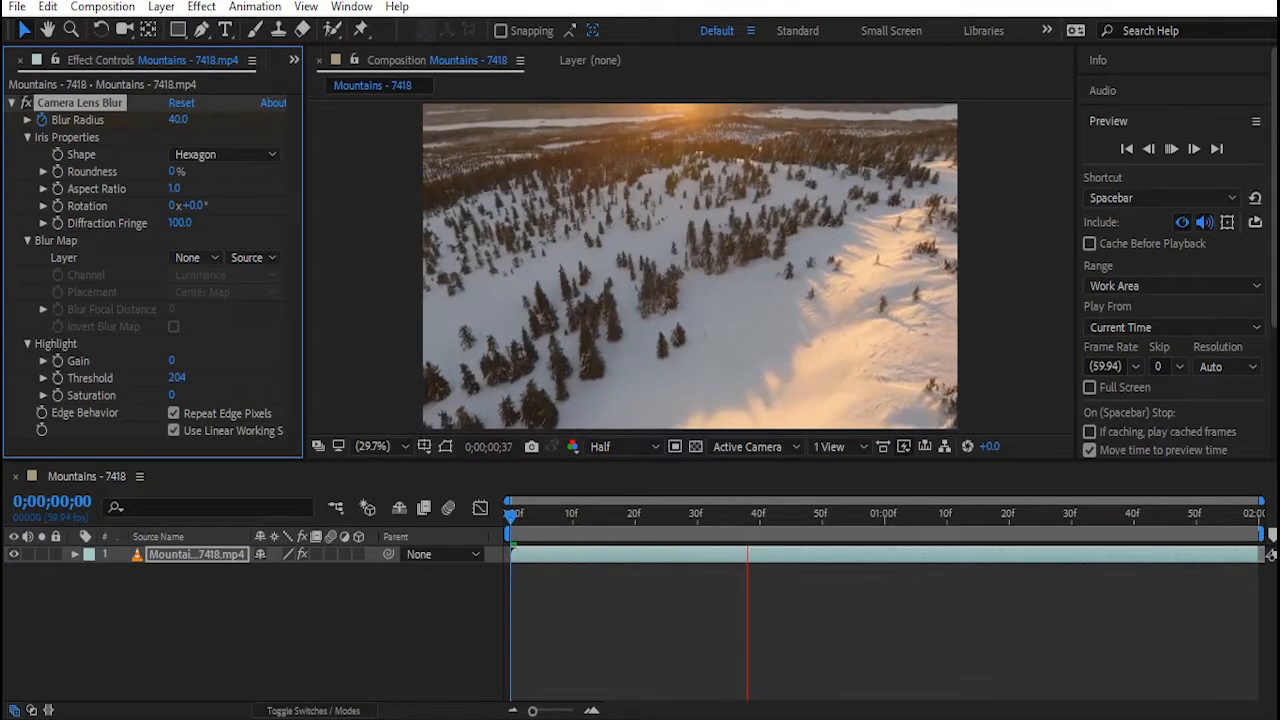
pyautogui.press('space')
pyautogui.moveTo(785, 515); pyautogui.dragTo(512, 515)
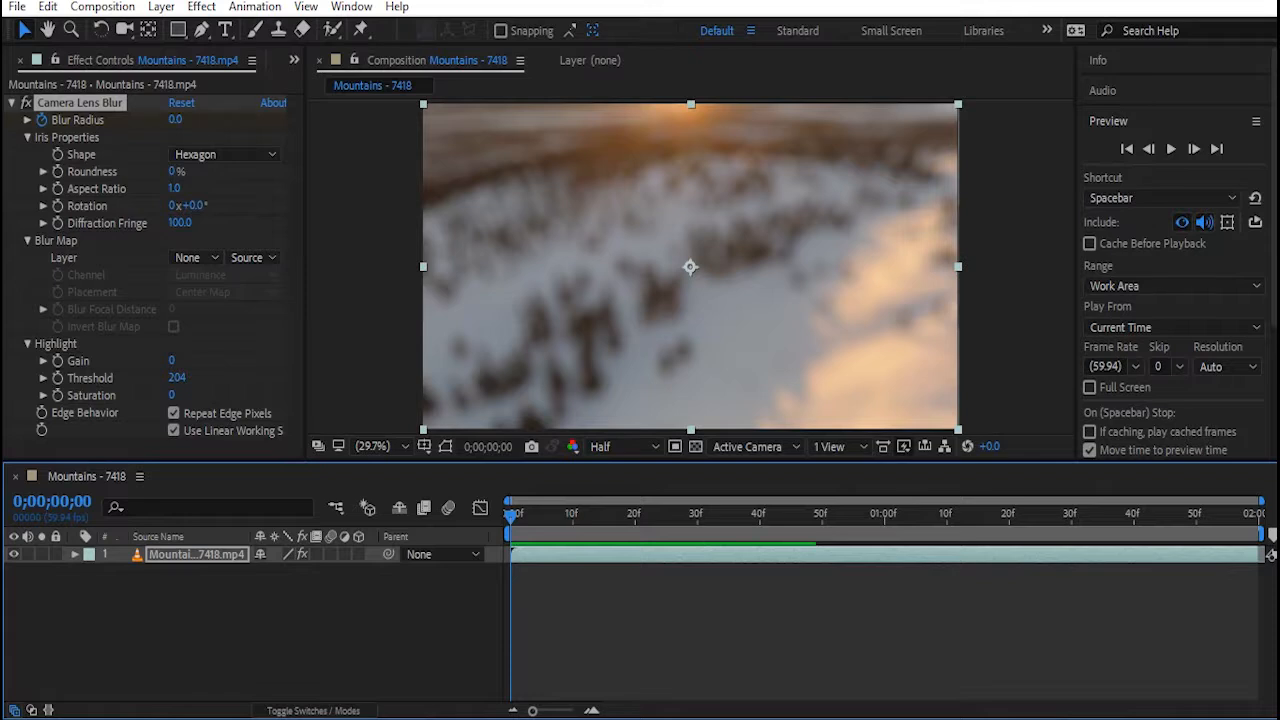
pyautogui.click(1170, 148)
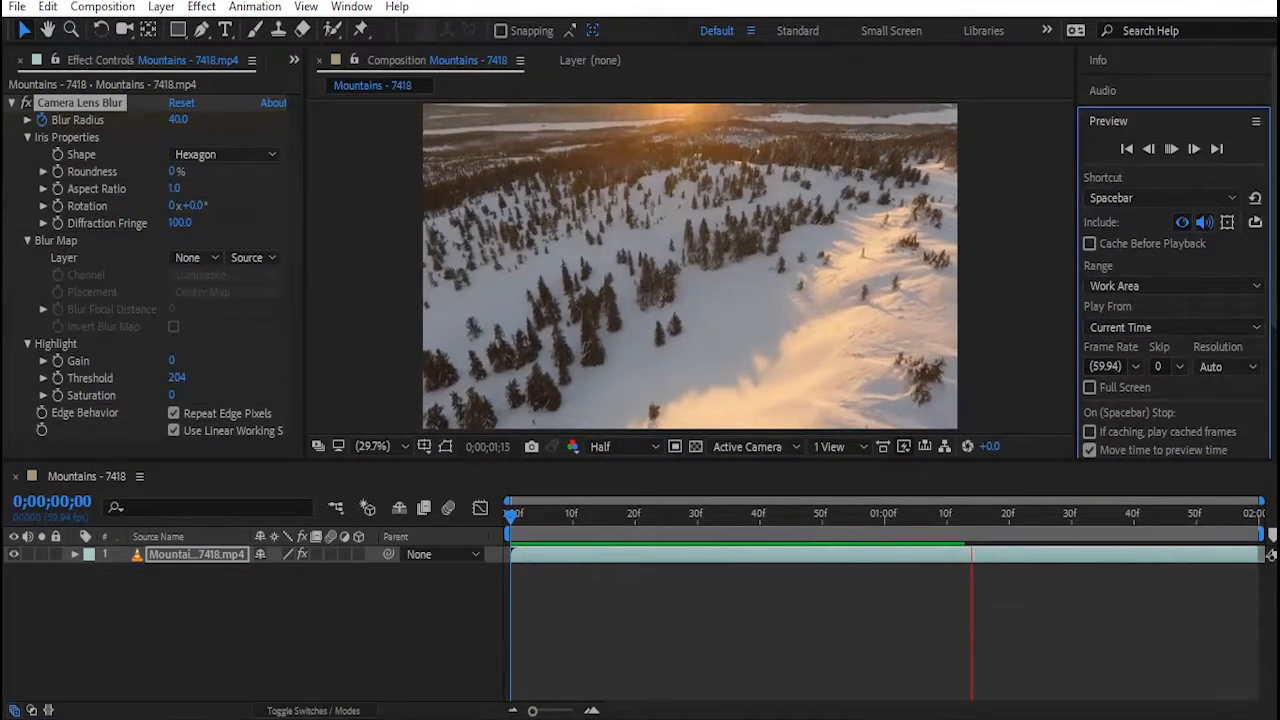
pyautogui.press('space')
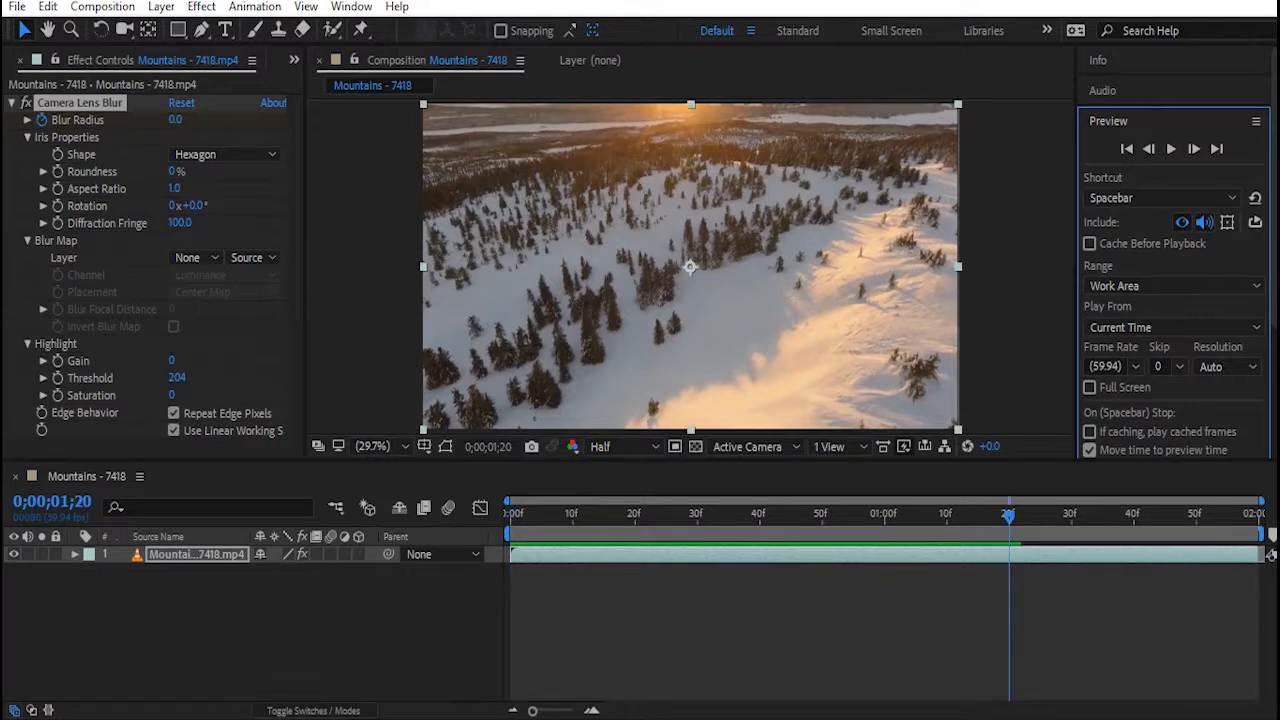
# Reveal the mountain layer's keyframed and modified effect properties in the timeline, check the Repeat Edge Pixels switch, and collapse the layer.
pyautogui.click(1009, 571)
pyautogui.press('u')
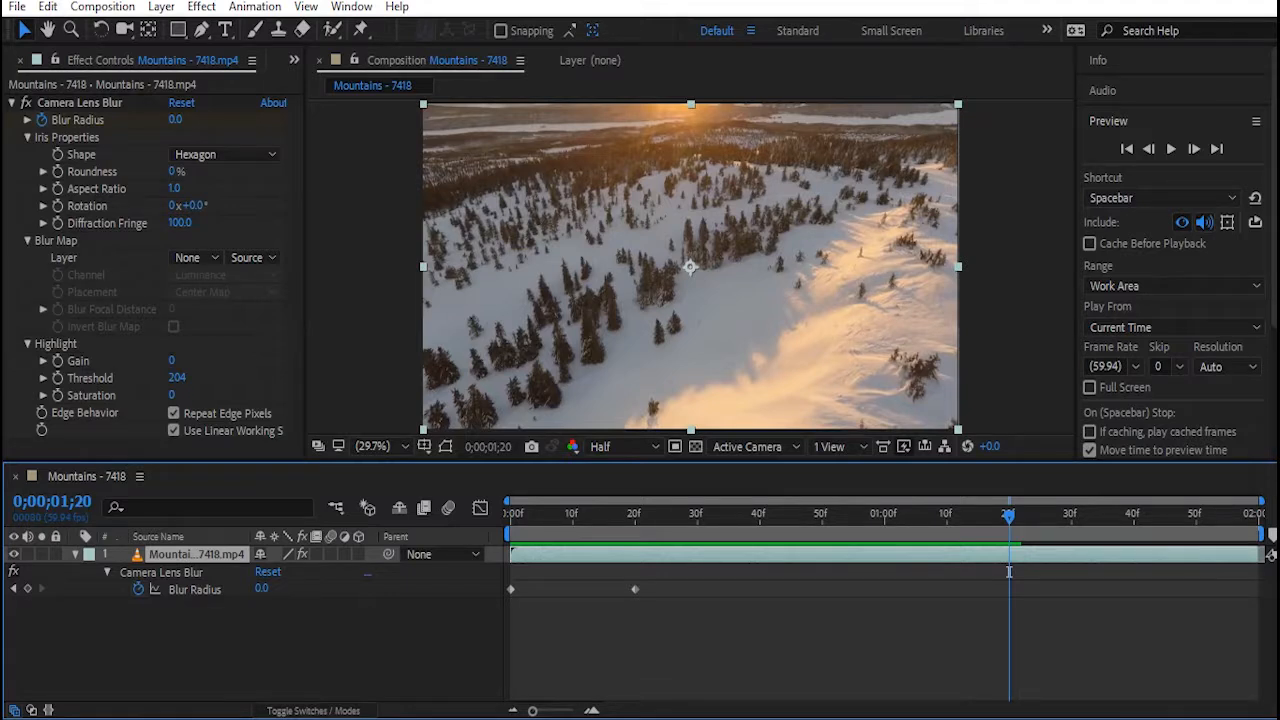
pyautogui.press('u')
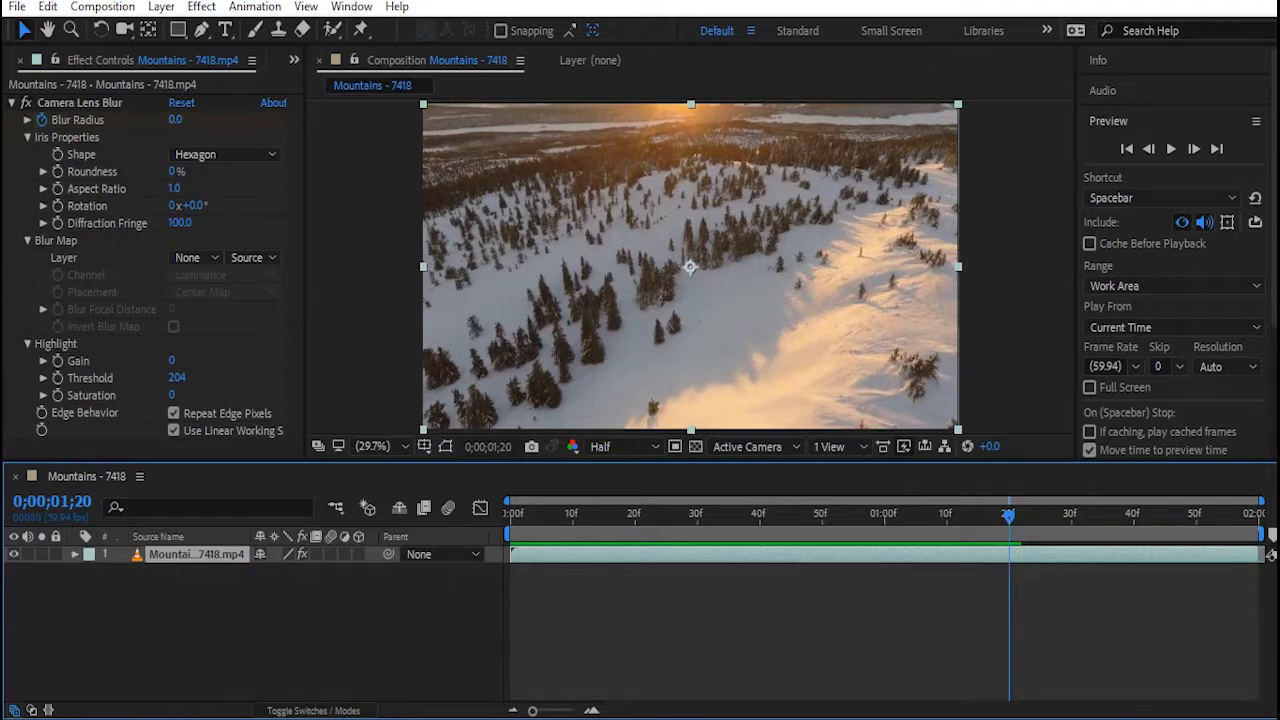
pyautogui.press('u')
pyautogui.press('u')
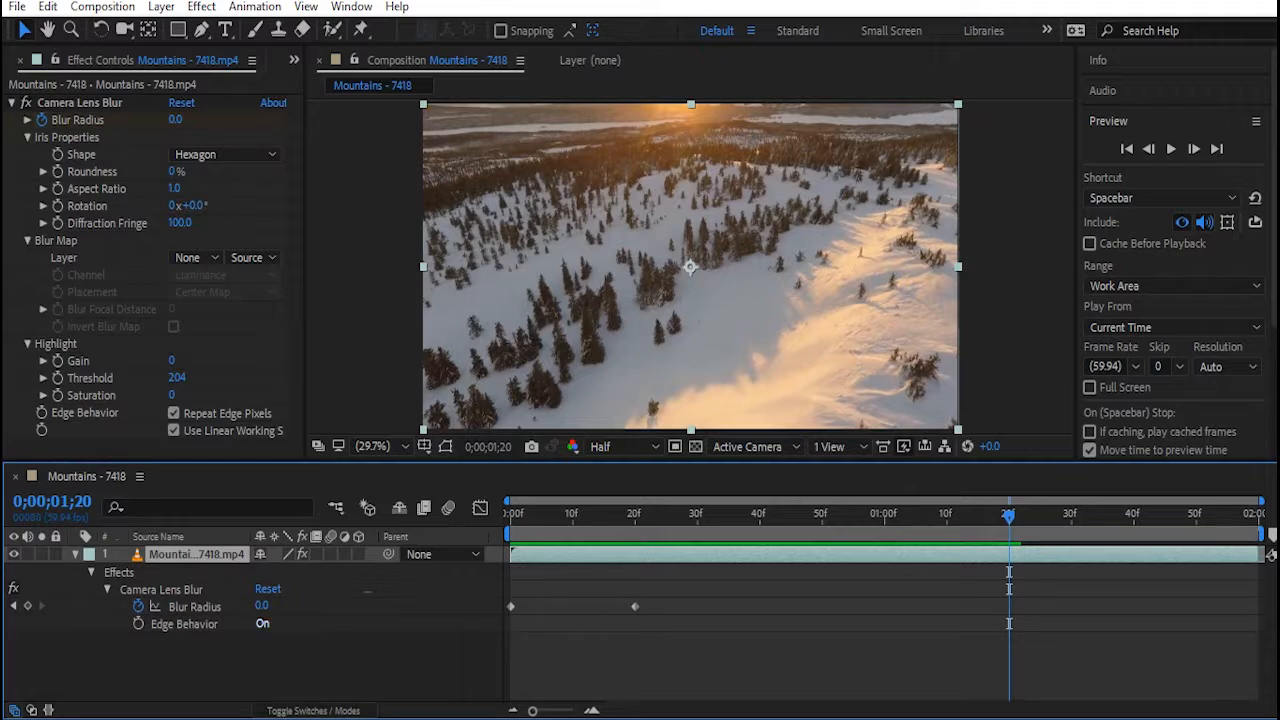
pyautogui.click(174, 413)
pyautogui.click(174, 413)
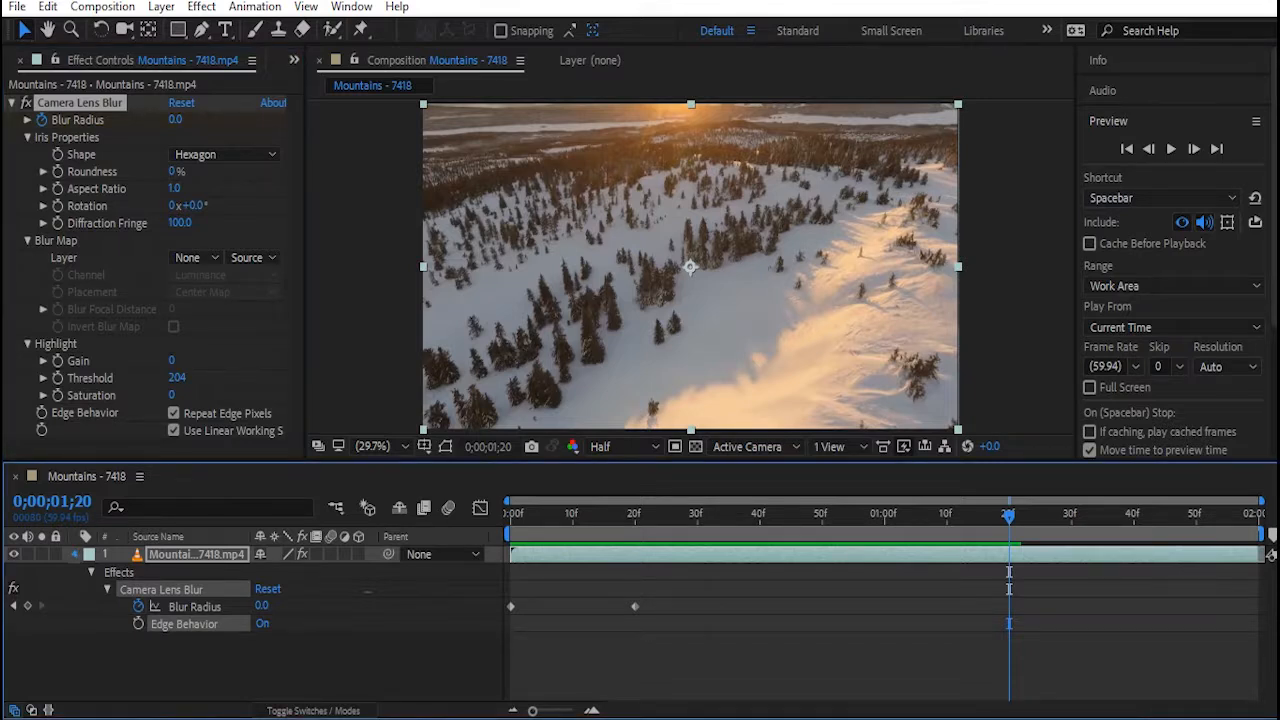
pyautogui.press('u')
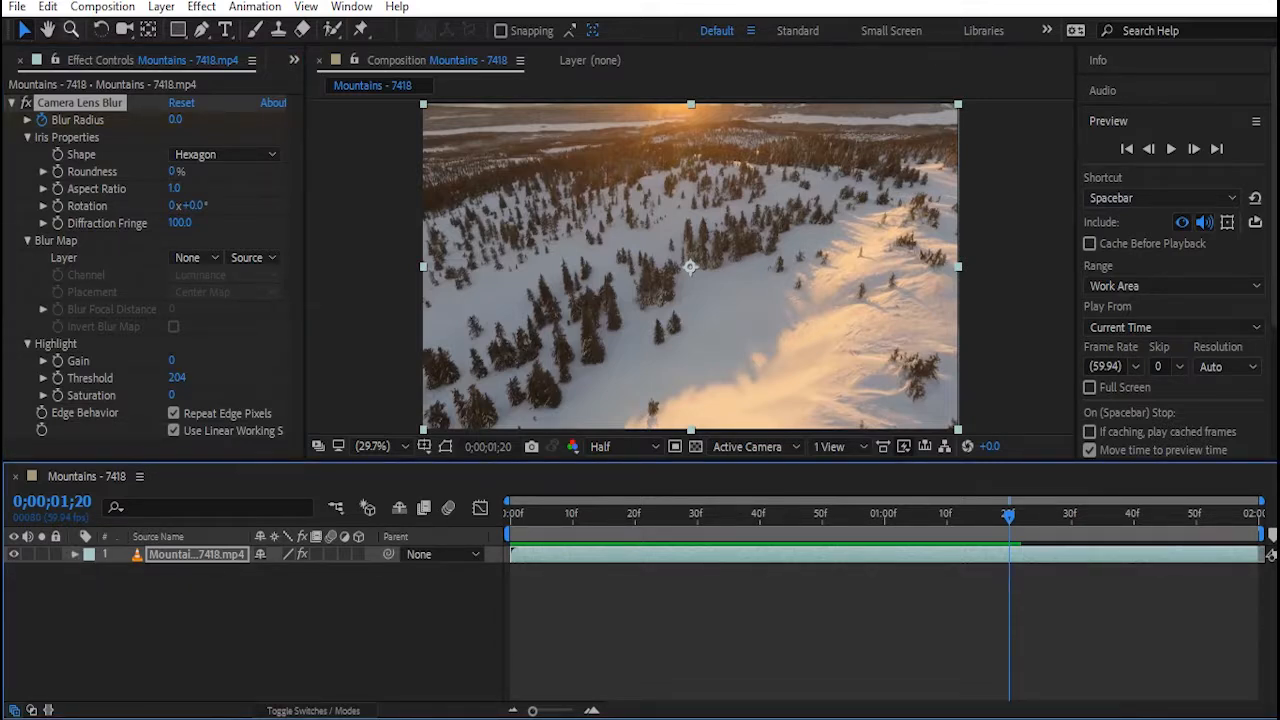
# Try the Hand and Zoom tools on the composition view and restore the magnification to Fit up to 100%.
pyautogui.click(48, 29)
pyautogui.moveTo(690, 267)
pyautogui.mouseDown()
pyautogui.moveTo(626, 317)
pyautogui.moveTo(623, 266)
pyautogui.moveTo(717, 266)
pyautogui.moveTo(731, 331)
pyautogui.moveTo(761, 259)
pyautogui.moveTo(667, 325)
pyautogui.moveTo(658, 265)
pyautogui.moveTo(724, 259)
pyautogui.moveTo(699, 246)
pyautogui.moveTo(641, 291)
pyautogui.moveTo(651, 259)
pyautogui.moveTo(682, 277)
pyautogui.mouseUp()
pyautogui.doubleClick(71, 29)
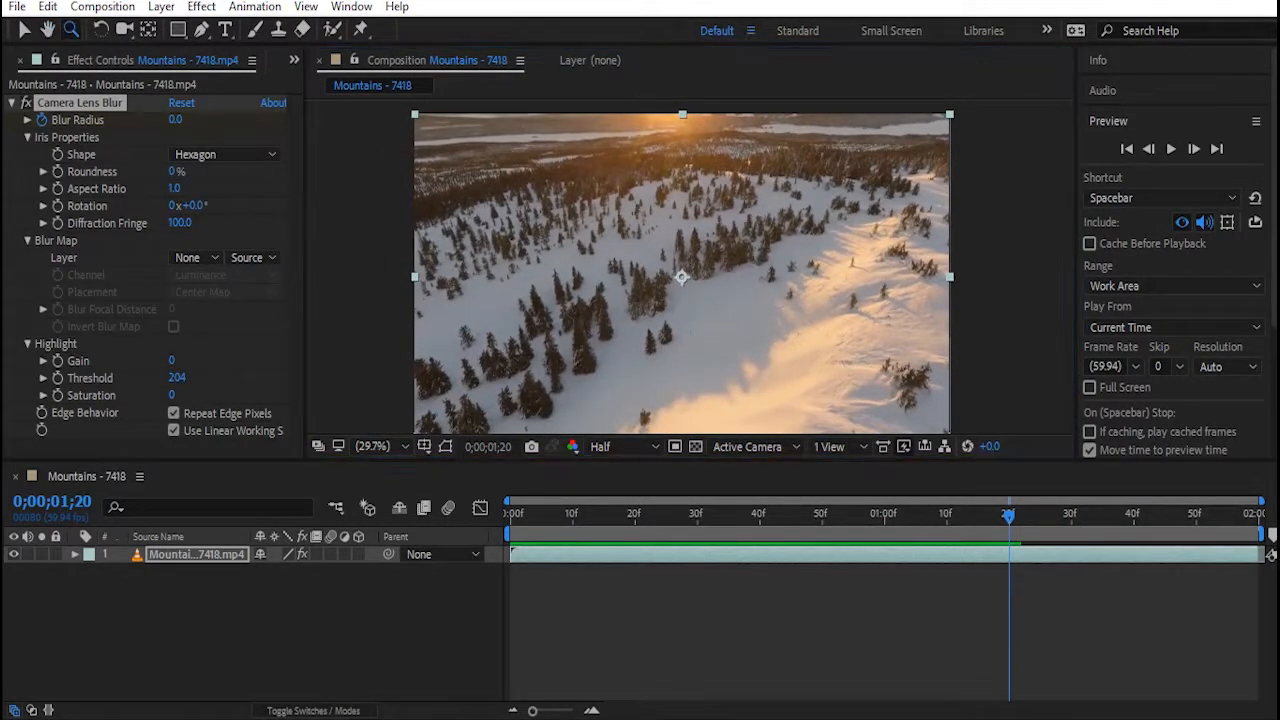
pyautogui.click(865, 273)
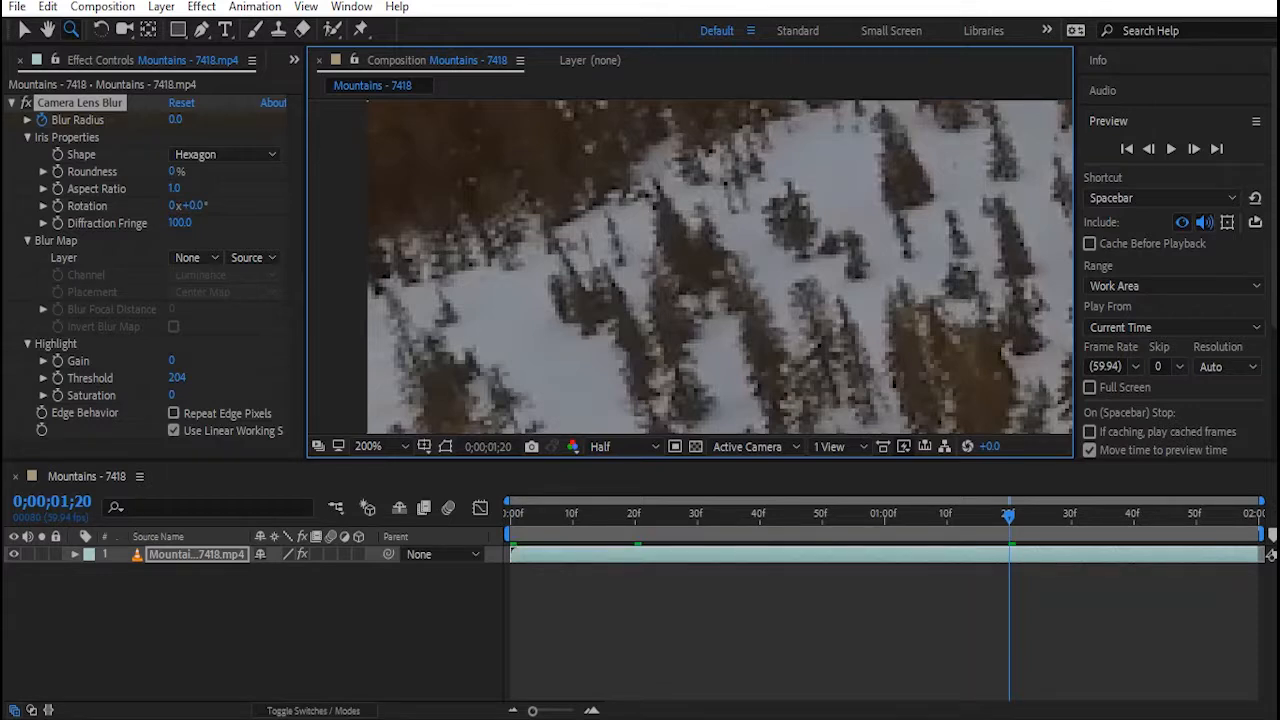
pyautogui.click(173, 413)
pyautogui.rightClick(401, 270)
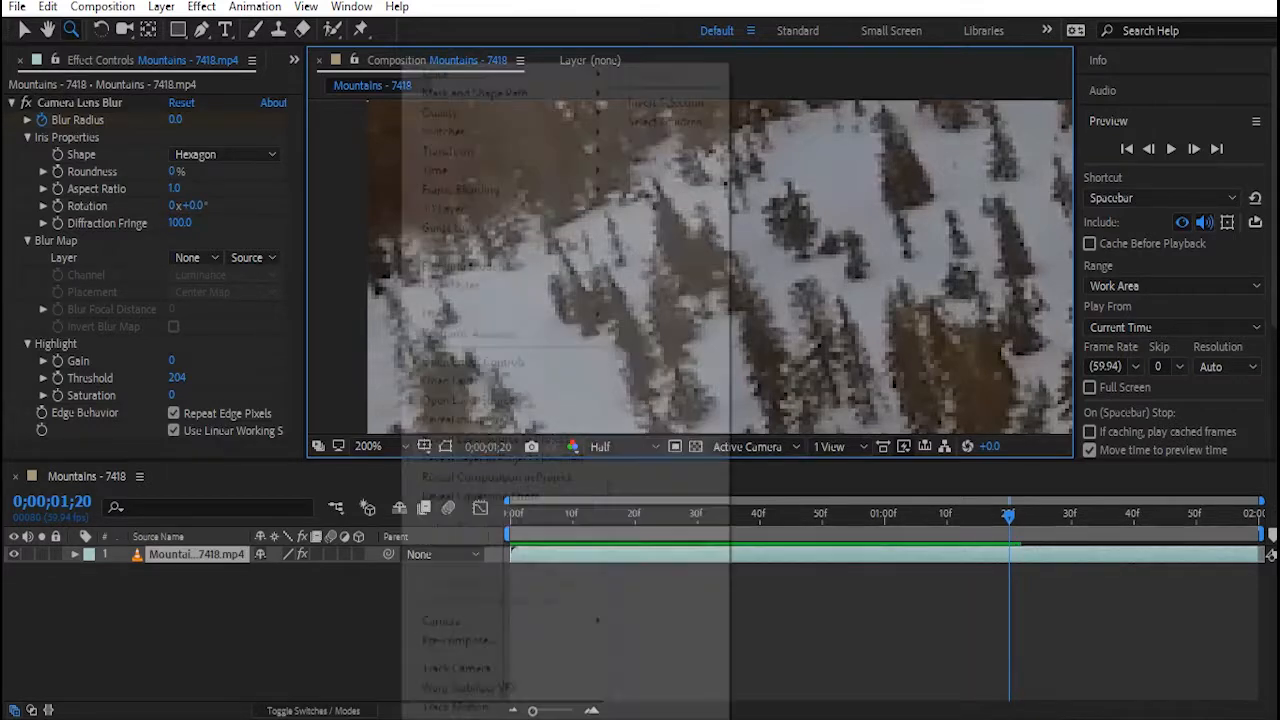
pyautogui.press('Escape')
pyautogui.press('w')
pyautogui.click(381, 446)
pyautogui.click(416, 103)
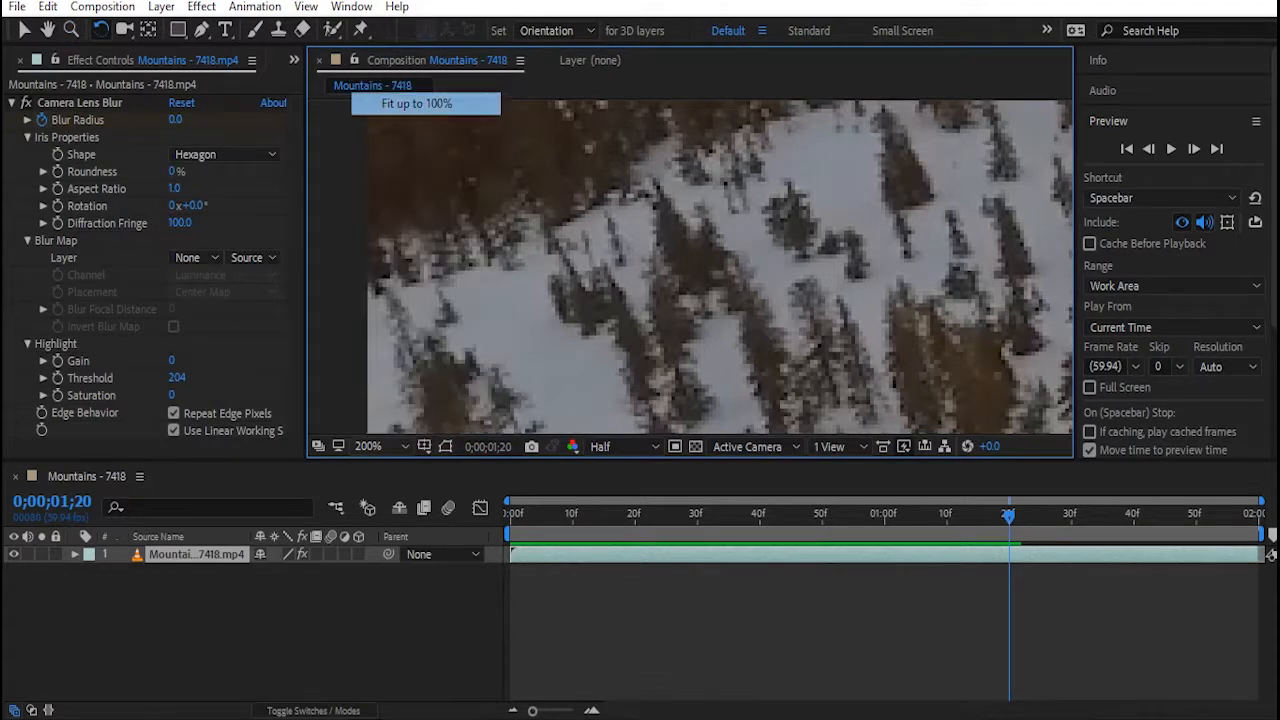
# Rotate the mountain layer slightly counter-clockwise with the Rotation tool, switch to the Pan Behind tool, and reselect the layer.
pyautogui.moveTo(820, 267)
pyautogui.mouseDown()
pyautogui.moveTo(761, 376)
pyautogui.moveTo(570, 318)
pyautogui.moveTo(810, 318)
pyautogui.moveTo(820, 266)
pyautogui.mouseUp()
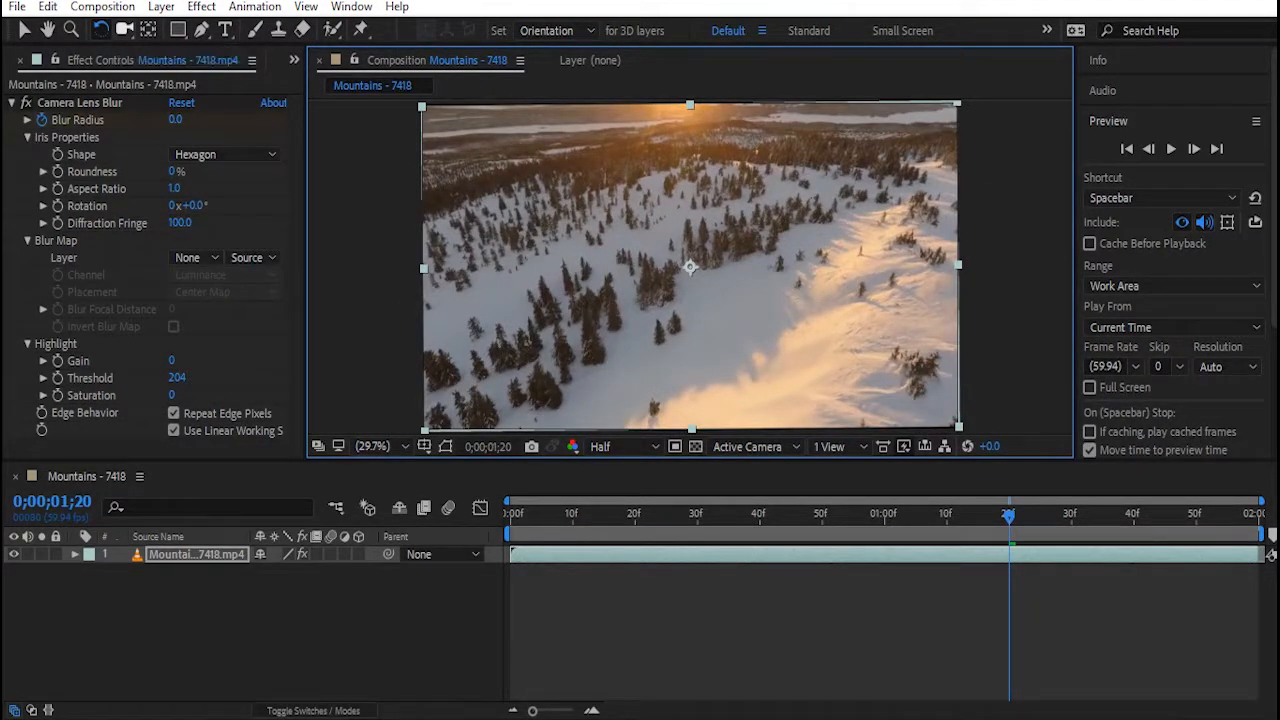
pyautogui.click(124, 29)
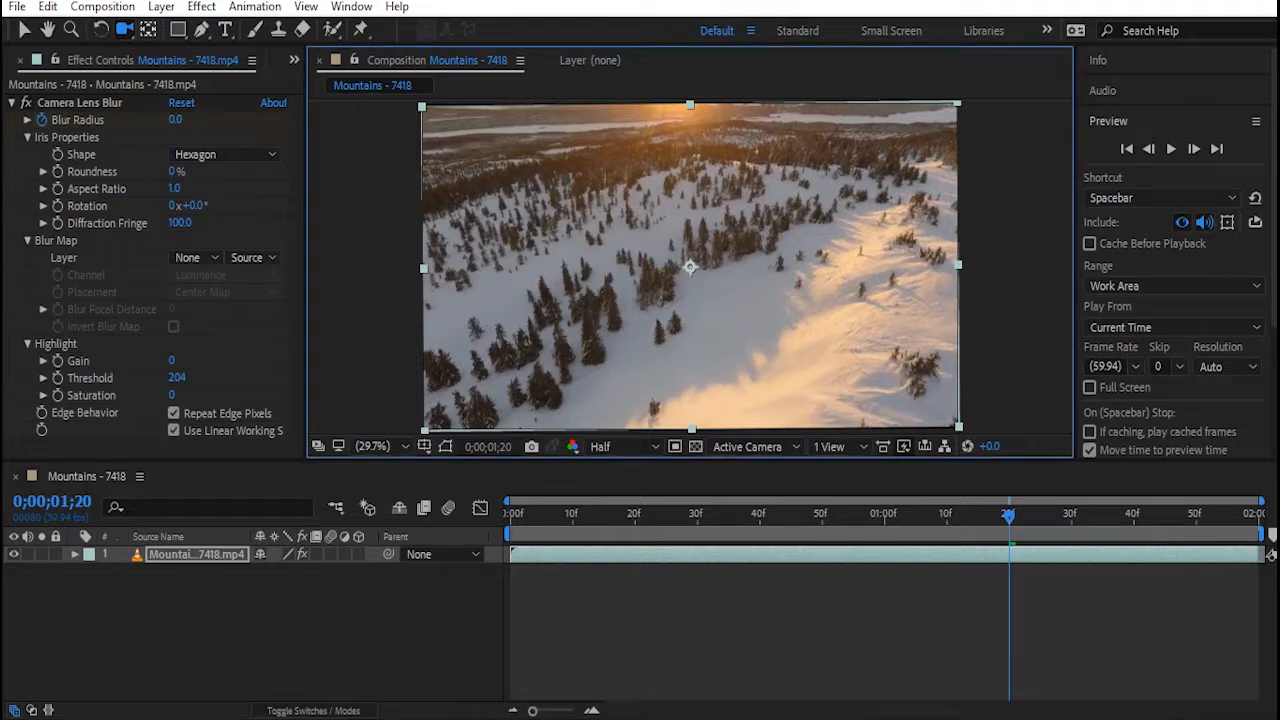
pyautogui.click(148, 28)
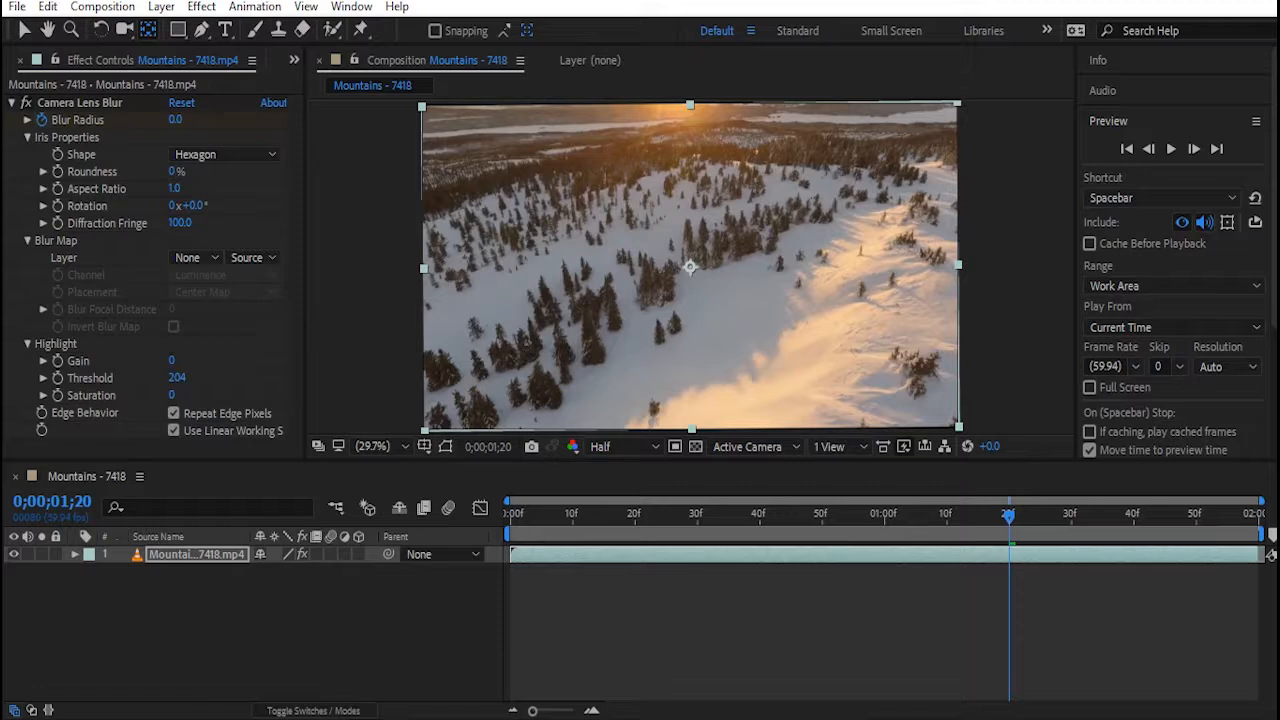
pyautogui.click(196, 610)
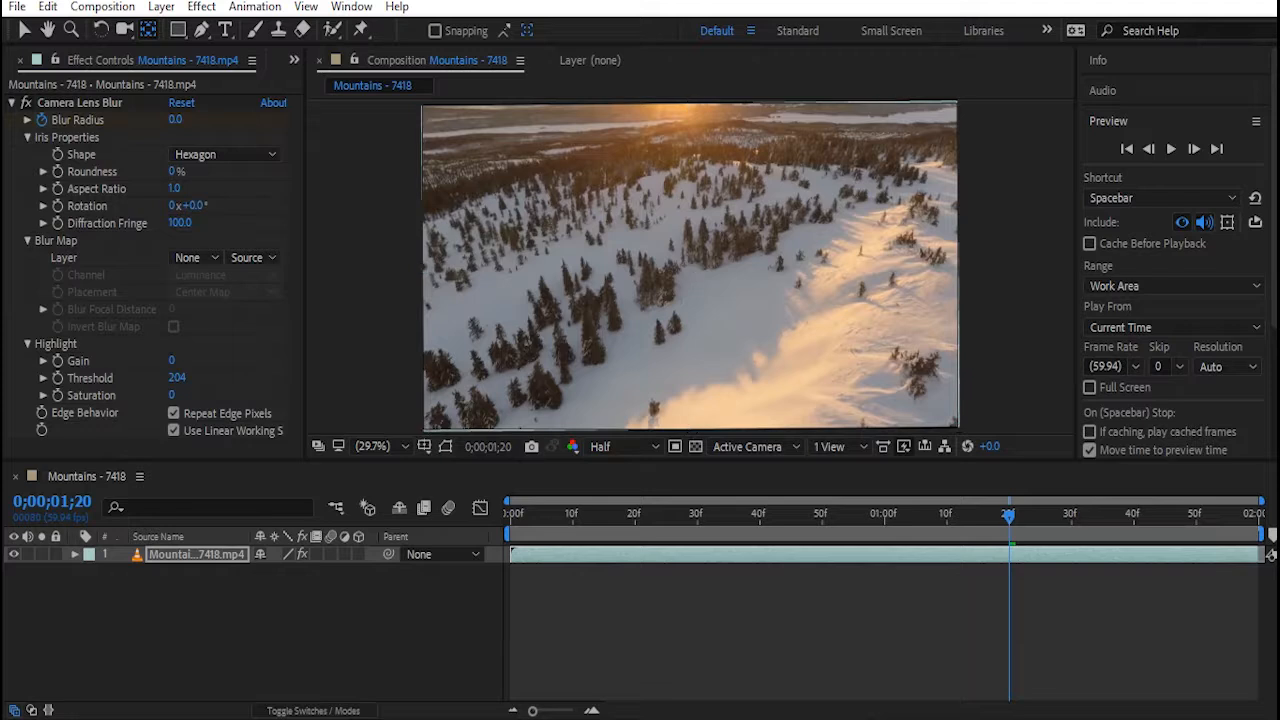
pyautogui.click(196, 554)
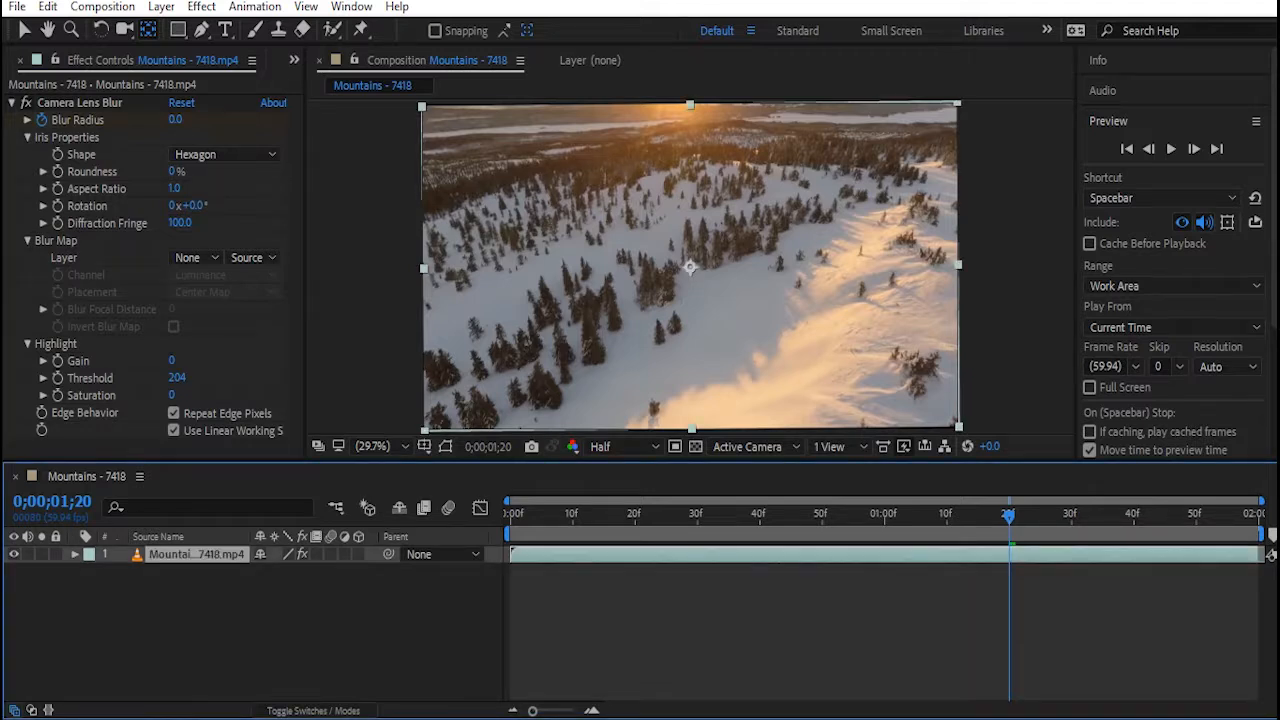
pyautogui.click(175, 119)
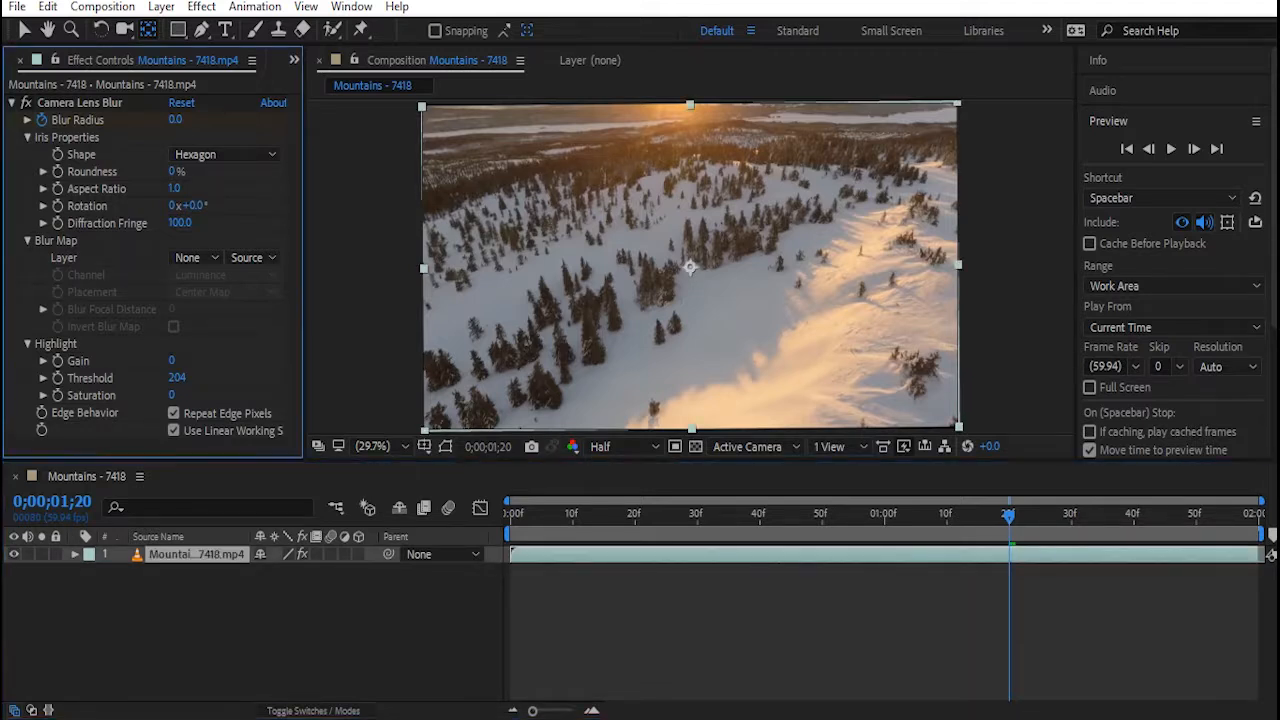
# Import the image enlogar-3033957_1920.jpg from the Raw_Material folder into the project as footage.
pyautogui.click(294, 60)
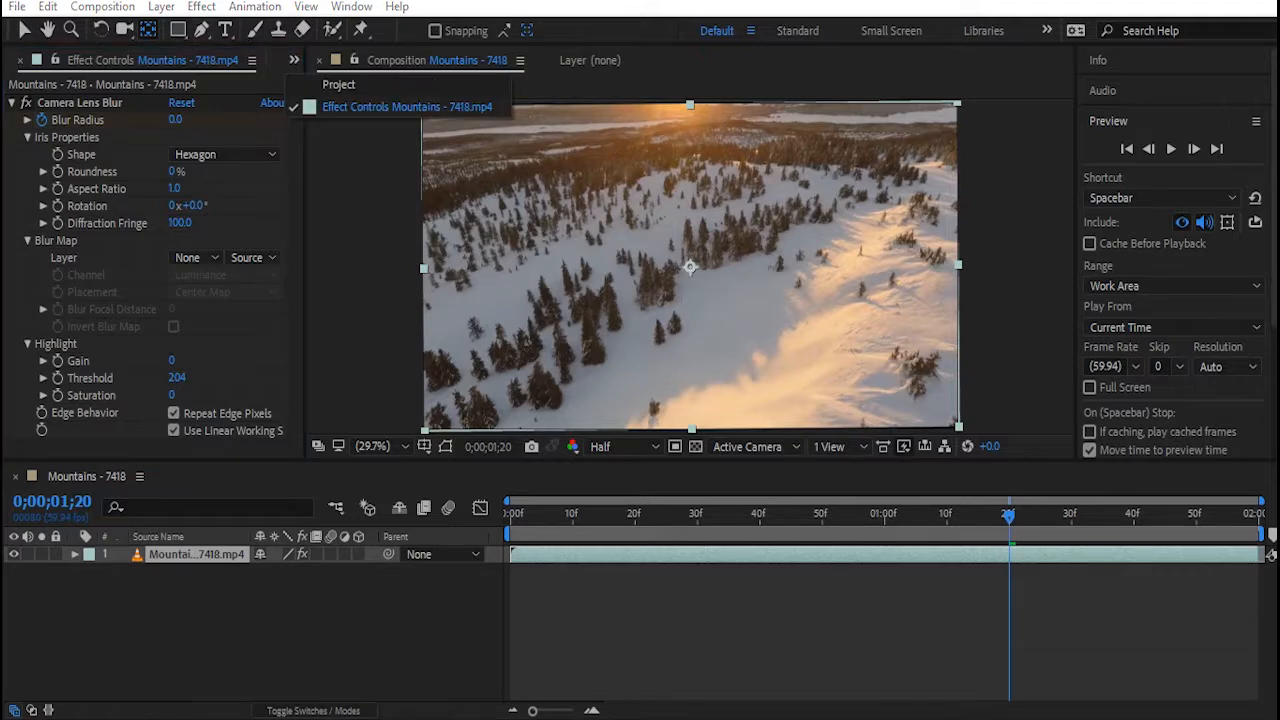
pyautogui.click(338, 84)
pyautogui.rightClick(100, 331)
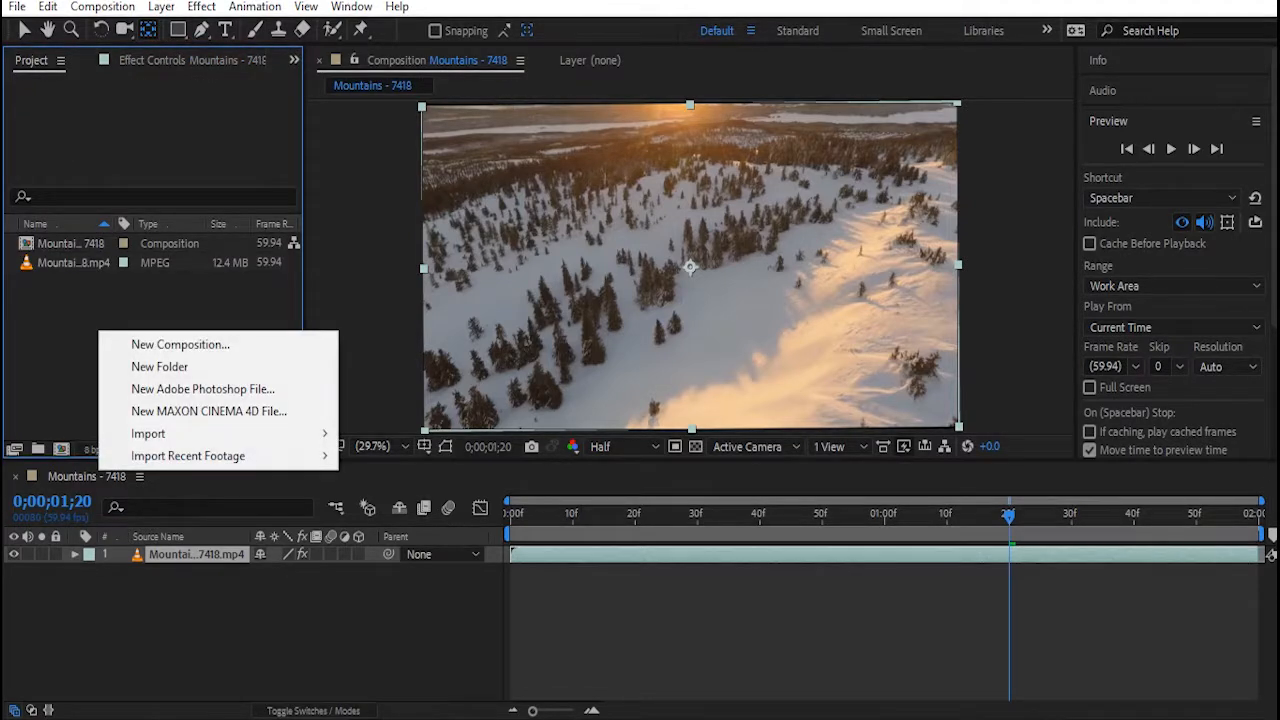
pyautogui.moveTo(230, 433)
pyautogui.click(380, 432)
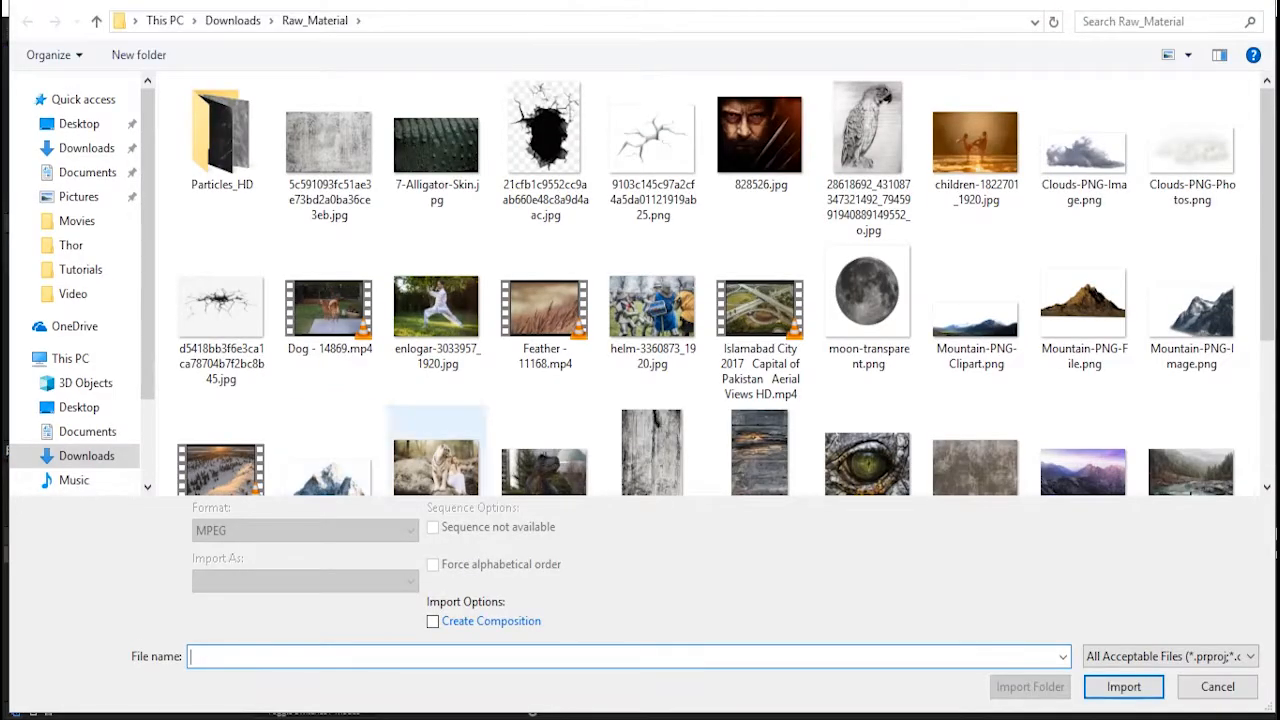
pyautogui.click(436, 310)
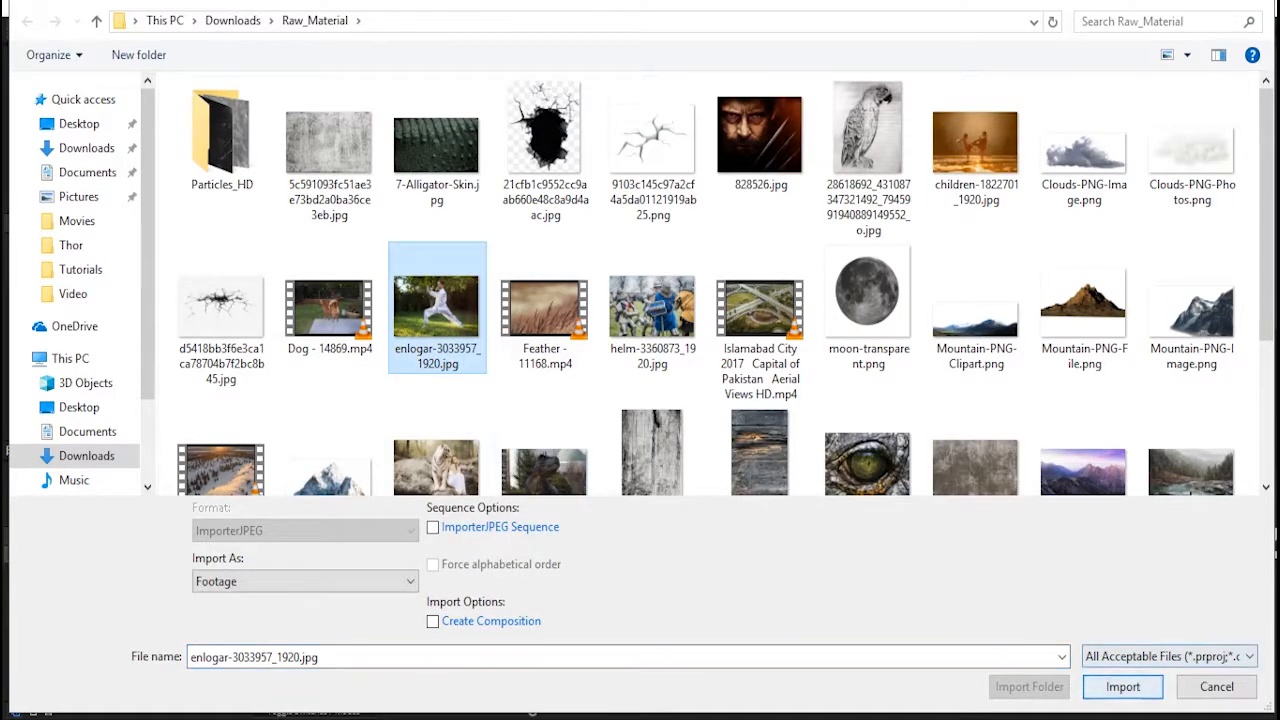
pyautogui.click(1123, 686)
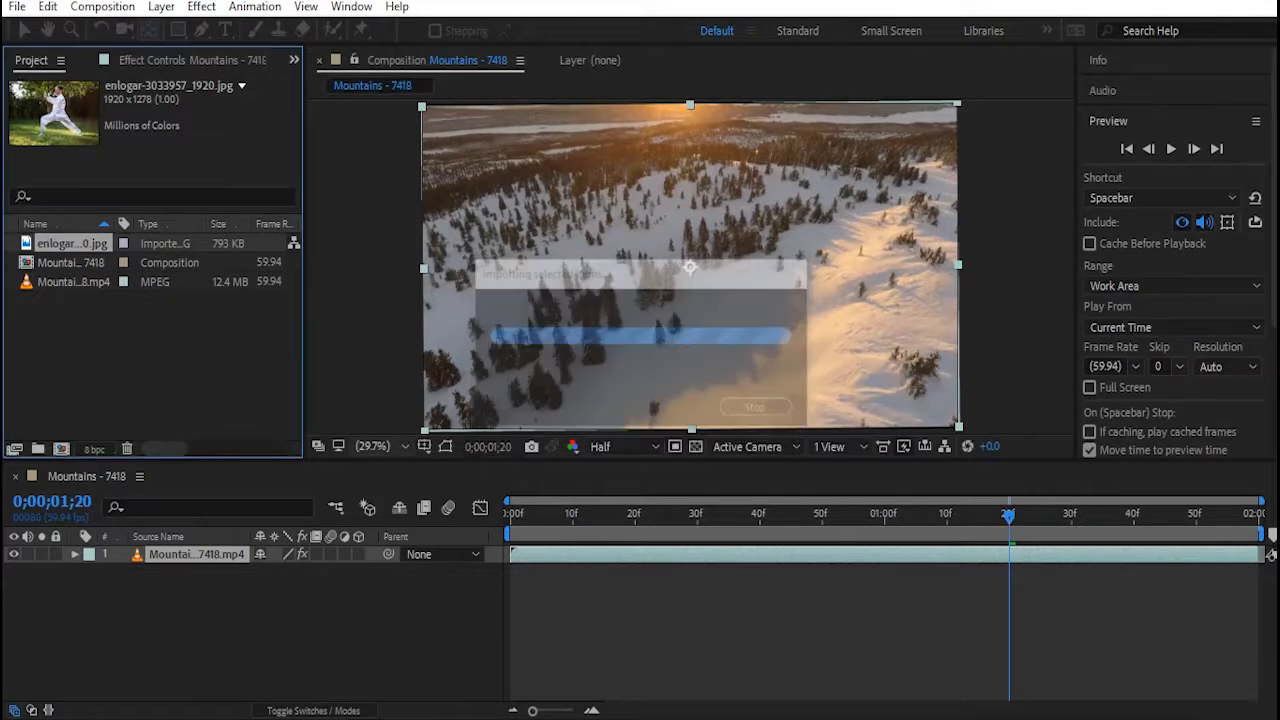
# Place the enlogar image above the mountain layer, scaled down to about half the frame width in the composition's upper-right area.
pyautogui.click(180, 555)
pyautogui.moveTo(172, 557); pyautogui.dragTo(174, 547)
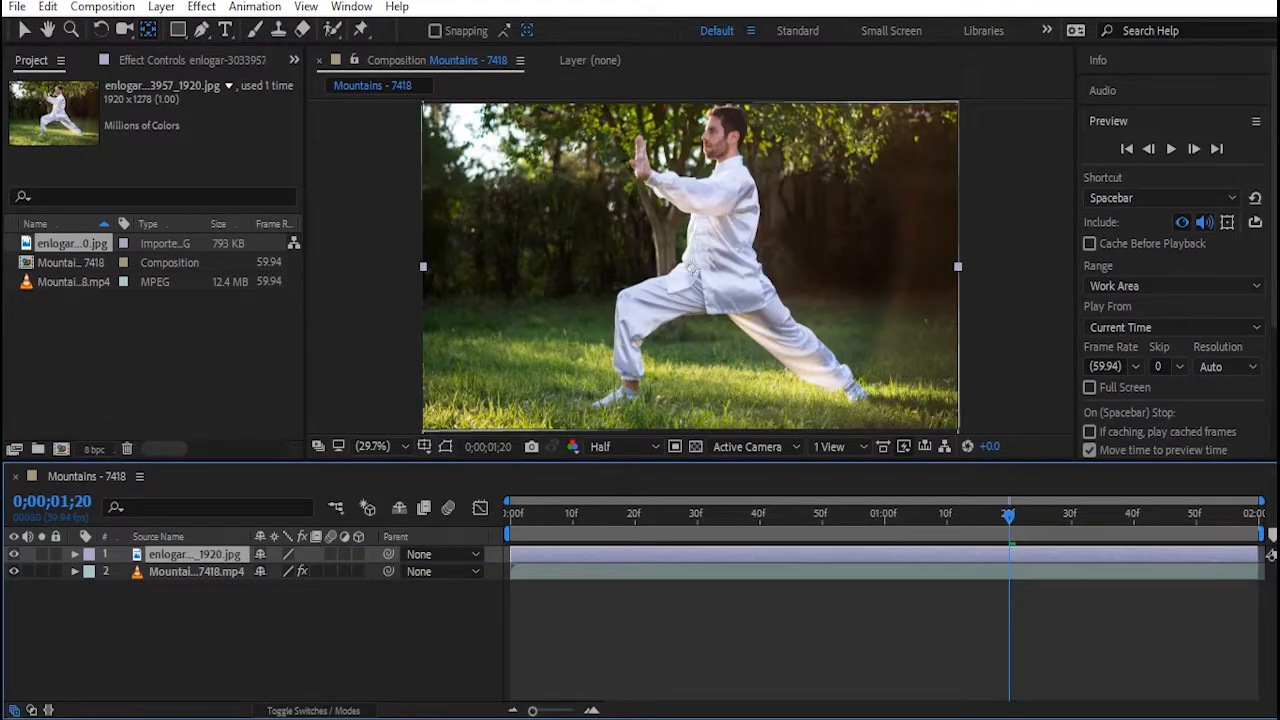
pyautogui.click(24, 30)
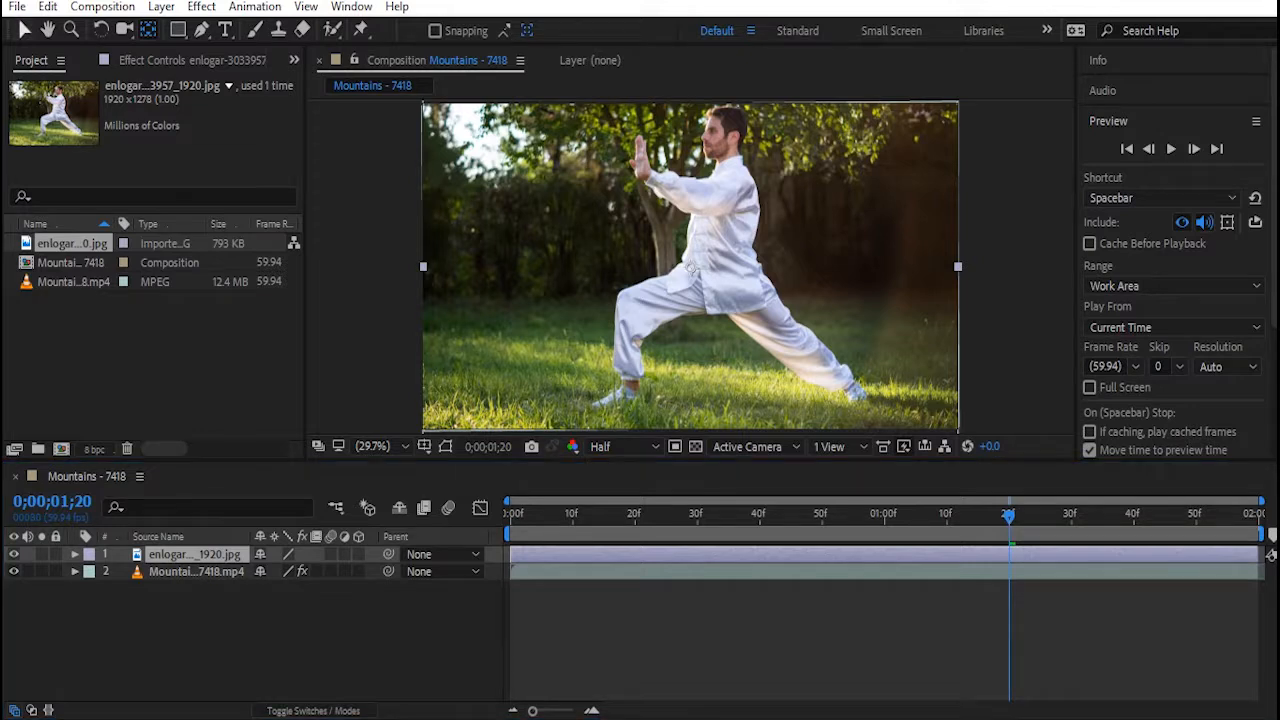
pyautogui.scroll(-2, 690, 266)
pyautogui.moveTo(840, 373); pyautogui.dragTo(768, 315)
pyautogui.scroll(2, 690, 266)
pyautogui.moveTo(690, 266); pyautogui.dragTo(804, 225)
# Create a new adjustment layer at the top of the Mountains - 7418 composition.
pyautogui.rightClick(180, 613)
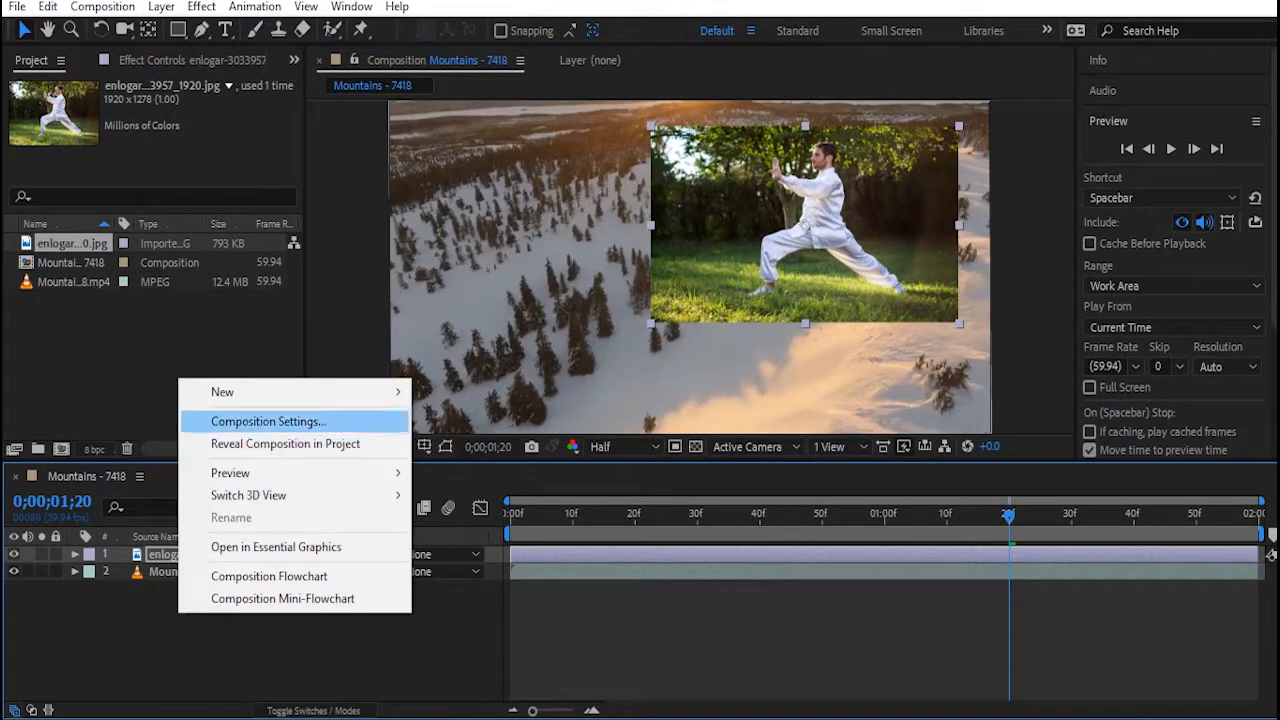
pyautogui.moveTo(260, 392)
pyautogui.click(482, 555)
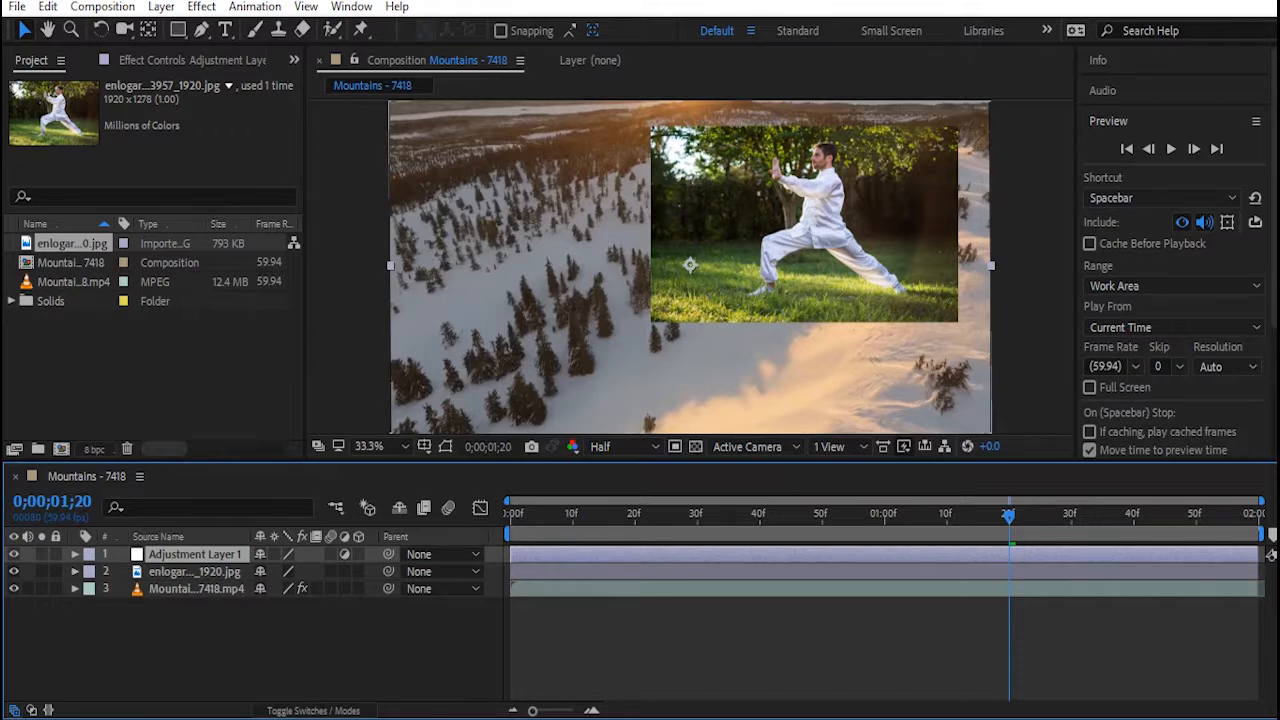
# Apply the Curves effect to the adjustment layer and shape the RGB curve into an S with raised highlights and lowered shadows.
pyautogui.click(201, 6)
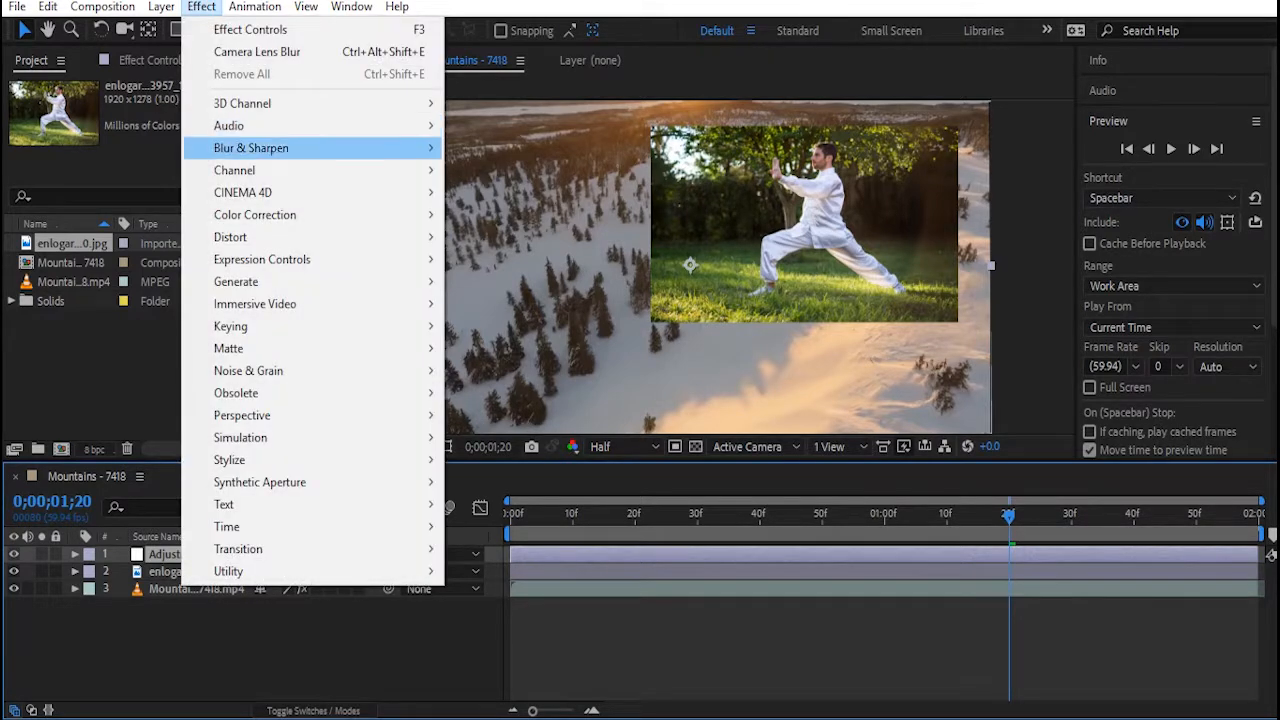
pyautogui.moveTo(300, 214)
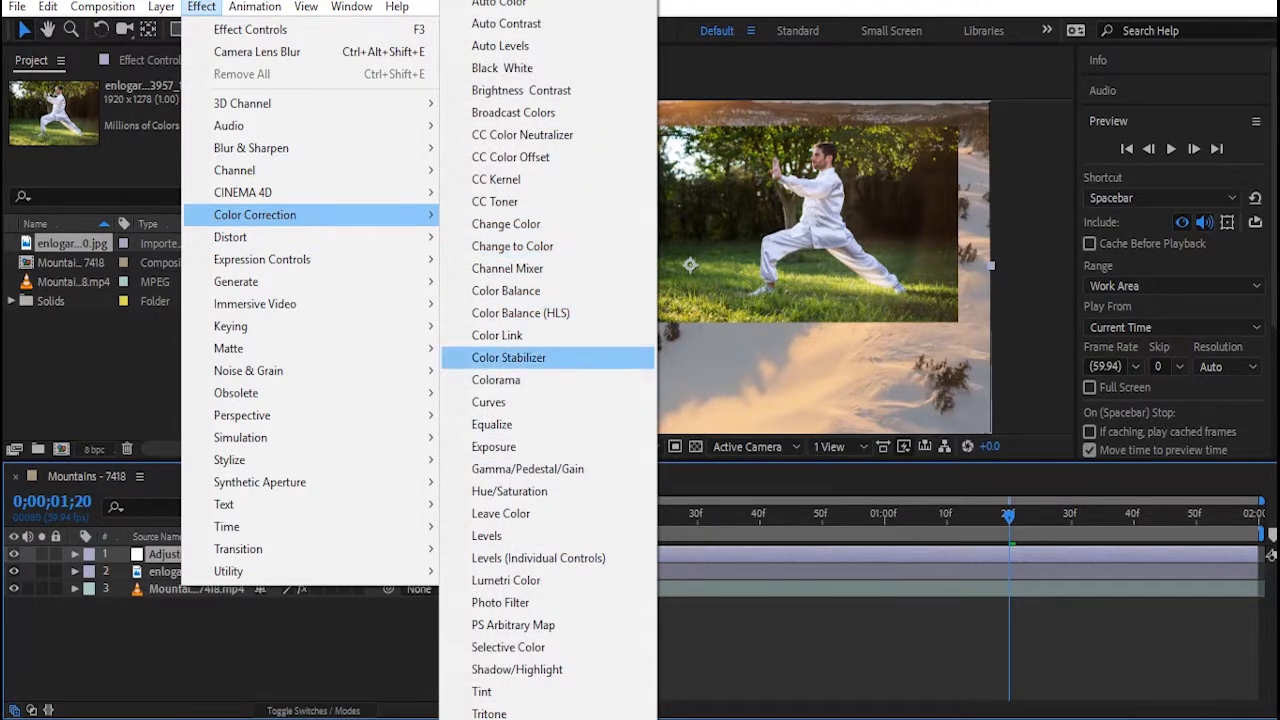
pyautogui.click(488, 402)
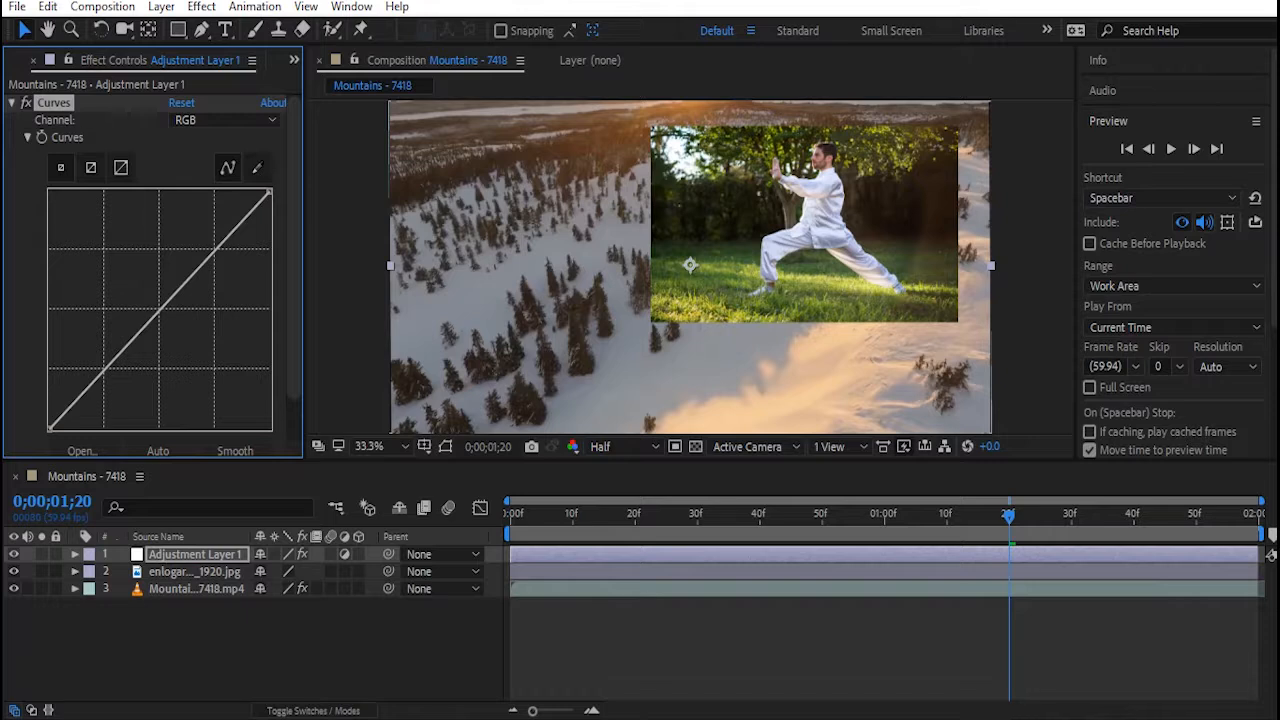
pyautogui.moveTo(193, 275); pyautogui.dragTo(193, 240)
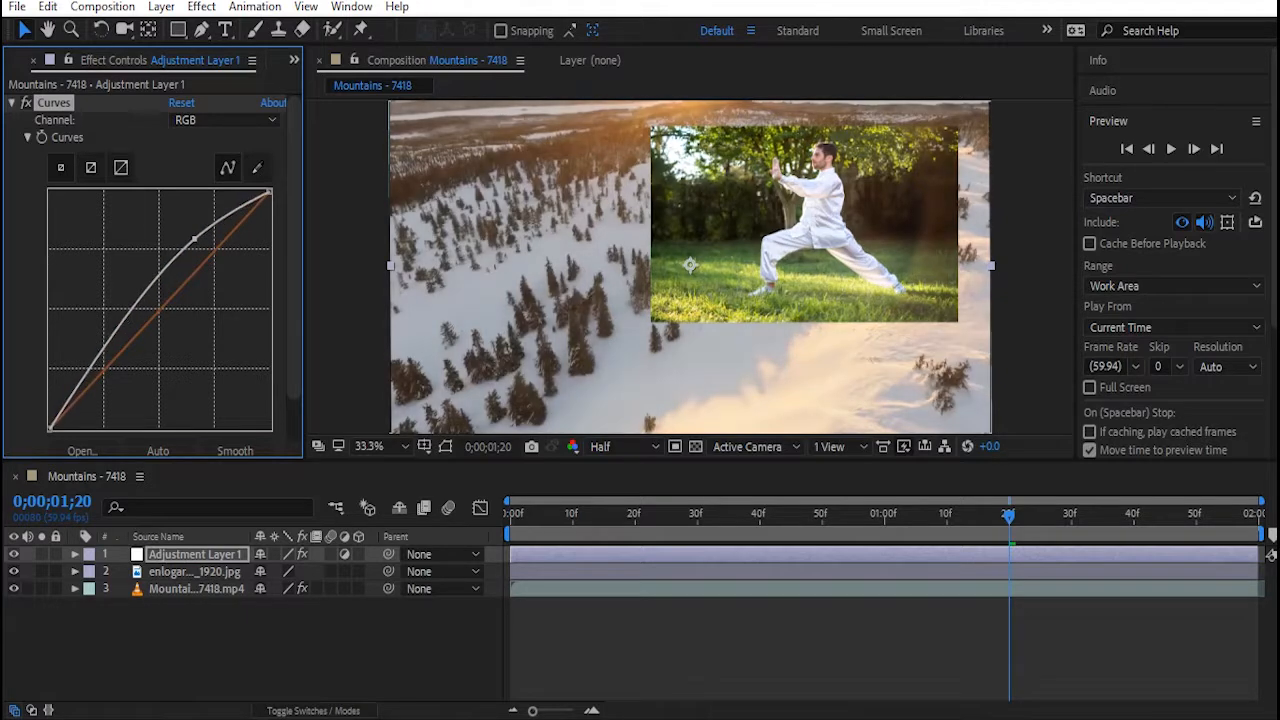
pyautogui.moveTo(141, 300); pyautogui.dragTo(141, 352)
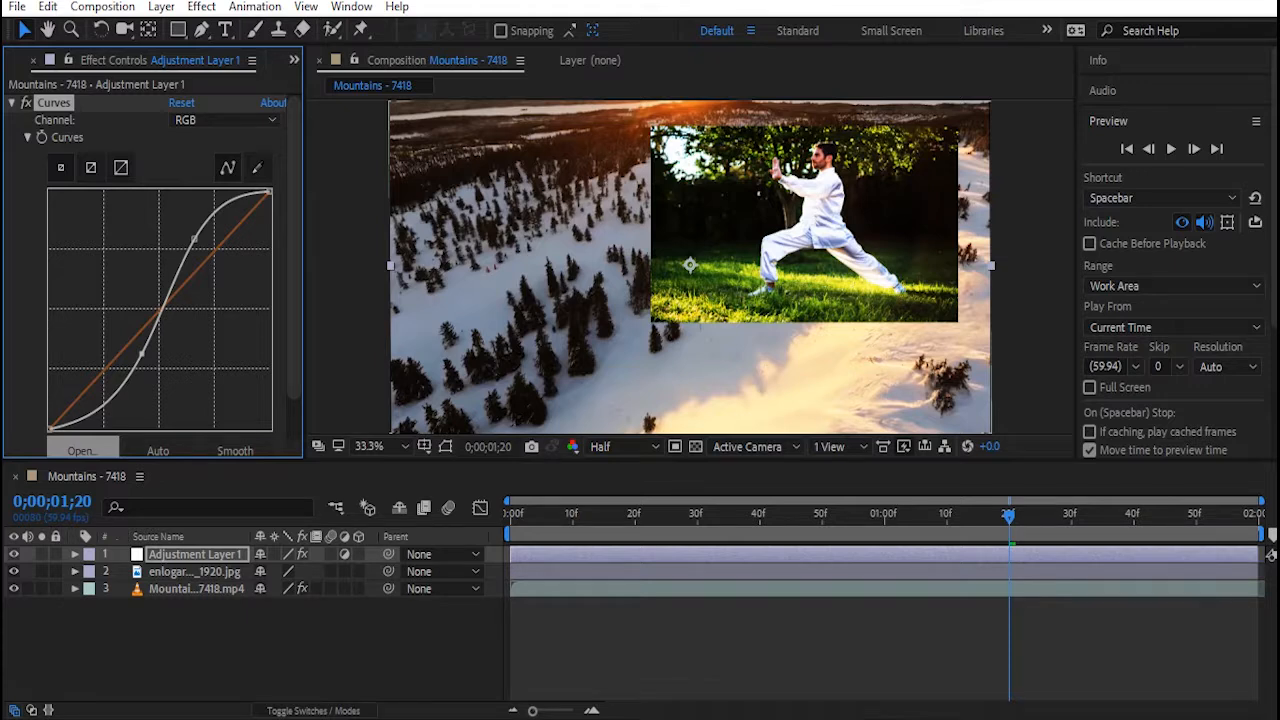
# Toggle the adjustment layer's visibility off and on to compare the composition with and without the Curves correction.
pyautogui.click(14, 554)
pyautogui.click(14, 554)
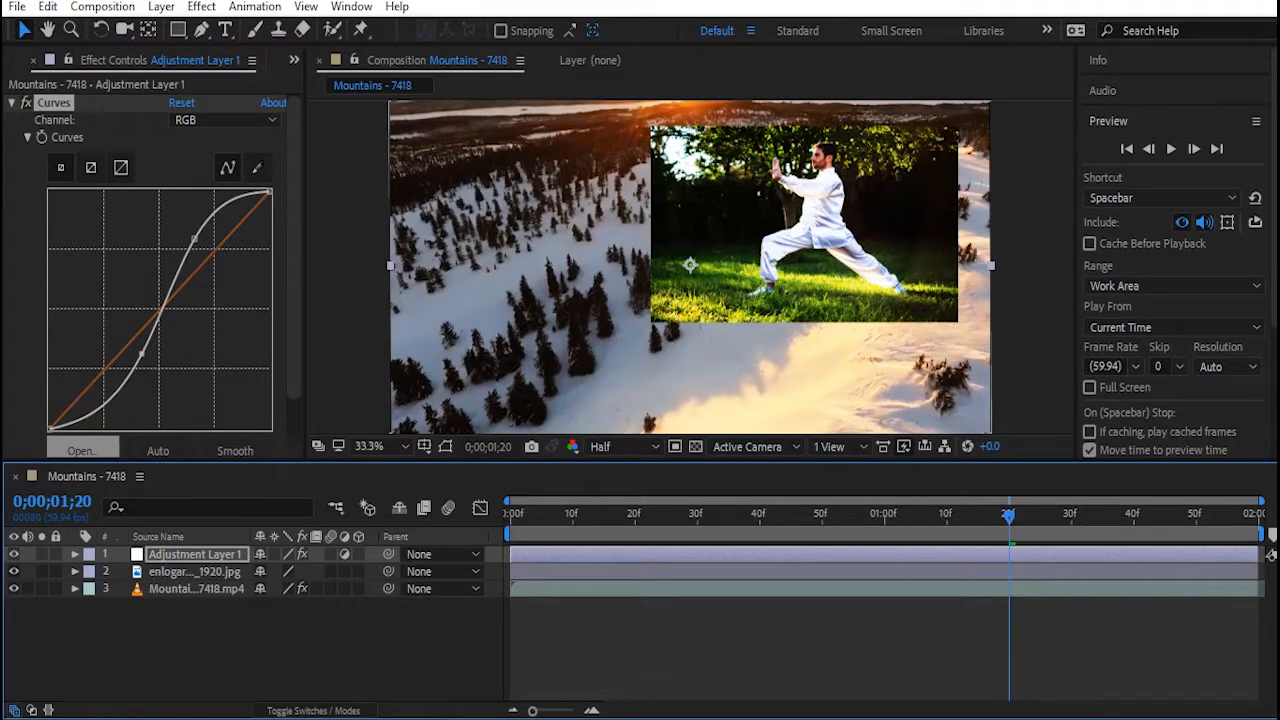
pyautogui.click(14, 554)
pyautogui.click(14, 554)
# Try the adjustment layer between the image and mountain layers, toggling its visibility to compare which layers it affects.
pyautogui.moveTo(195, 554); pyautogui.dragTo(195, 580)
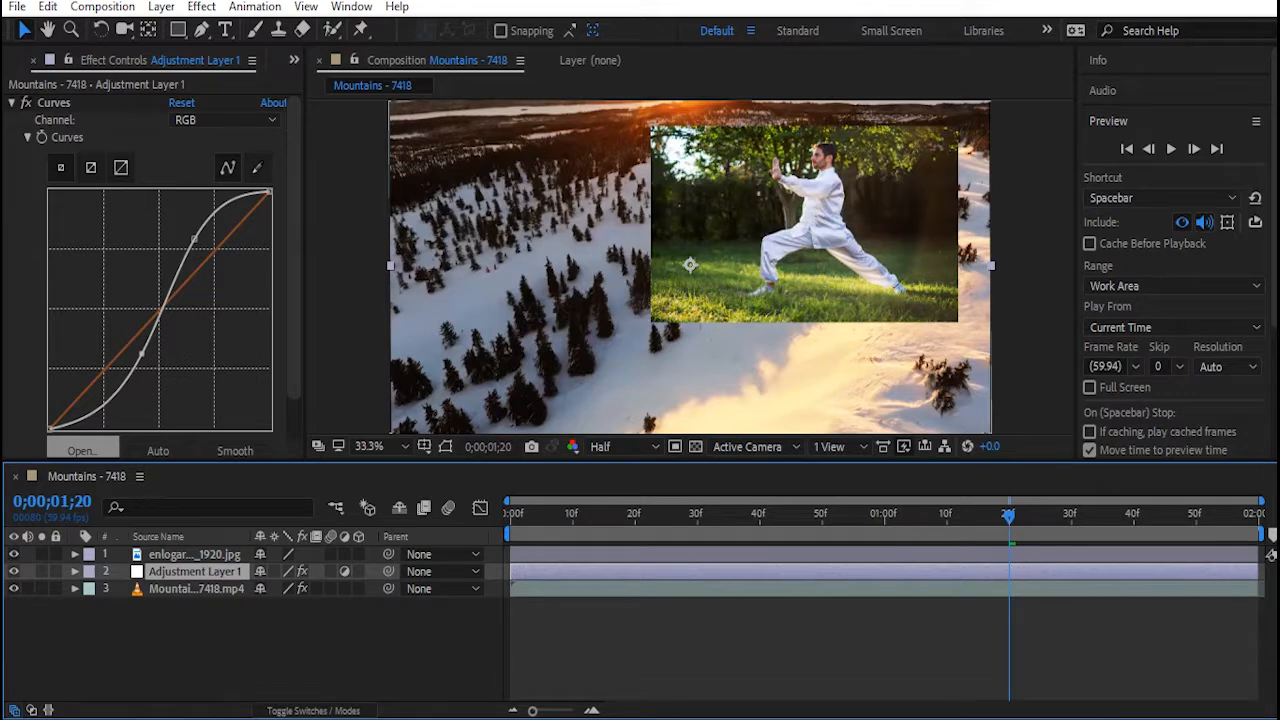
pyautogui.click(14, 571)
pyautogui.click(14, 571)
# Return the adjustment layer to the top of the layer stack and toggle its visibility off and on.
pyautogui.moveTo(195, 571); pyautogui.dragTo(200, 548)
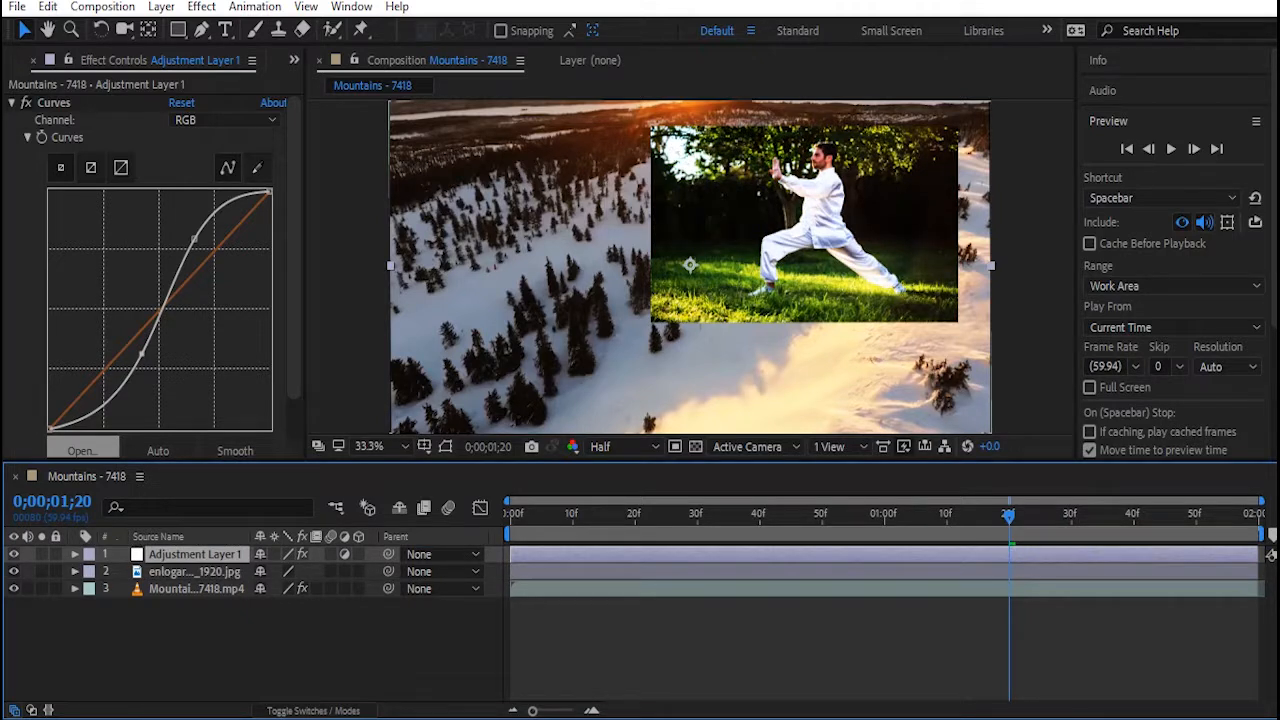
pyautogui.click(14, 554)
pyautogui.click(14, 554)
# Solo the adjustment, image and mountain layers one at a time, unsoloing each, and try the adjustment layer's lock switch.
pyautogui.click(41, 554)
pyautogui.click(41, 554)
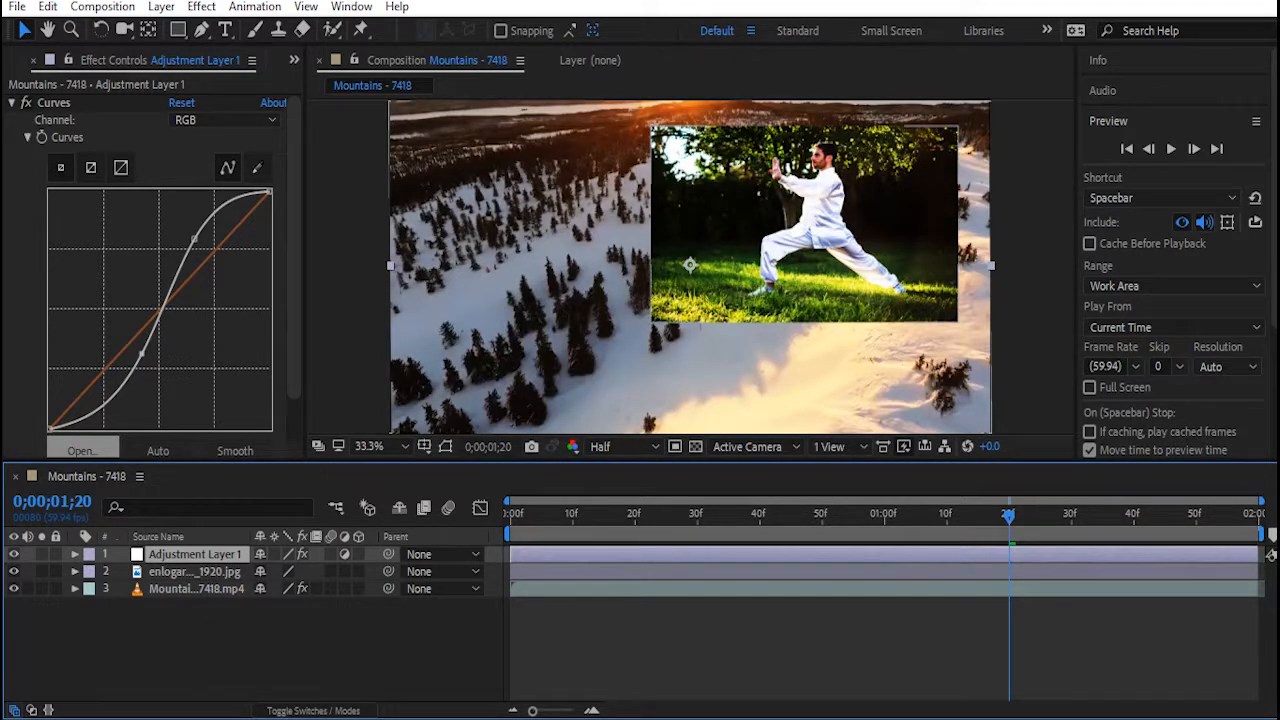
pyautogui.click(41, 571)
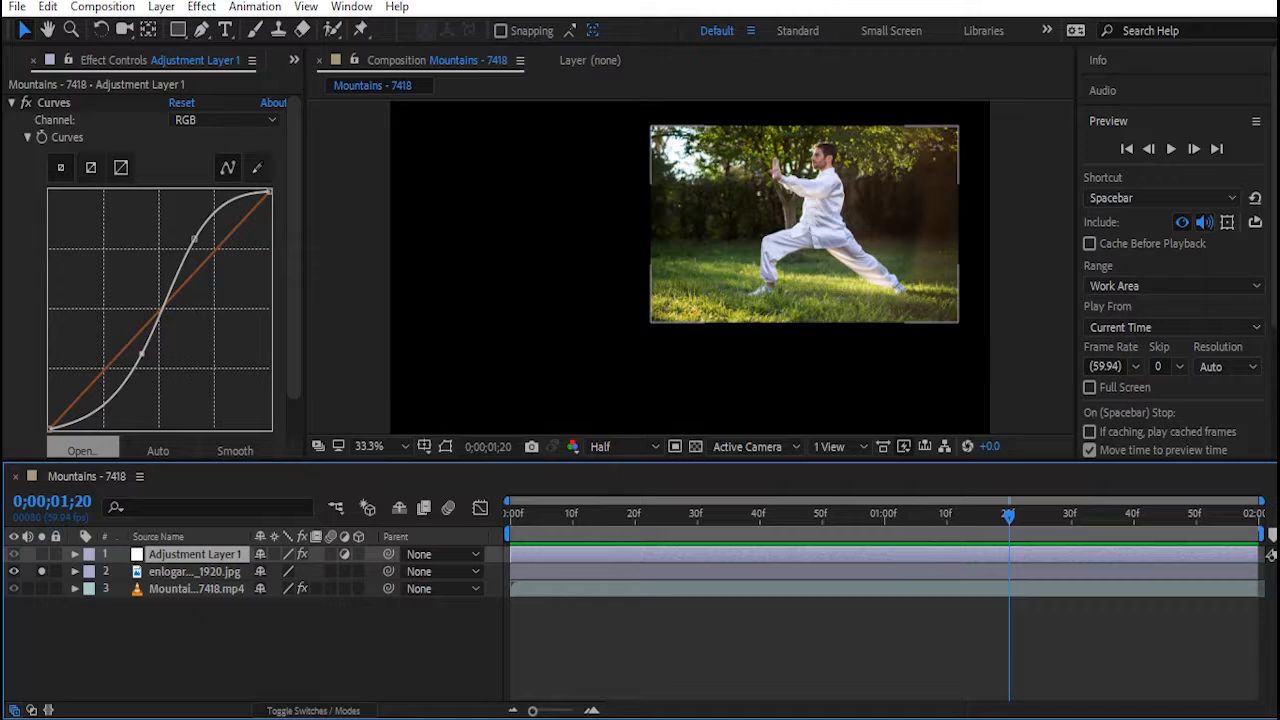
pyautogui.click(41, 571)
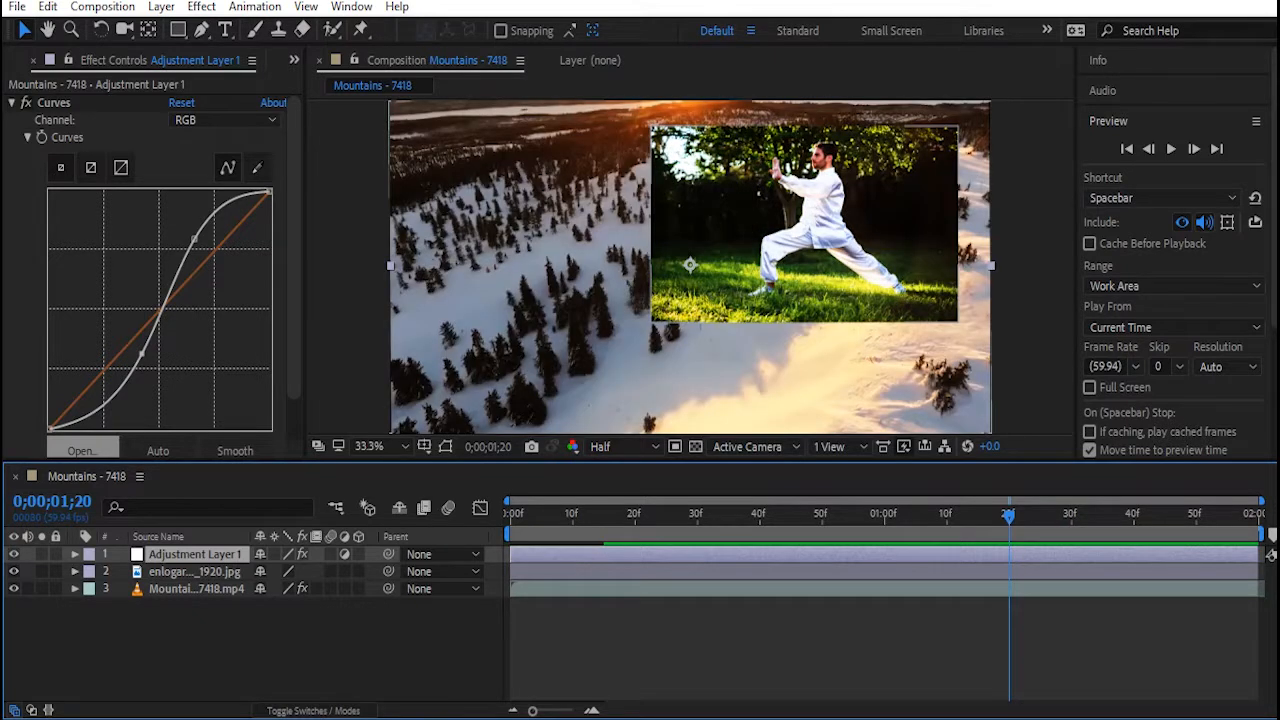
pyautogui.click(41, 588)
pyautogui.click(41, 588)
pyautogui.click(55, 554)
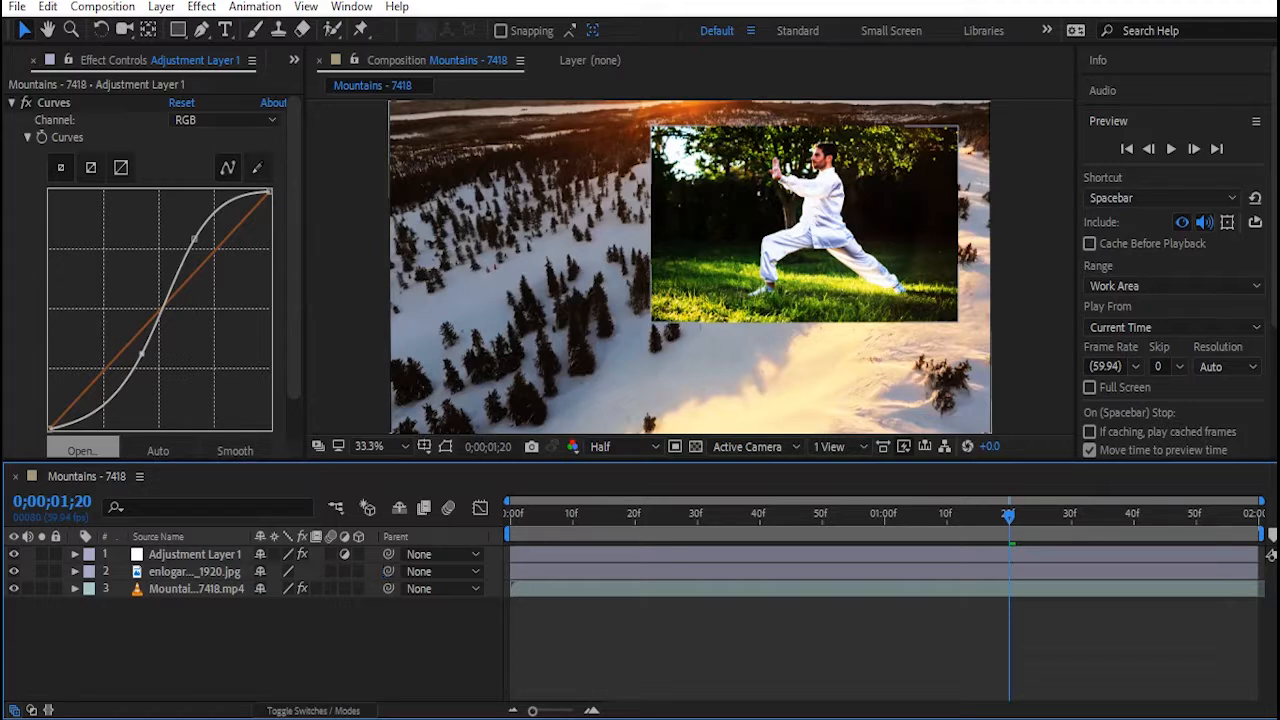
# Parent the enlogar image layer to the mountain layer and shift the mountain layer slightly in the composition.
pyautogui.moveTo(388, 571); pyautogui.dragTo(178, 589)
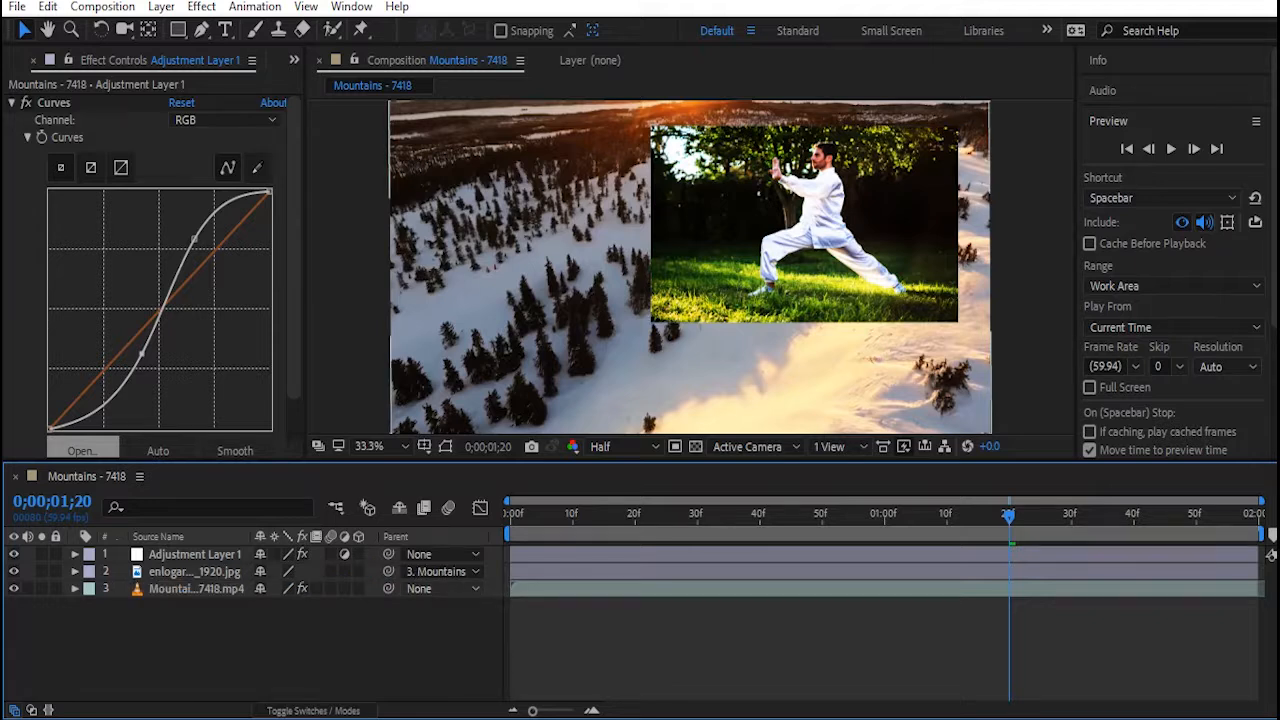
pyautogui.click(196, 588)
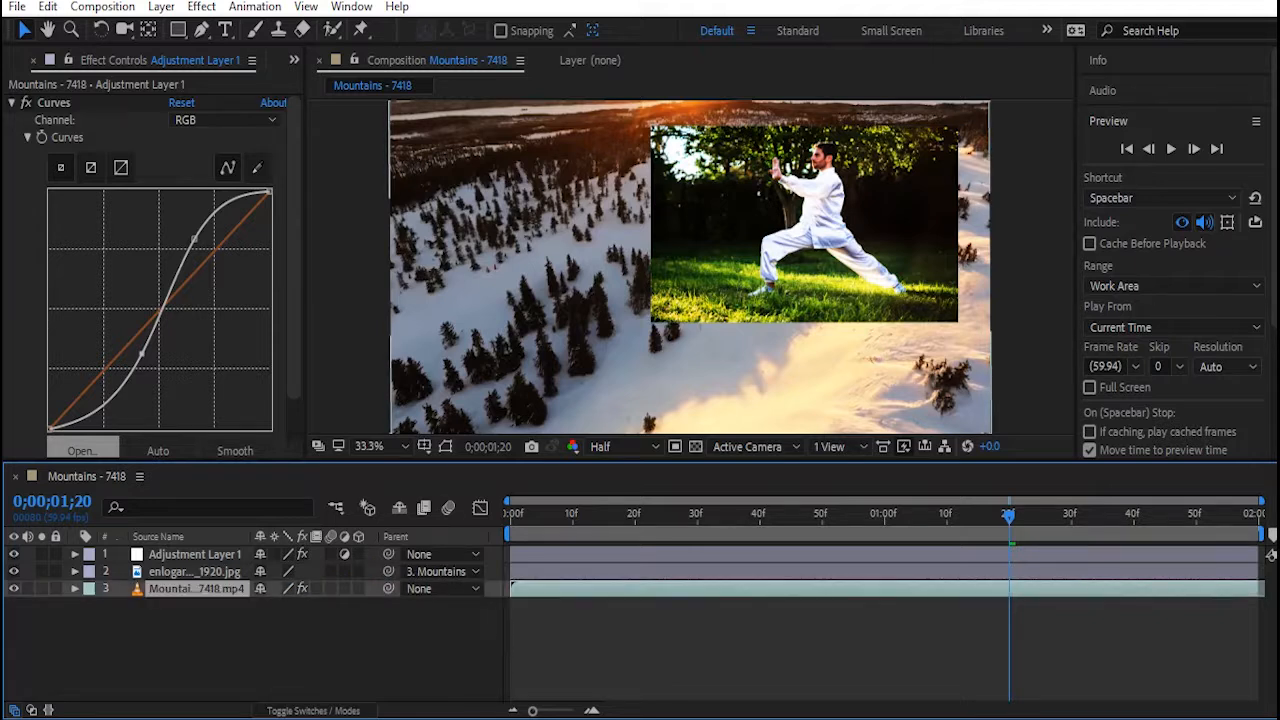
pyautogui.moveTo(560, 300)
pyautogui.mouseDown()
pyautogui.moveTo(490, 319)
pyautogui.moveTo(538, 272)
pyautogui.moveTo(575, 301)
pyautogui.moveTo(538, 327)
pyautogui.moveTo(523, 284)
pyautogui.moveTo(560, 293)
pyautogui.moveTo(568, 306)
pyautogui.moveTo(550, 313)
pyautogui.moveTo(564, 303)
pyautogui.mouseUp()
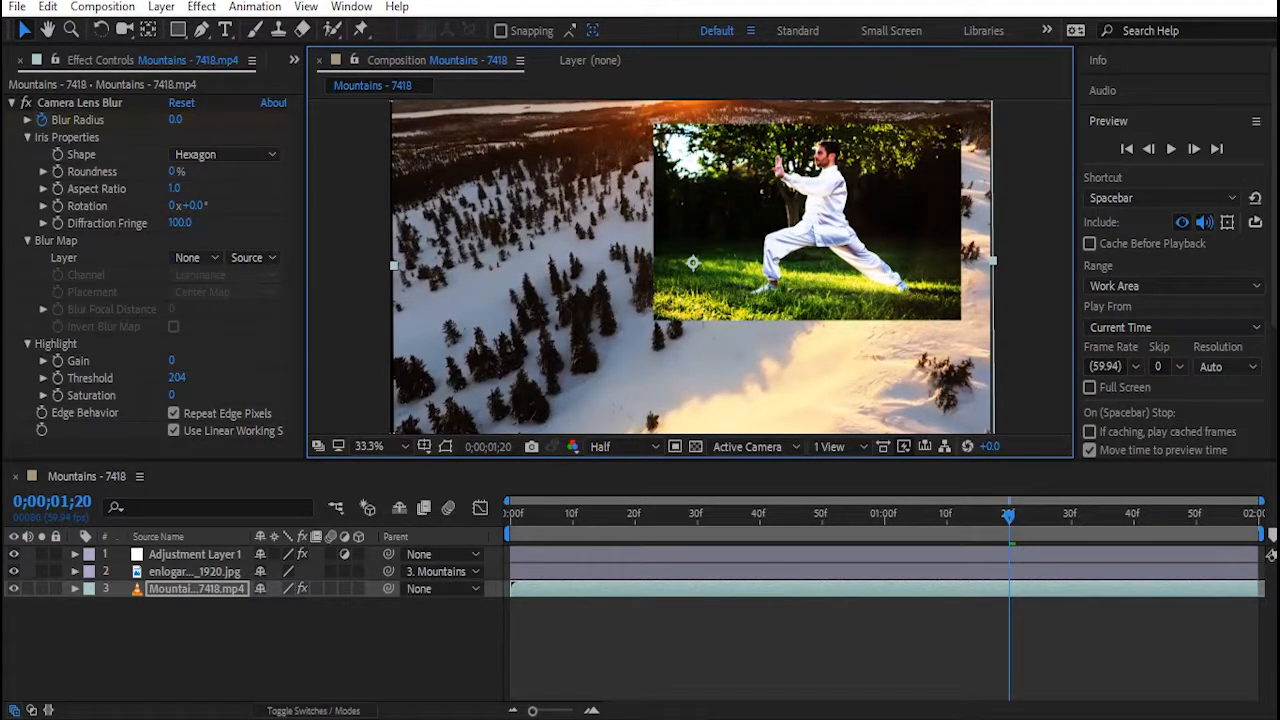
# Try rotating the mountain layer to 1x+8.6° with its parented image, undo the rotation, and collapse the Rotation property.
pyautogui.press('r')
pyautogui.moveTo(285, 605)
pyautogui.mouseDown()
pyautogui.moveTo(320, 605)
pyautogui.moveTo(278, 605)
pyautogui.moveTo(294, 605)
pyautogui.mouseUp()
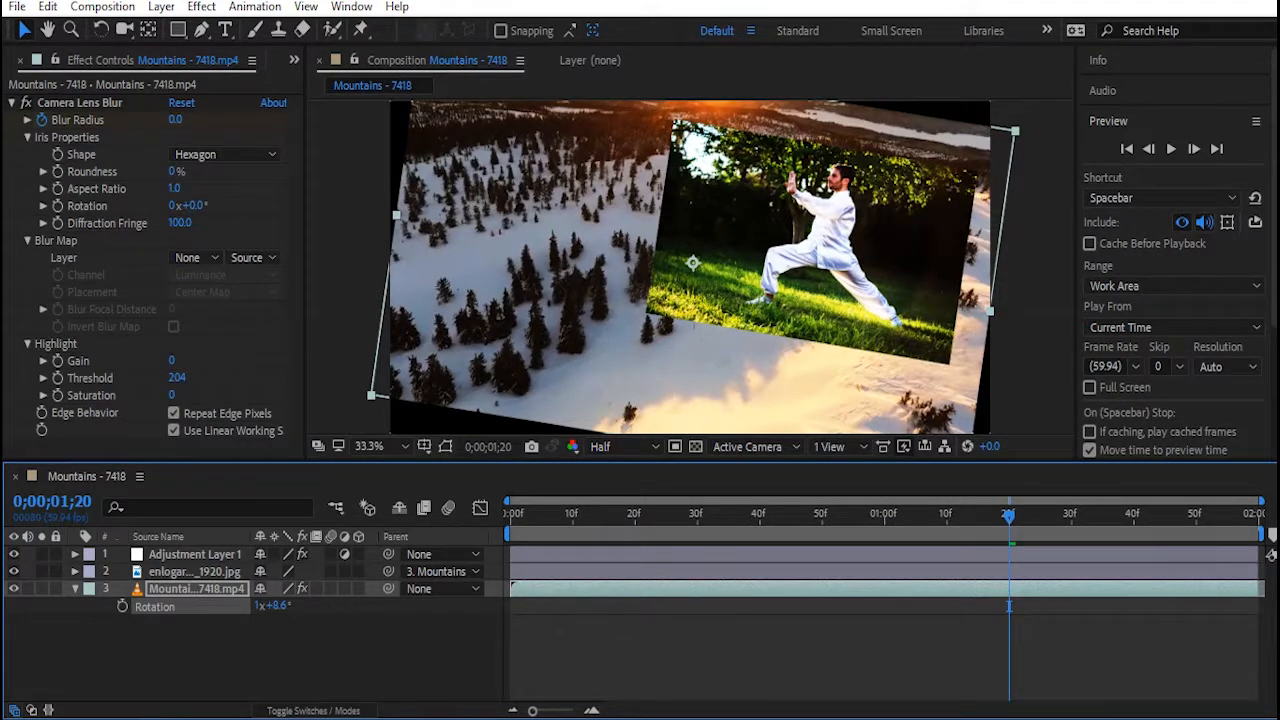
pyautogui.hotkey('ctrl', 'z')
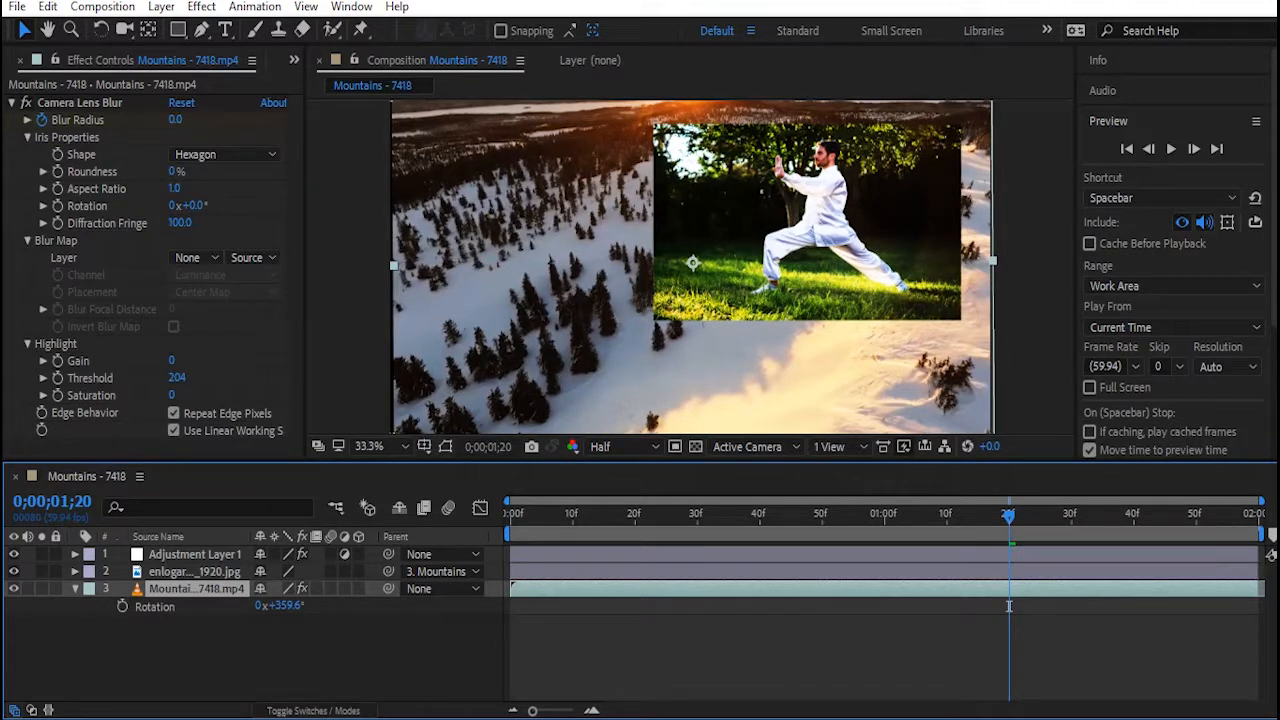
pyautogui.press('r')
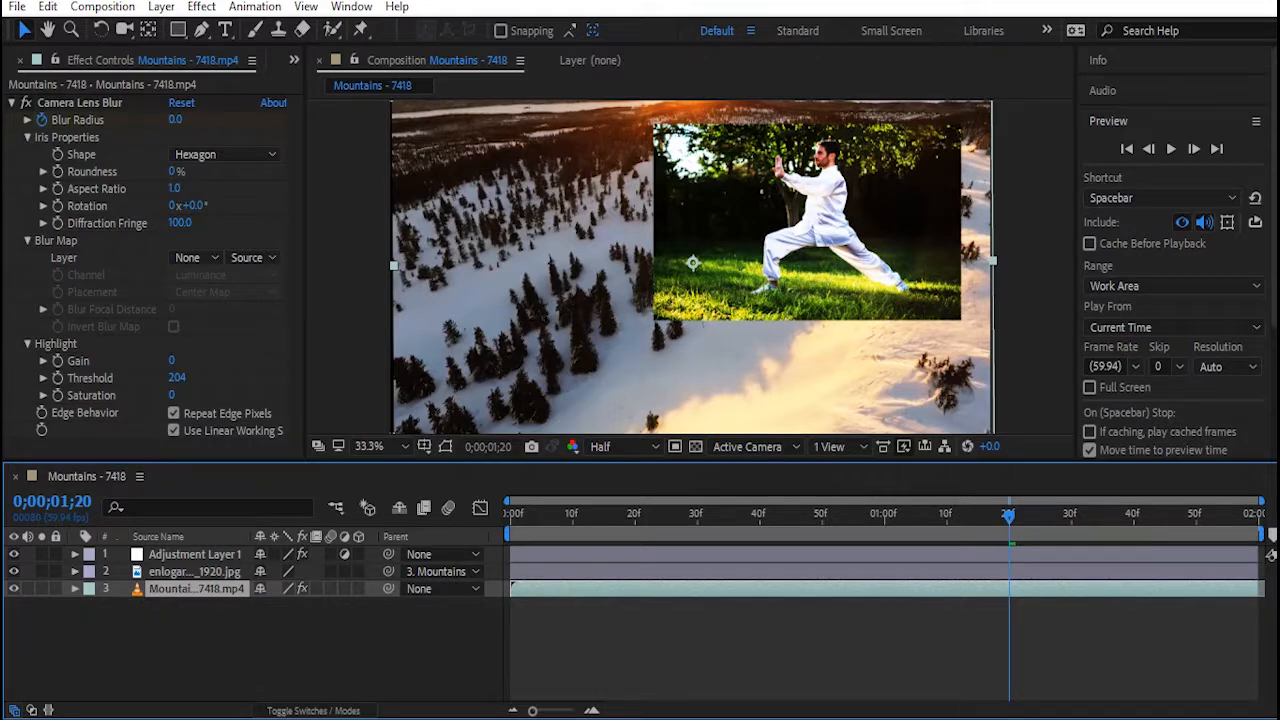
# Scrub back through the timeline, preview the animation, and return the current time to 0;00;00;04.
pyautogui.moveTo(1008, 516); pyautogui.dragTo(960, 516)
pyautogui.press('space')
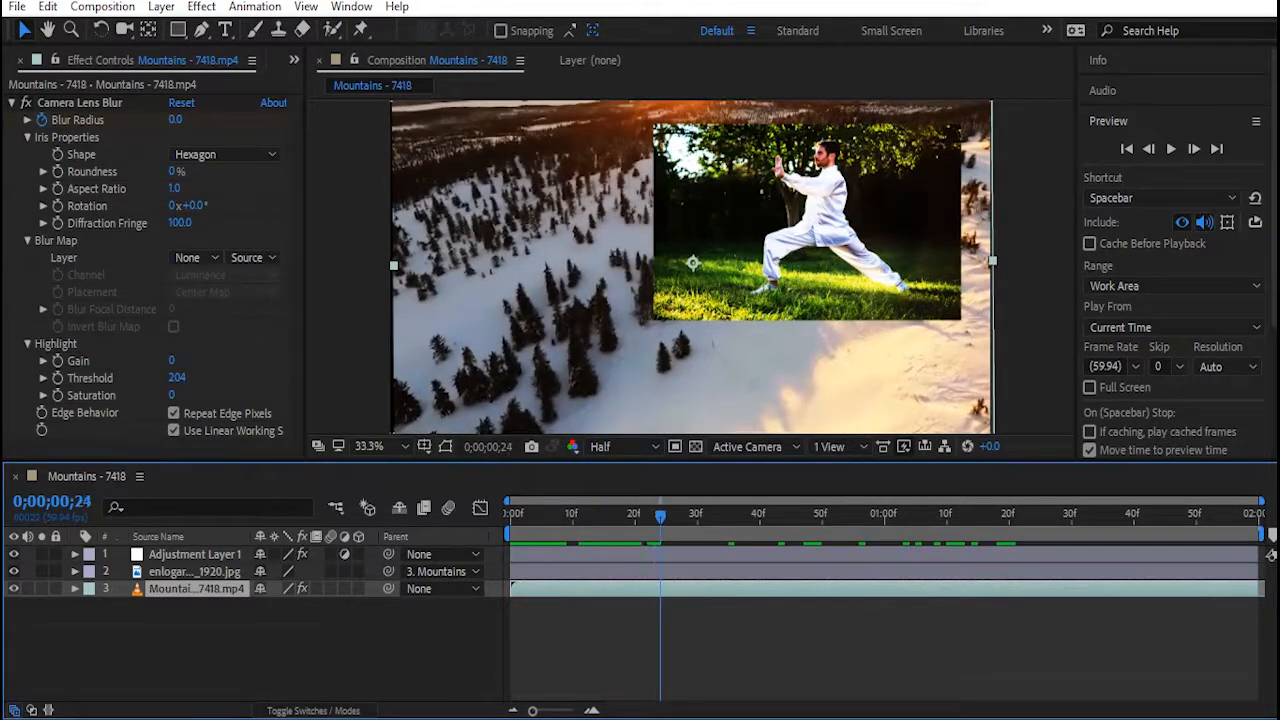
pyautogui.moveTo(691, 516); pyautogui.dragTo(536, 516)
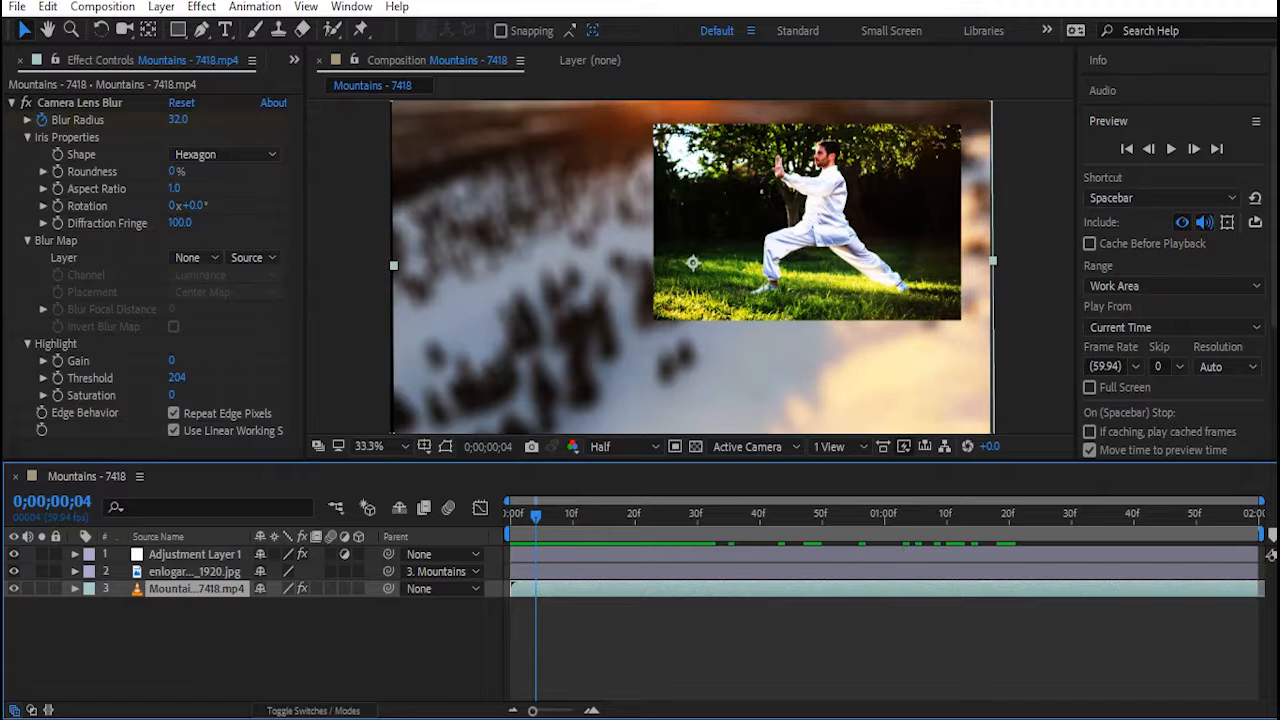
# Step back frame by frame to 0;00;00;00 and forward again through the first few frames.
pyautogui.press('pageup')
pyautogui.press('pageup')
pyautogui.press('pageup')
pyautogui.press('pageup')
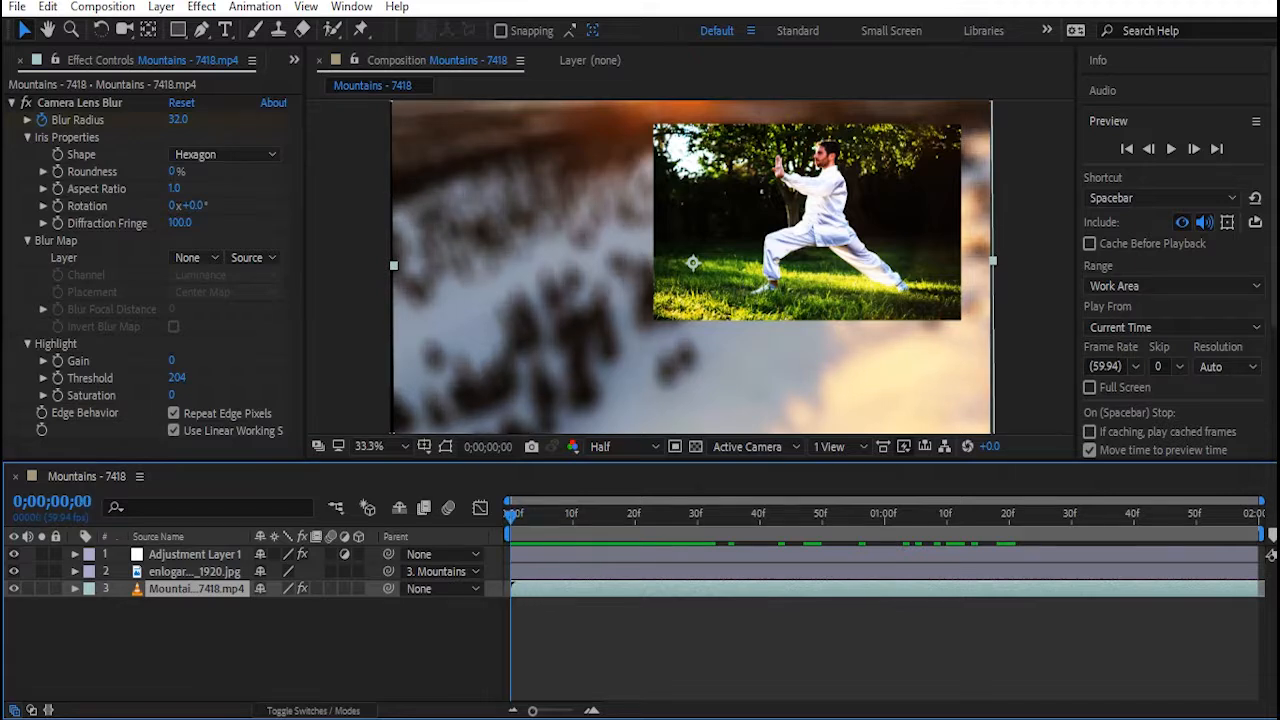
pyautogui.press('pagedown')
pyautogui.press('pagedown')
pyautogui.press('pagedown')
pyautogui.press('pagedown')
pyautogui.press('pagedown')
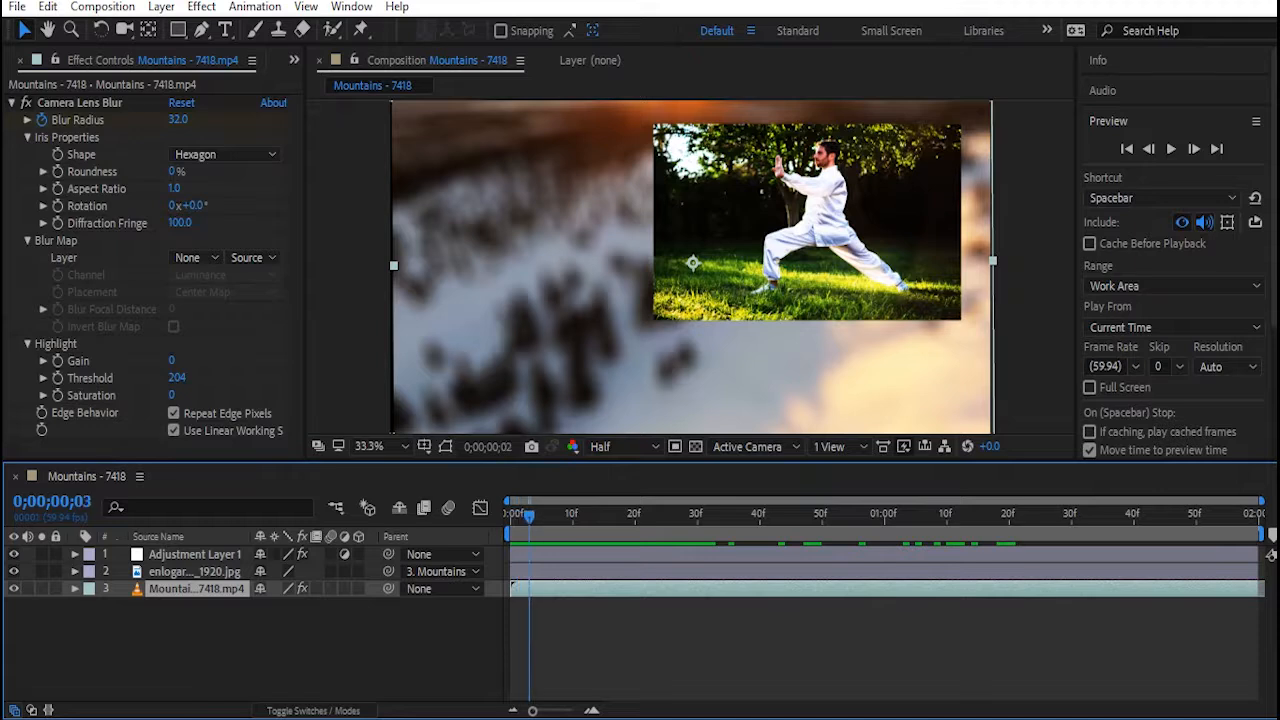